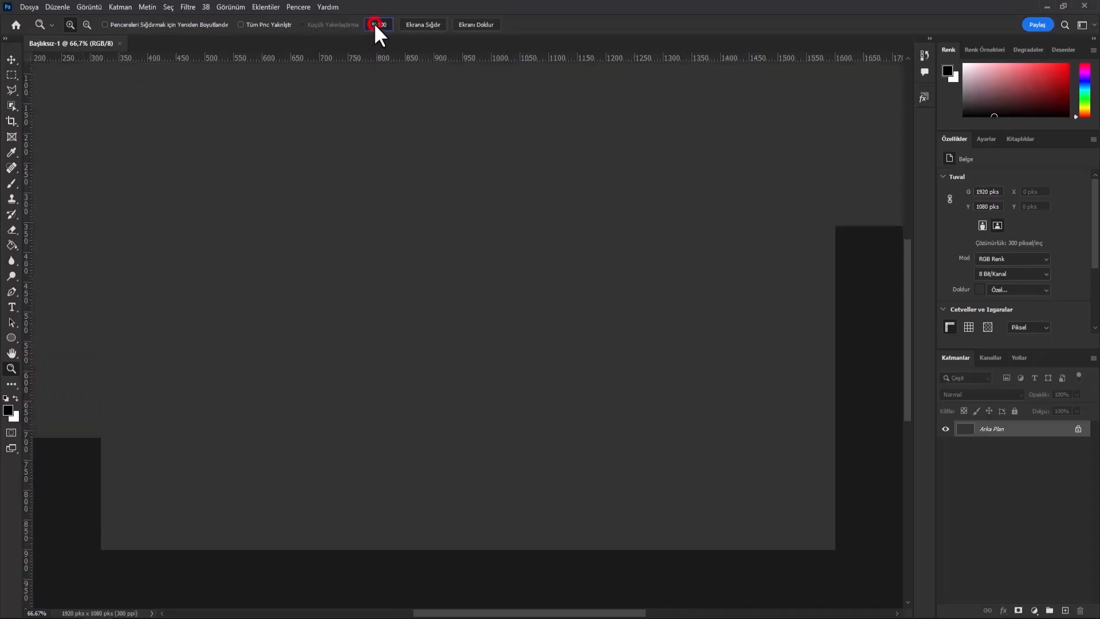
# - Draw an ellipse shape 700 px wide and 700 px high, created from its center
pyautogui.click(10, 335)
pyautogui.click(48, 347)
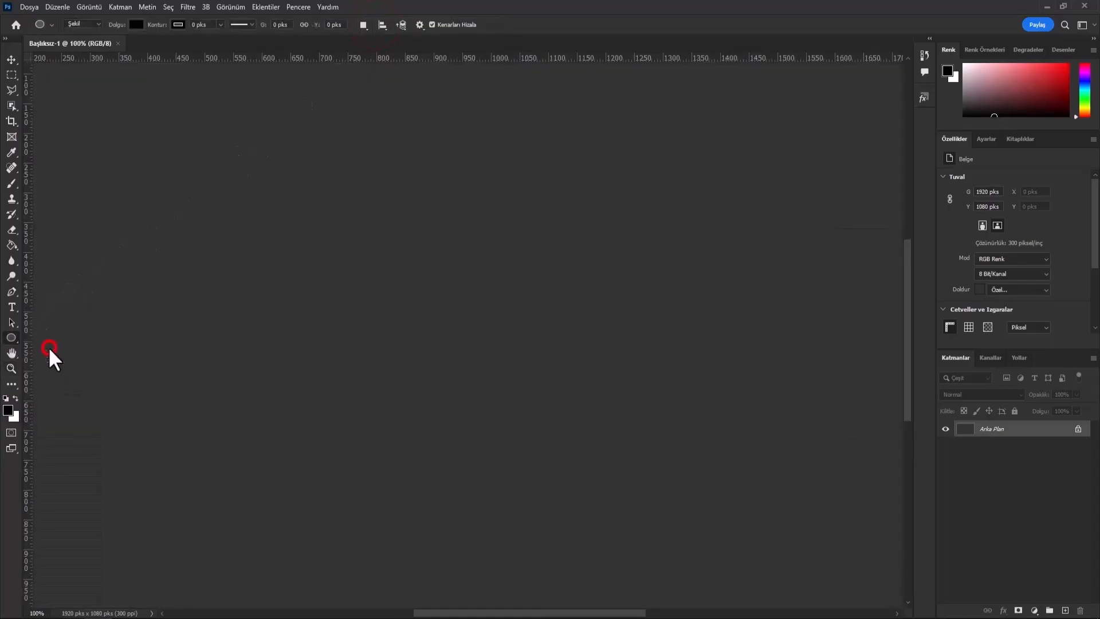
pyautogui.click(383, 342)
pyautogui.write('700 pks')
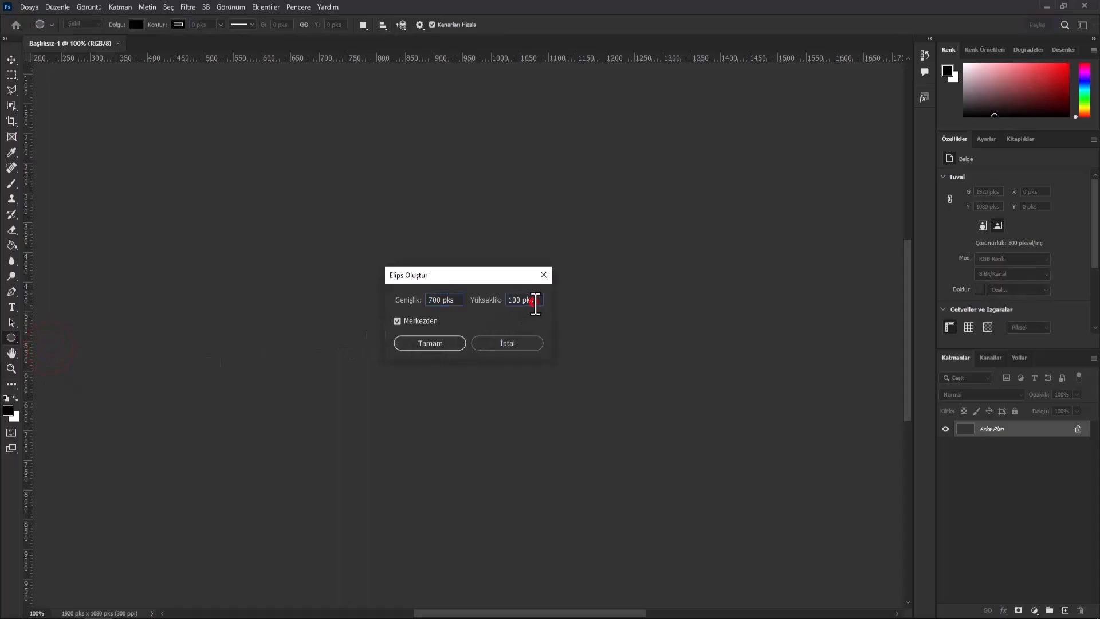
pyautogui.click(533, 301)
pyautogui.click(457, 344)
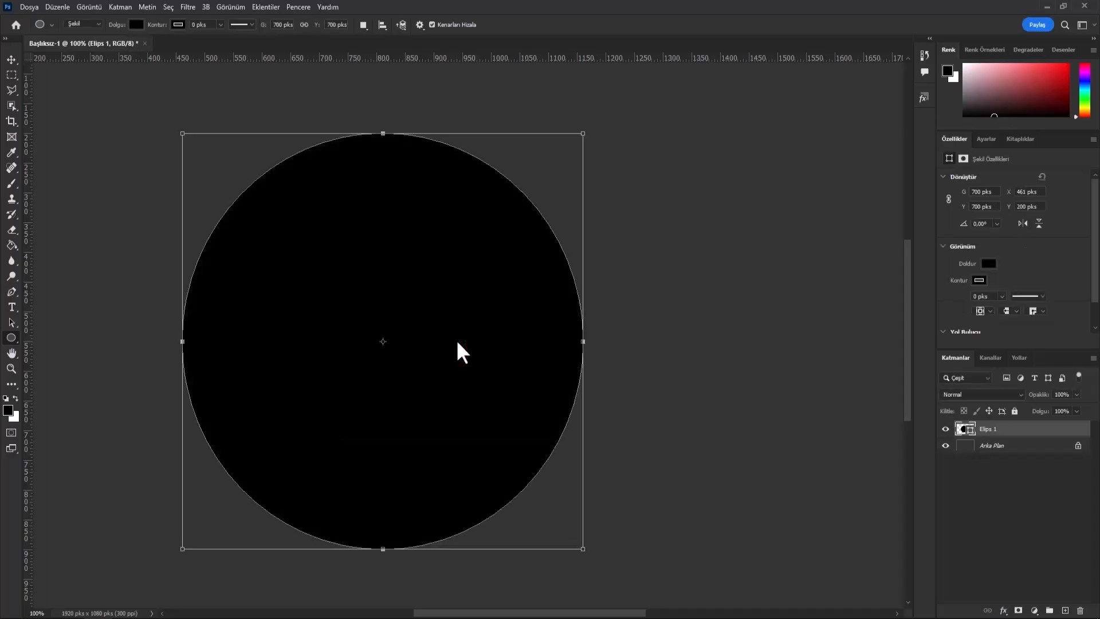
# - Set alignment relative to the canvas and center the 700 px circle both vertically and horizontally
pyautogui.click(11, 59)
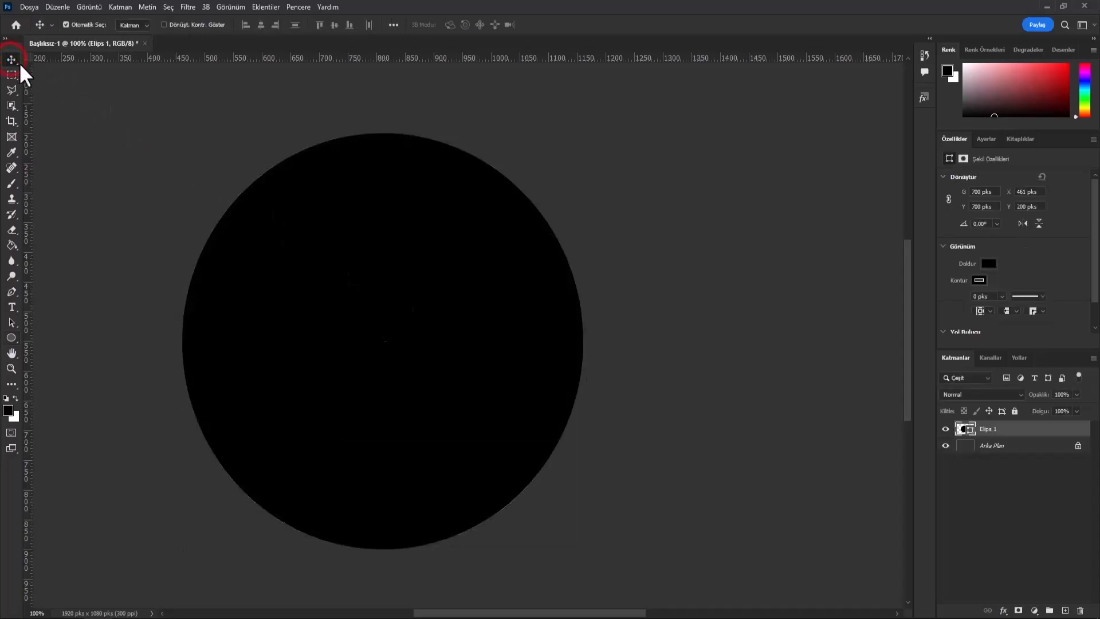
pyautogui.click(394, 25)
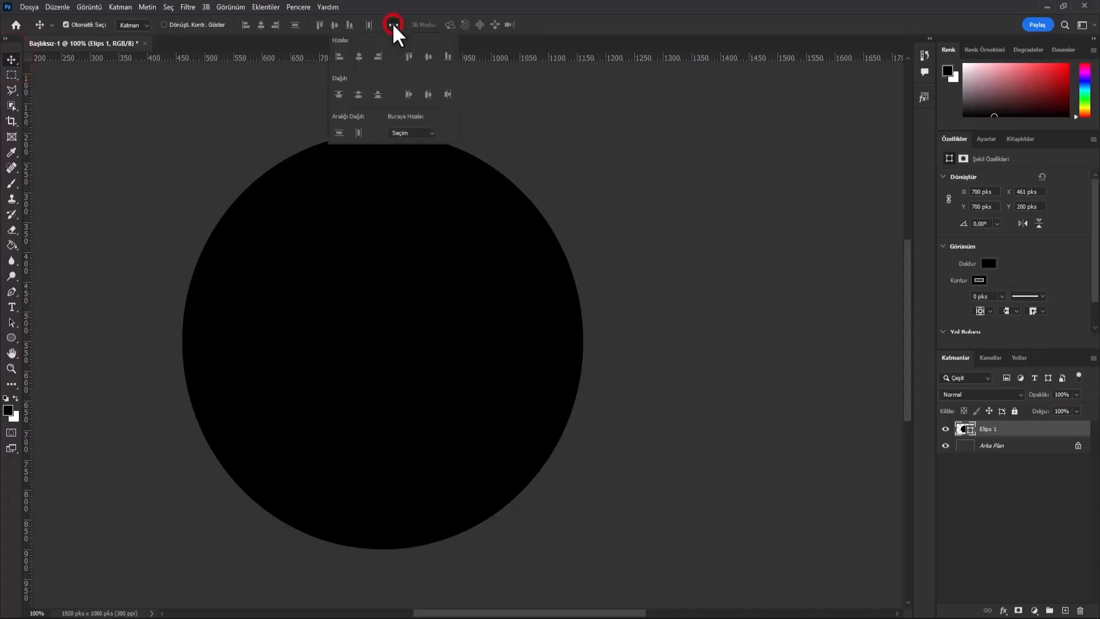
pyautogui.click(411, 135)
pyautogui.click(409, 150)
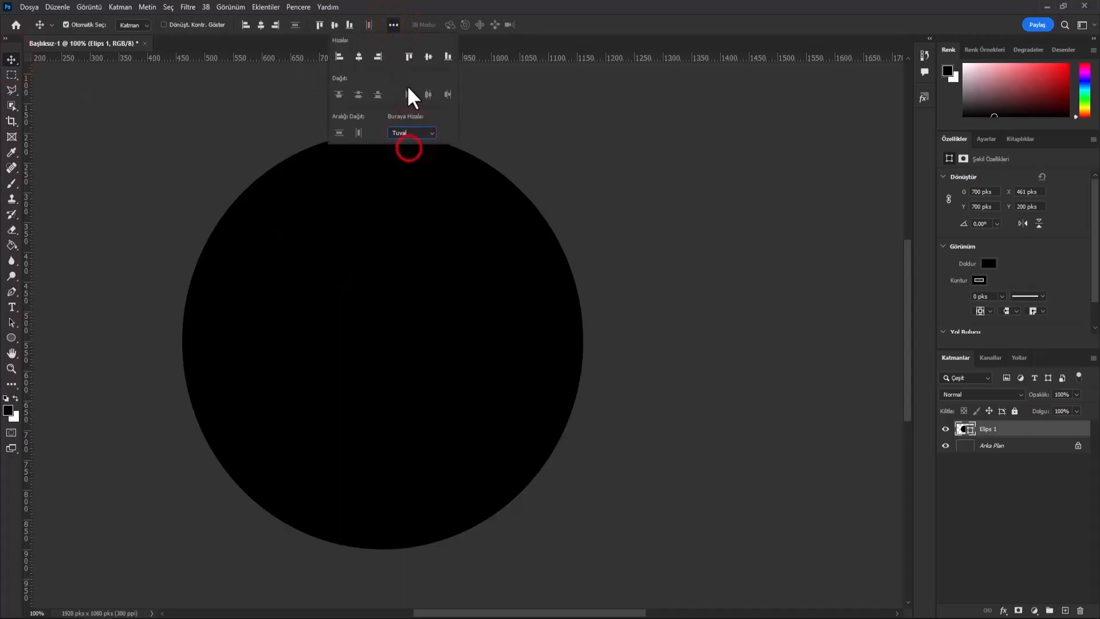
pyautogui.click(428, 57)
pyautogui.click(359, 58)
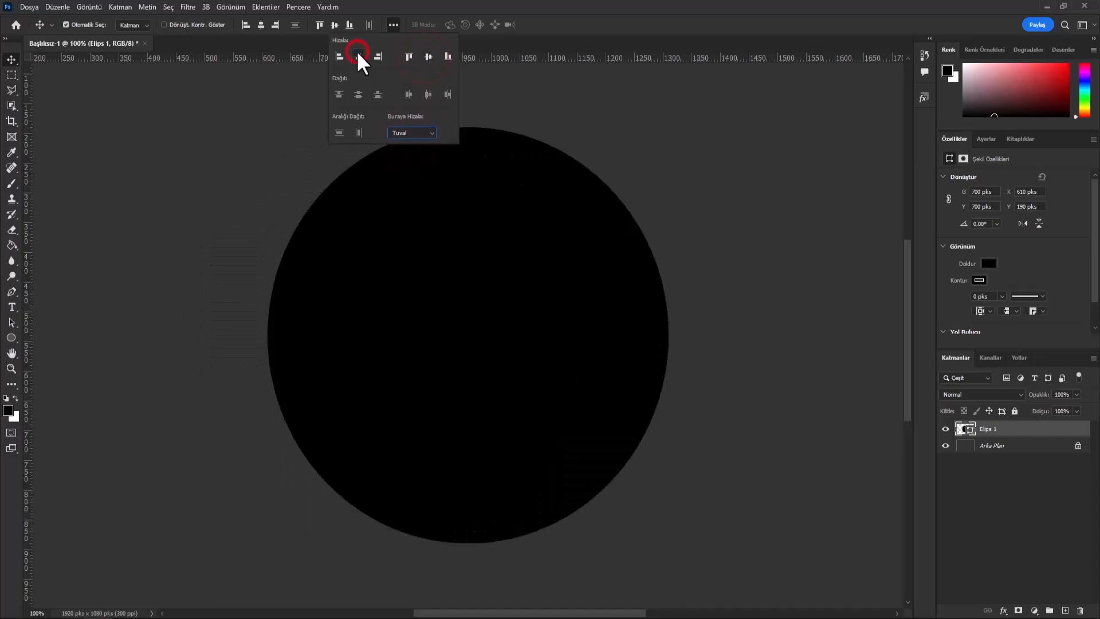
pyautogui.click(11, 60)
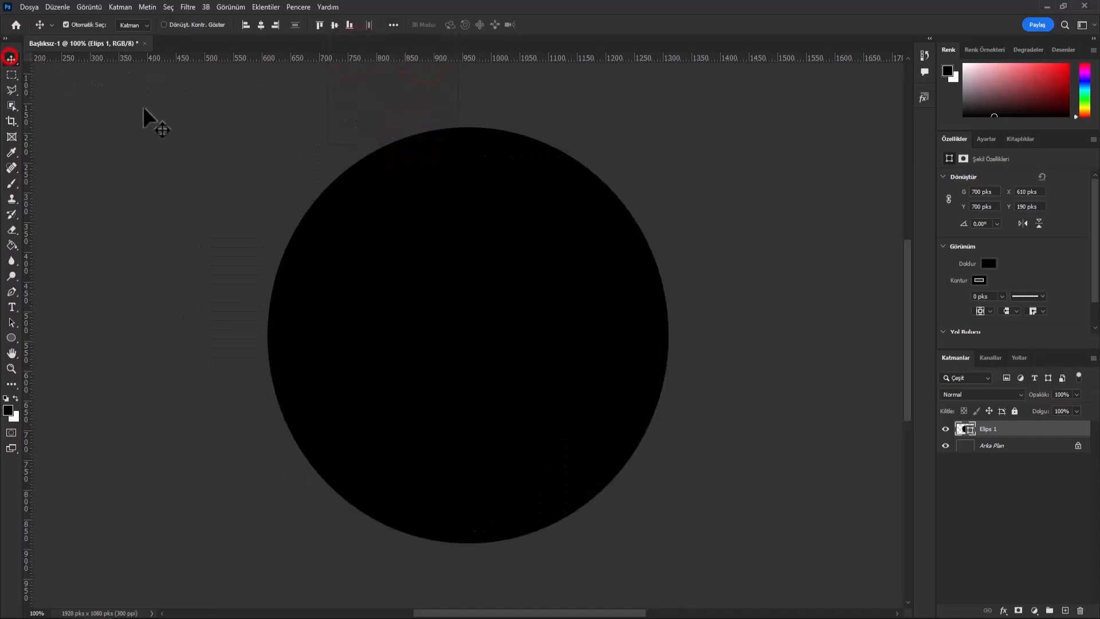
# - Add a Gradient Overlay to the 700 px circle's layer and confirm a near-black color for the gradient's dark stop
pyautogui.rightClick(997, 437)
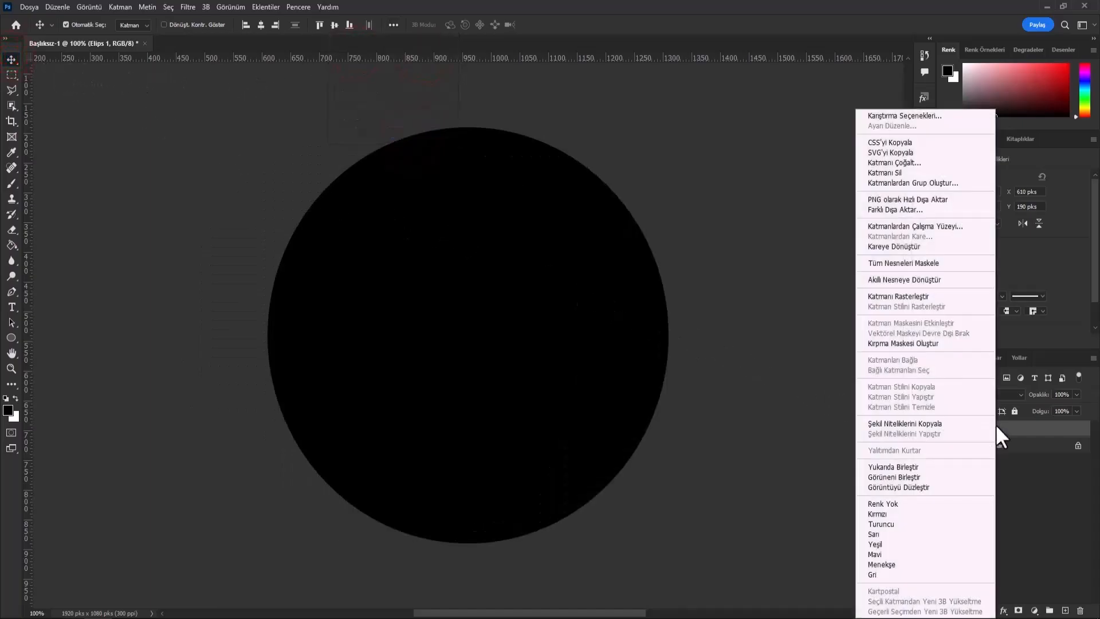
pyautogui.click(920, 117)
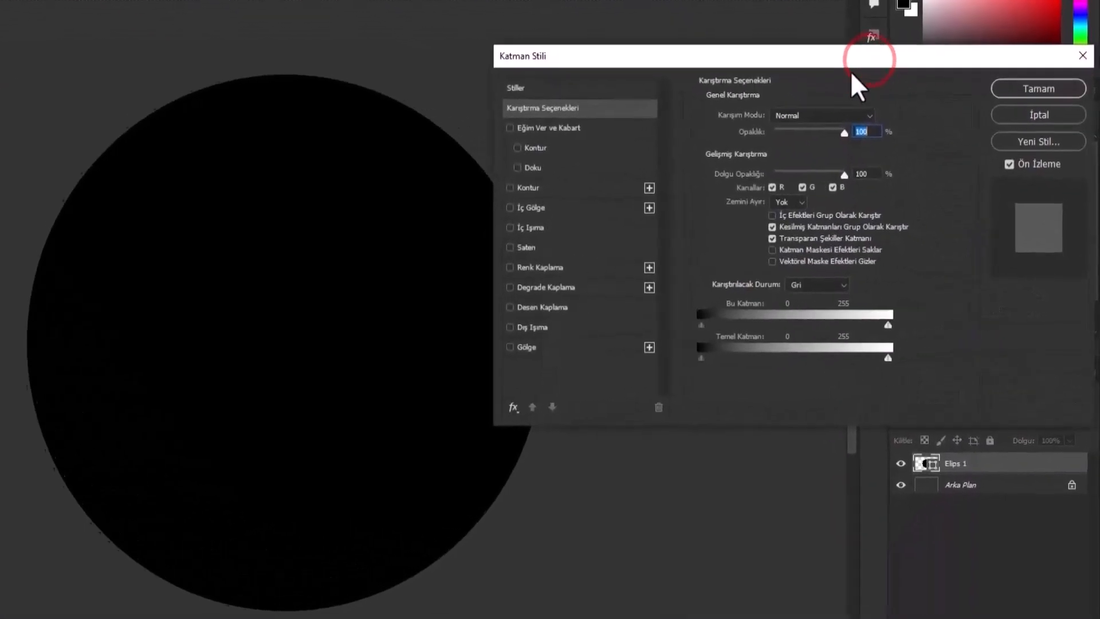
pyautogui.click(589, 287)
pyautogui.click(796, 142)
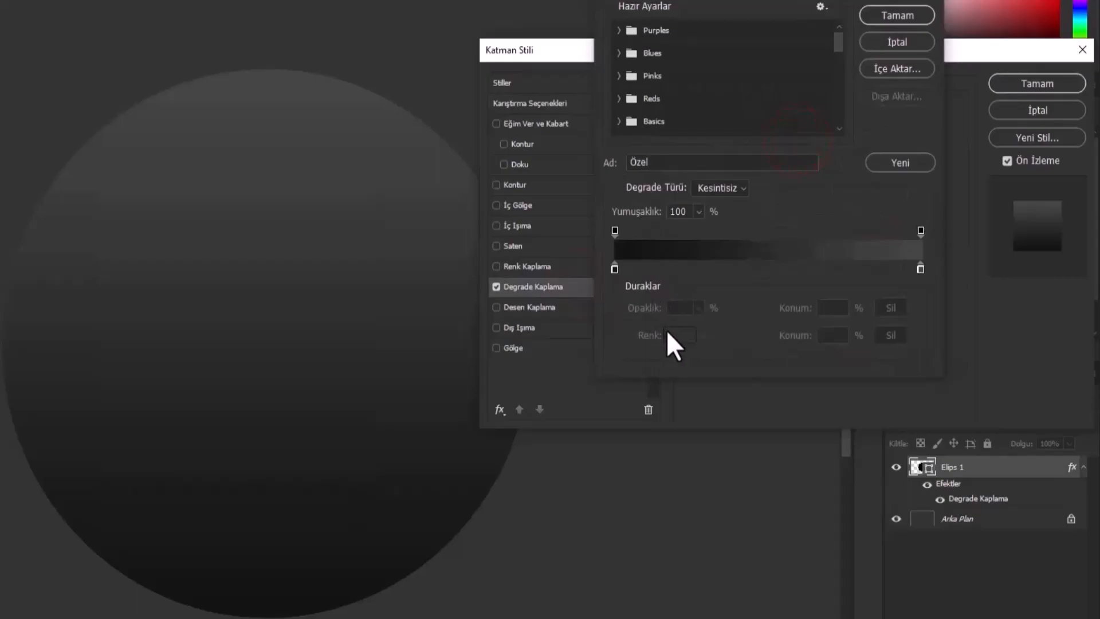
pyautogui.click(615, 269)
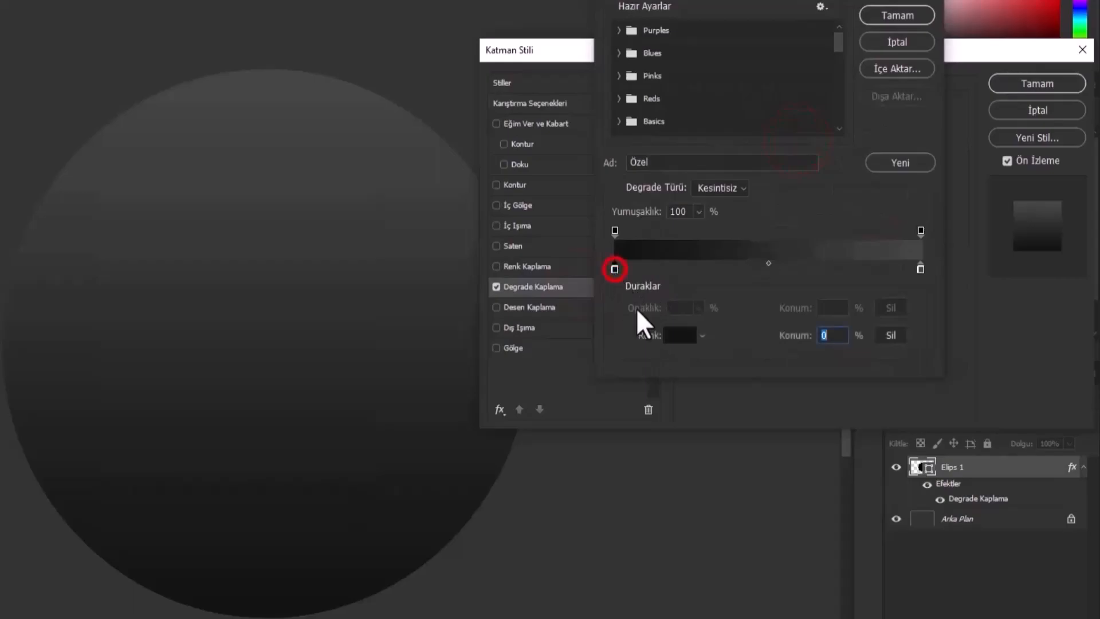
pyautogui.click(676, 334)
pyautogui.click(922, 592)
pyautogui.click(1004, 338)
# - Set the gradient's lighter end stop to color 454545 and apply the Gradient Overlay to the large circle
pyautogui.click(919, 269)
pyautogui.click(682, 337)
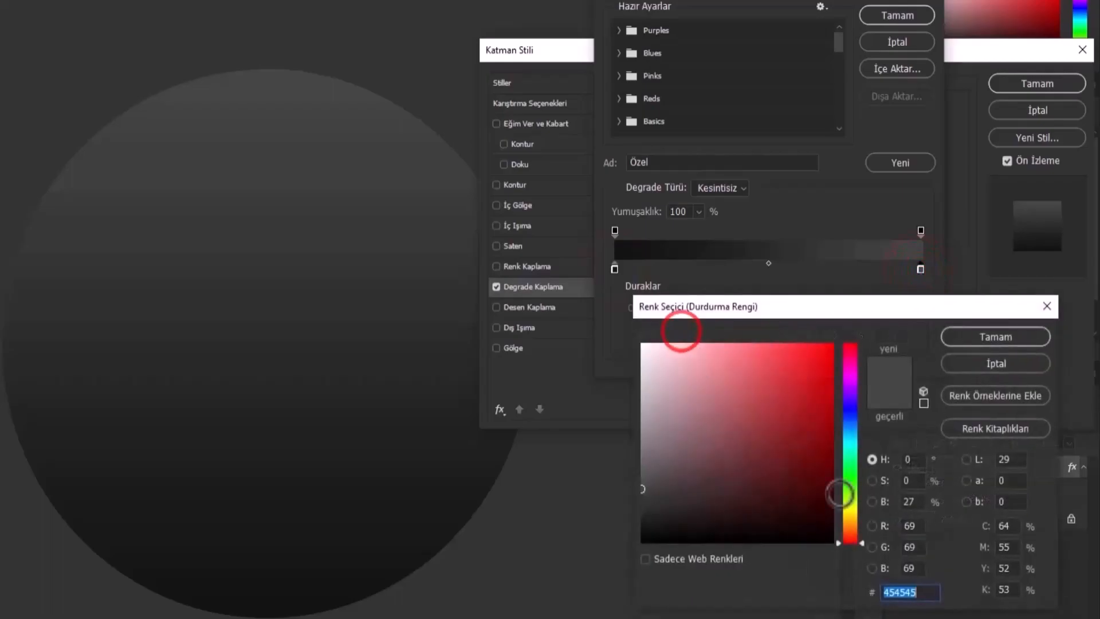
pyautogui.click(922, 590)
pyautogui.click(925, 592)
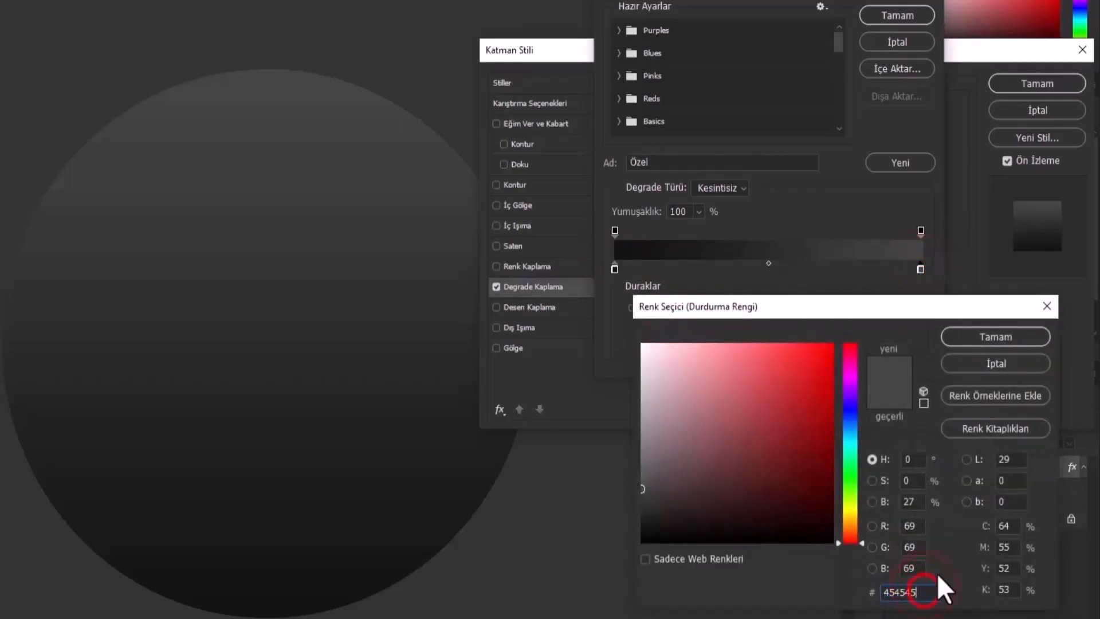
pyautogui.click(1003, 339)
pyautogui.click(916, 22)
pyautogui.click(1038, 86)
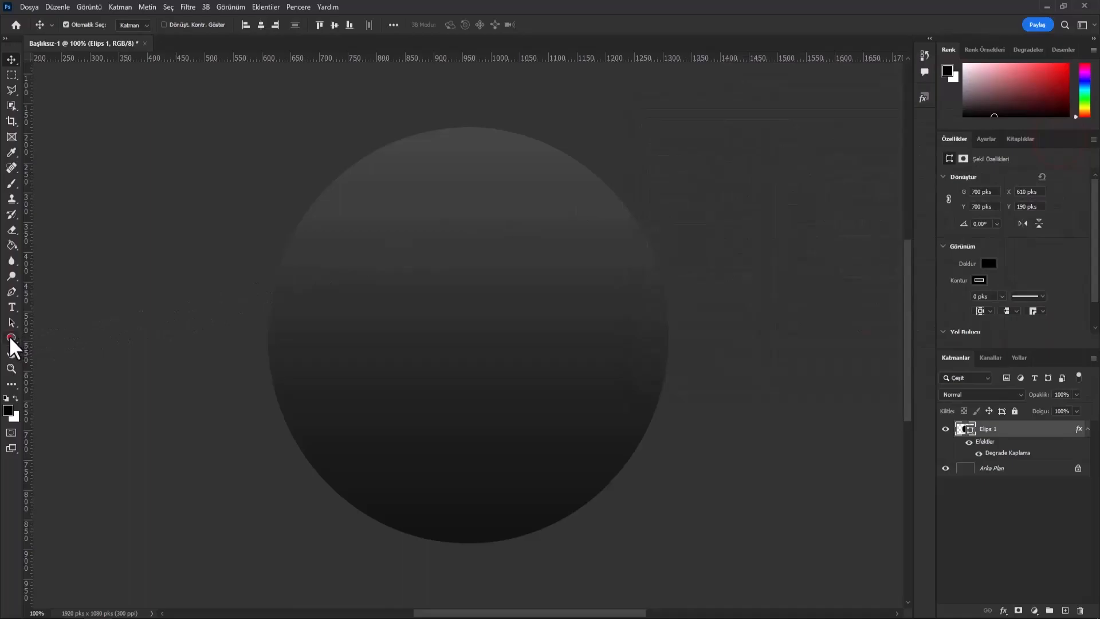
# - Draw a second ellipse shape 540 px wide and 540 px high over the large circle
pyautogui.click(11, 338)
pyautogui.click(434, 323)
pyautogui.write('540 pks')
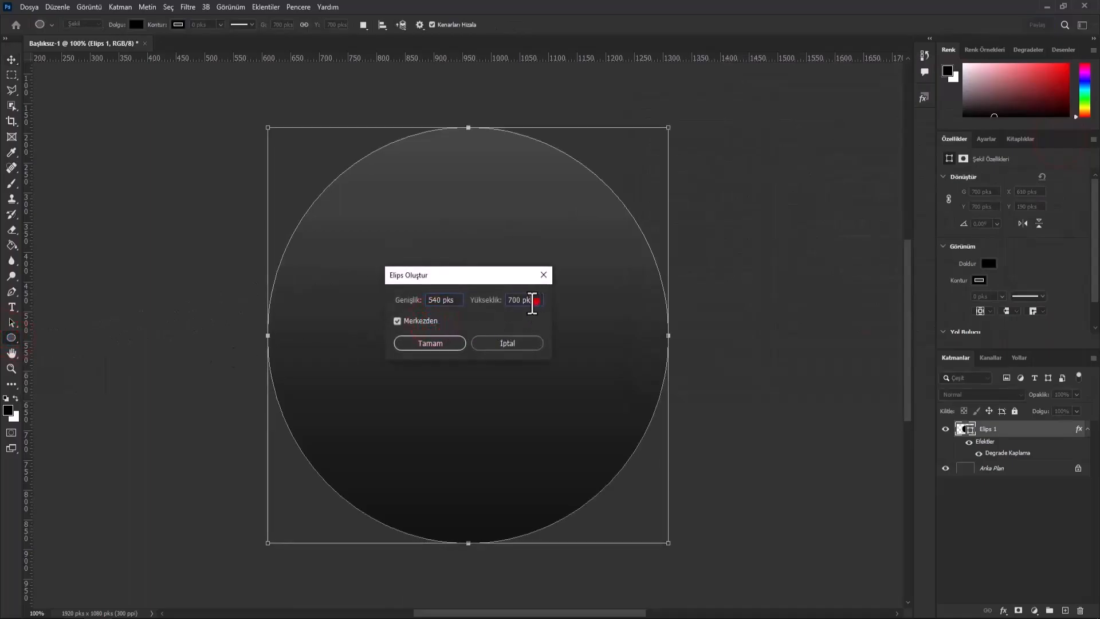
pyautogui.doubleClick(532, 303)
pyautogui.write('540')
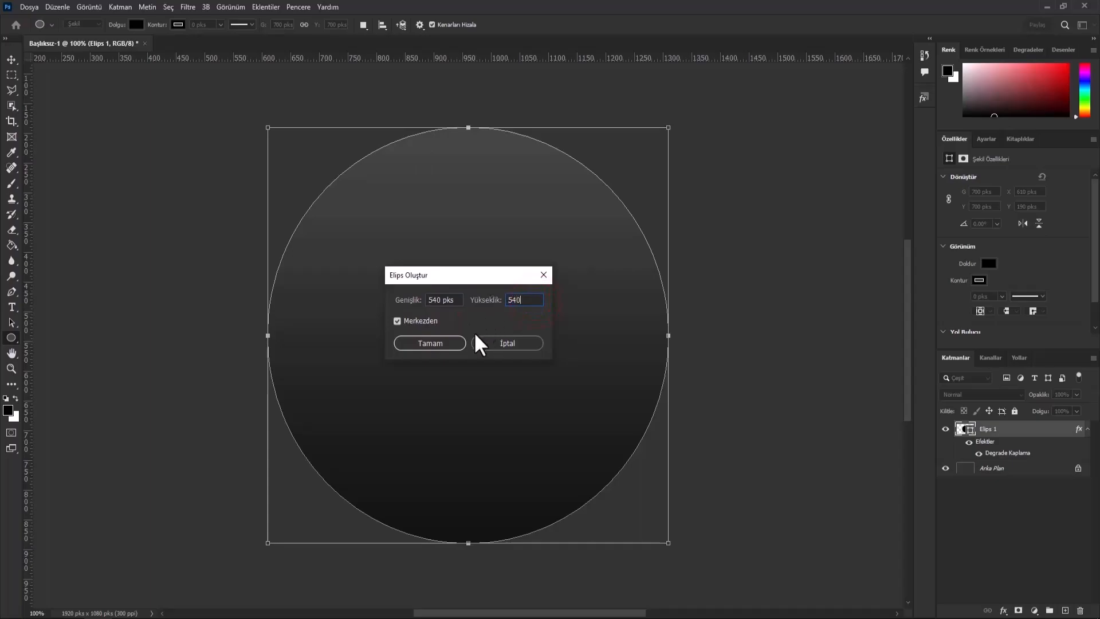
pyautogui.click(454, 344)
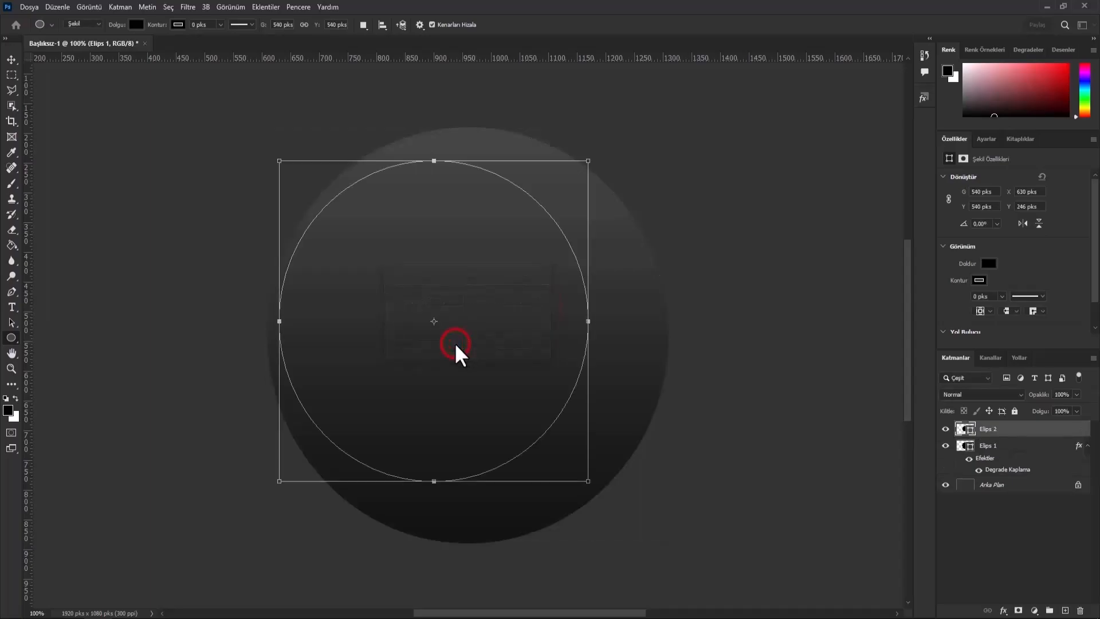
# - Center the 540 px circle vertically and horizontally on the canvas
pyautogui.click(11, 60)
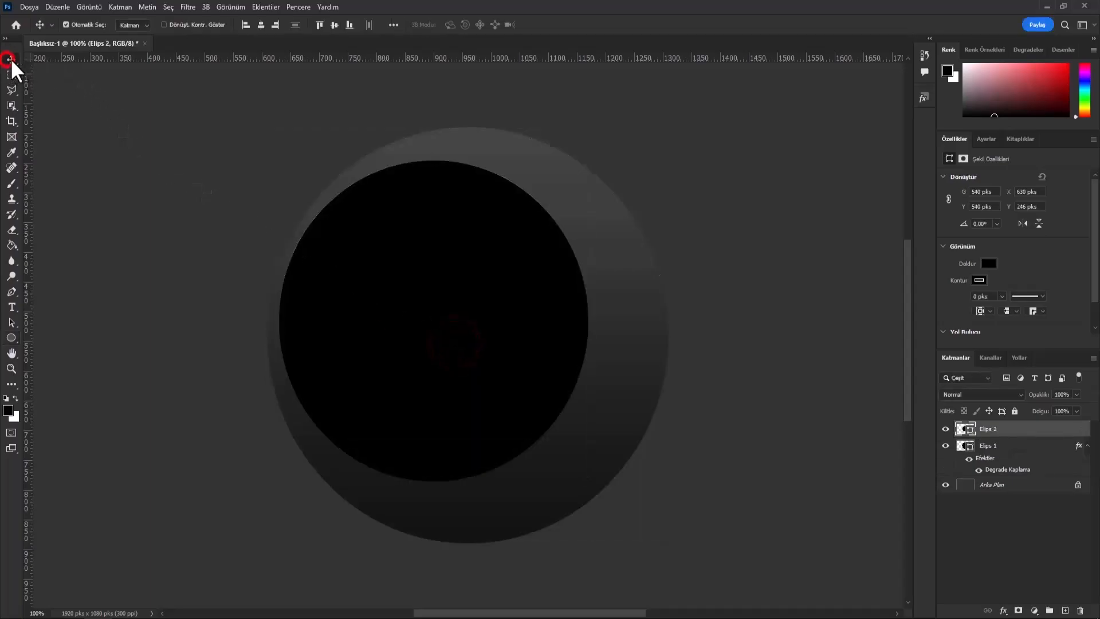
pyautogui.click(336, 25)
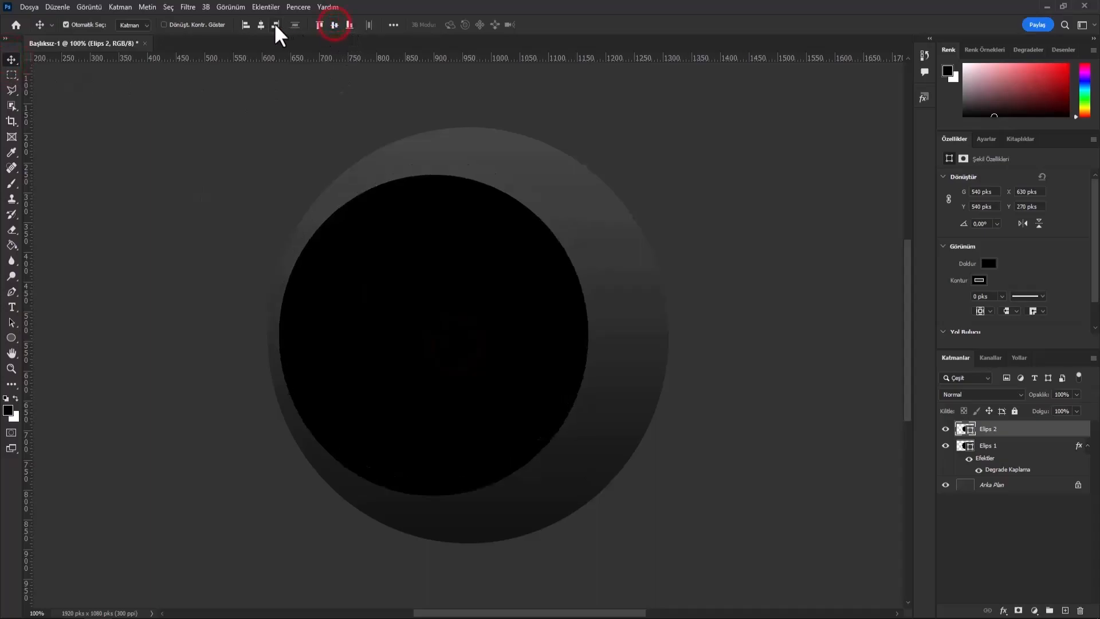
pyautogui.click(260, 26)
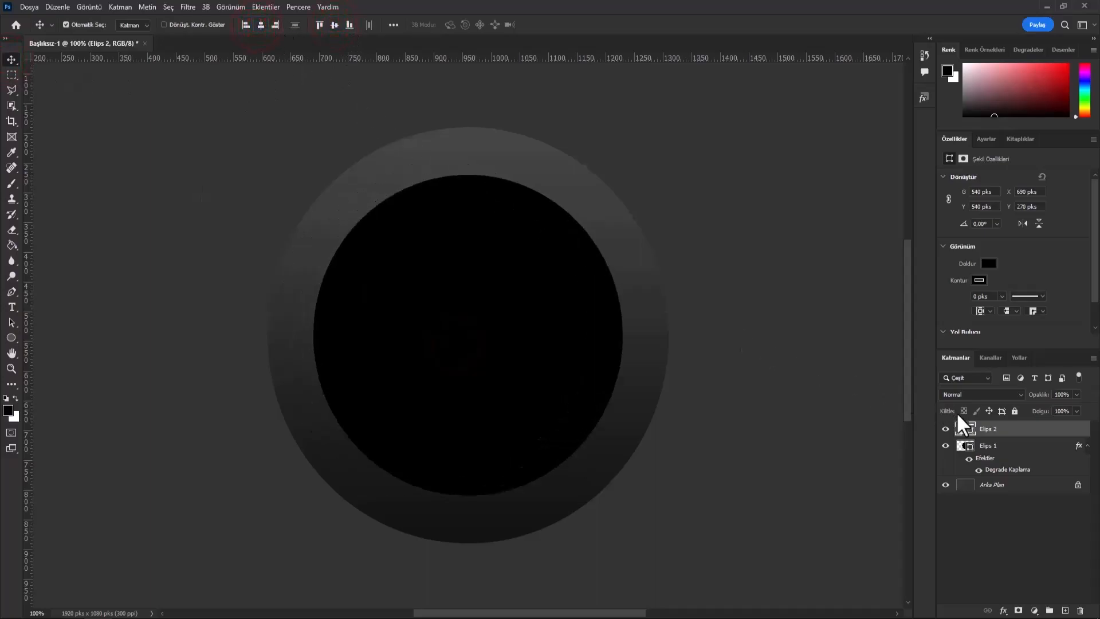
# - Apply a Color Overlay with color 848383, Normal blend mode and 100% opacity to the 540 px circle's layer
pyautogui.rightClick(1011, 434)
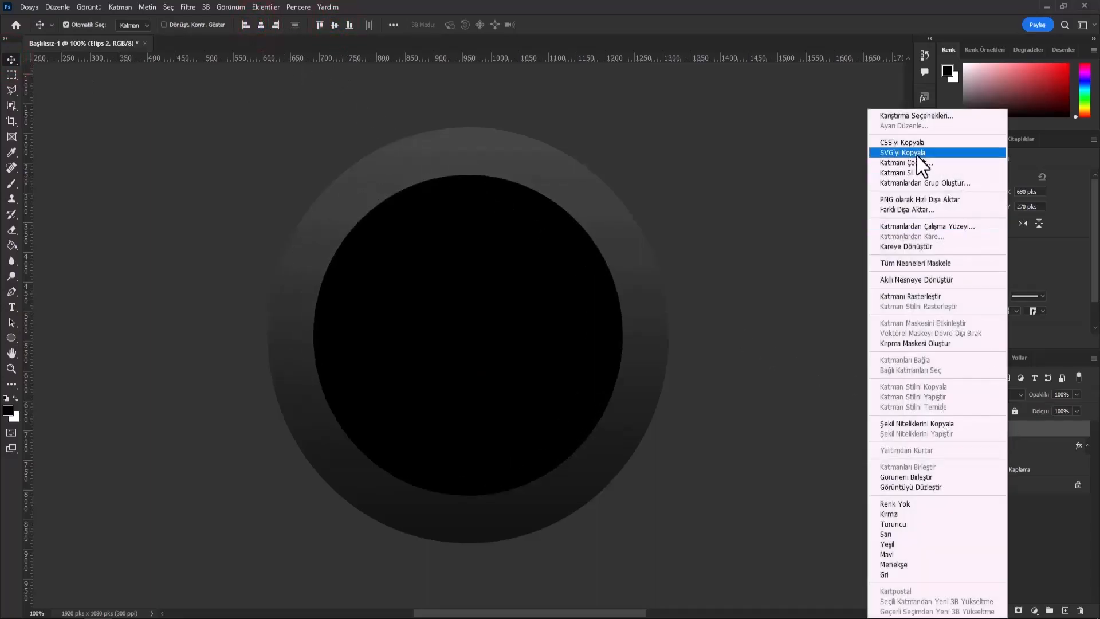
pyautogui.click(897, 115)
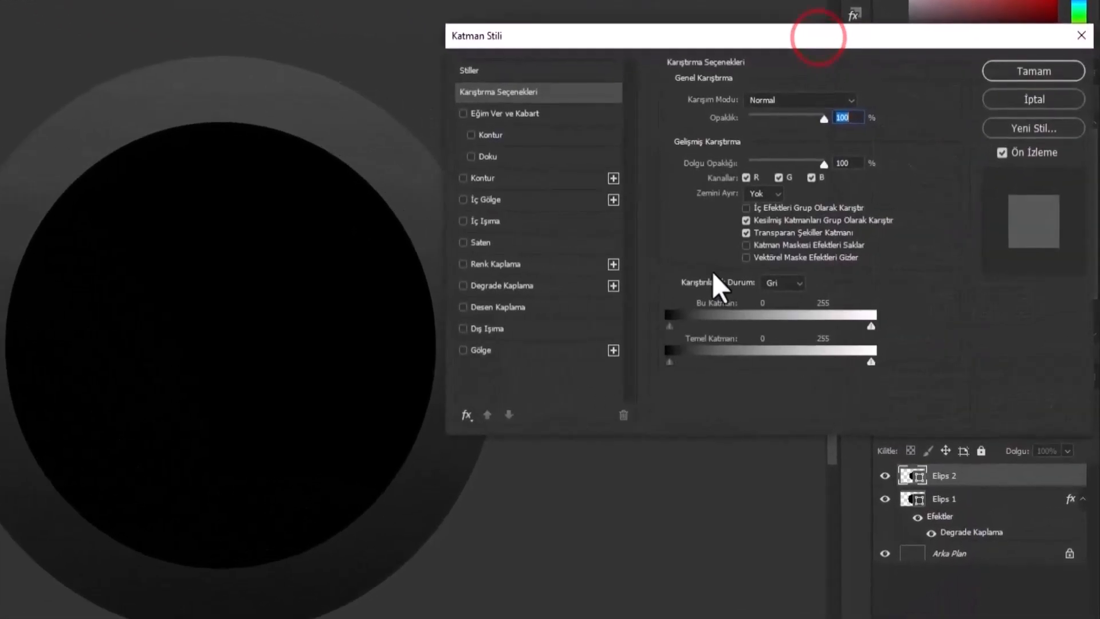
pyautogui.click(529, 267)
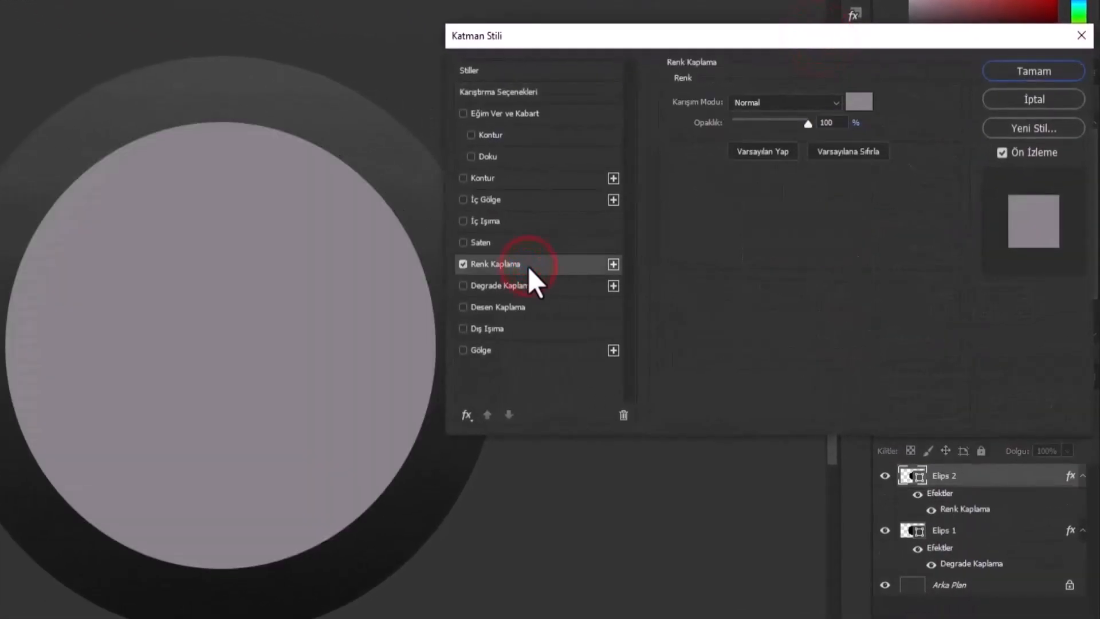
pyautogui.click(869, 103)
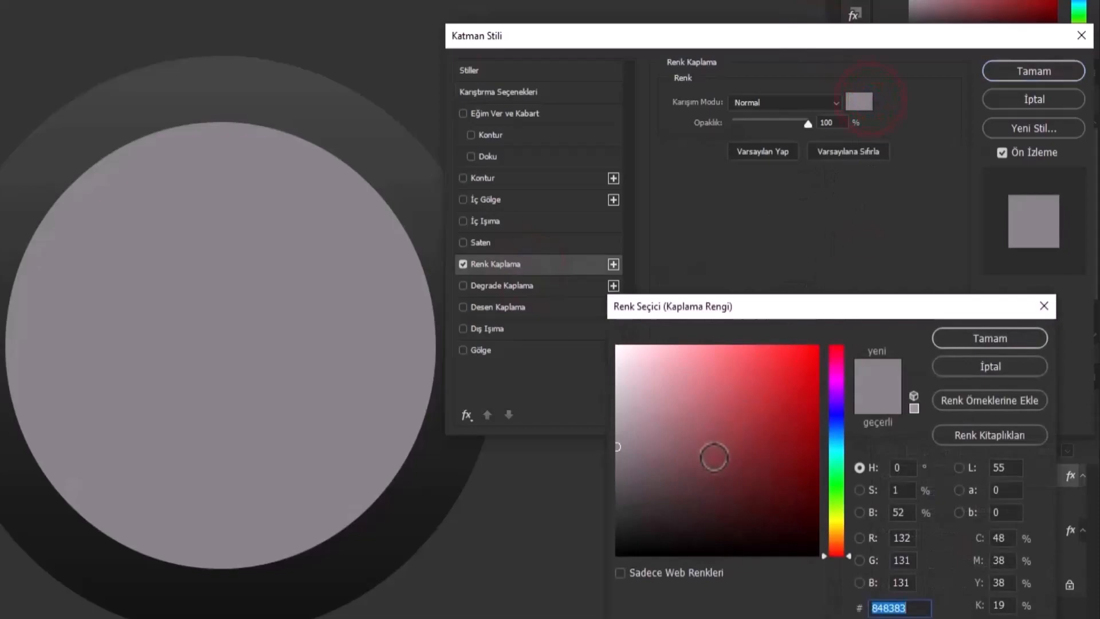
pyautogui.click(919, 606)
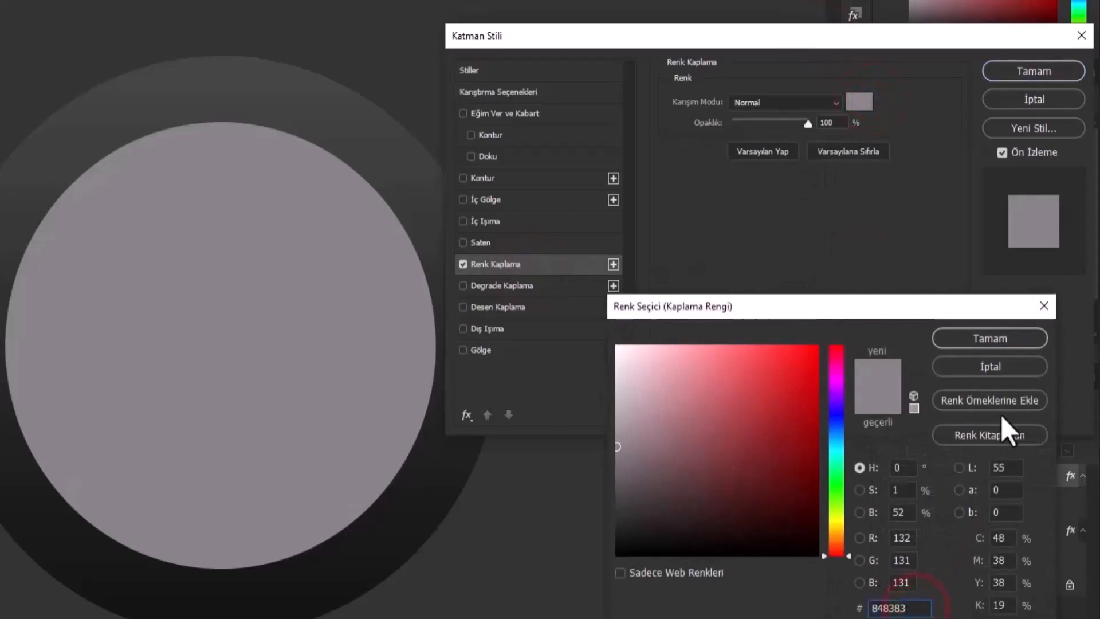
pyautogui.click(1010, 340)
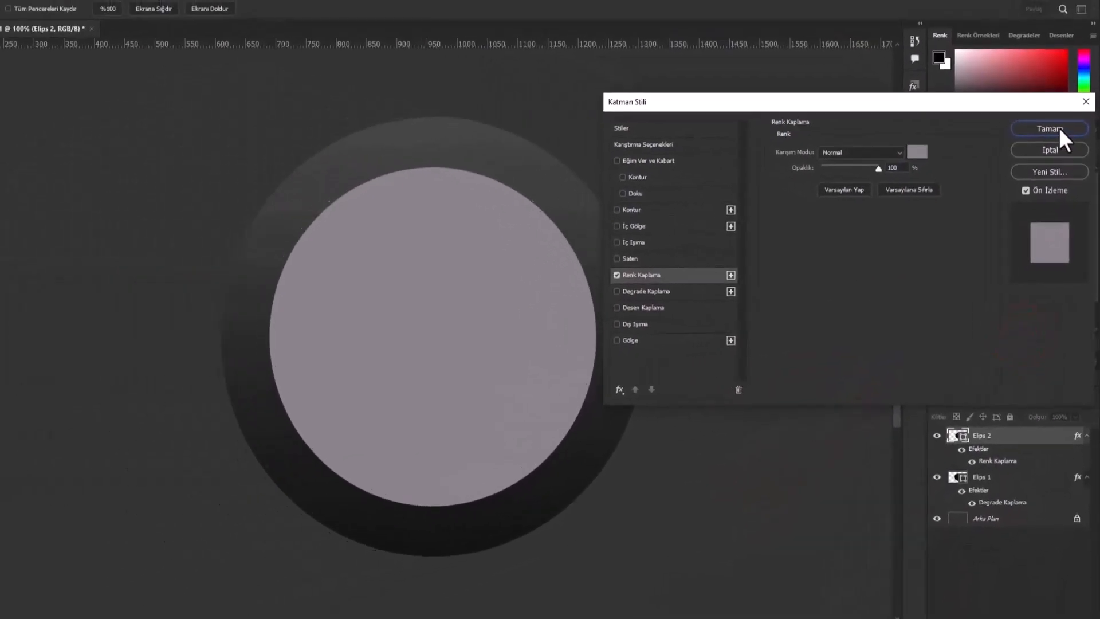
pyautogui.click(1044, 68)
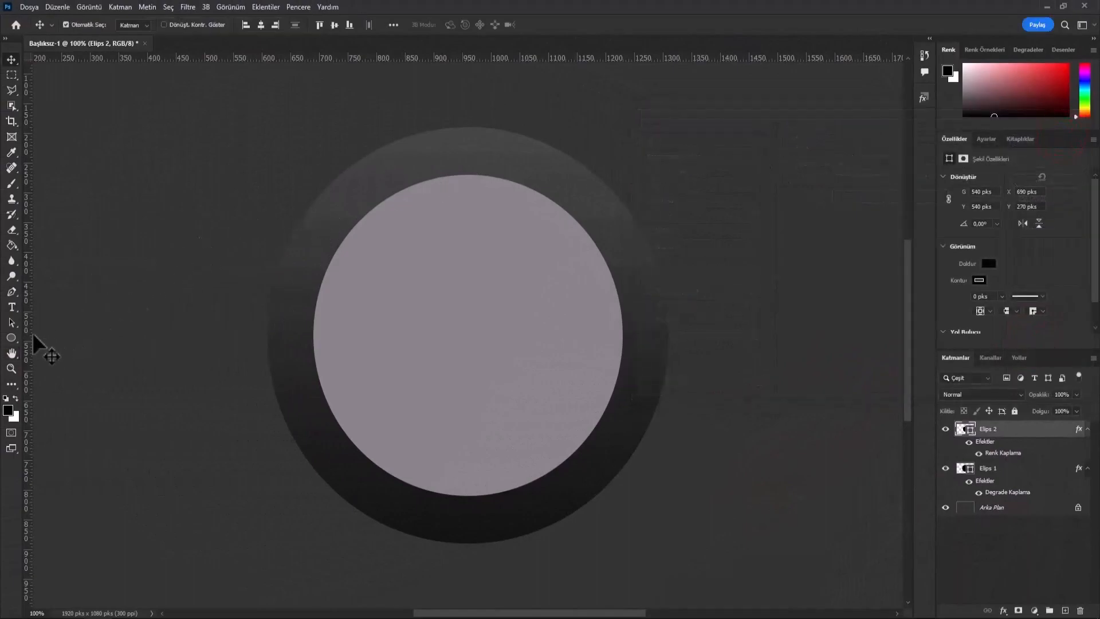
# - Draw a third ellipse shape 500 px wide and 500 px high over the gray circle
pyautogui.click(12, 337)
pyautogui.click(55, 348)
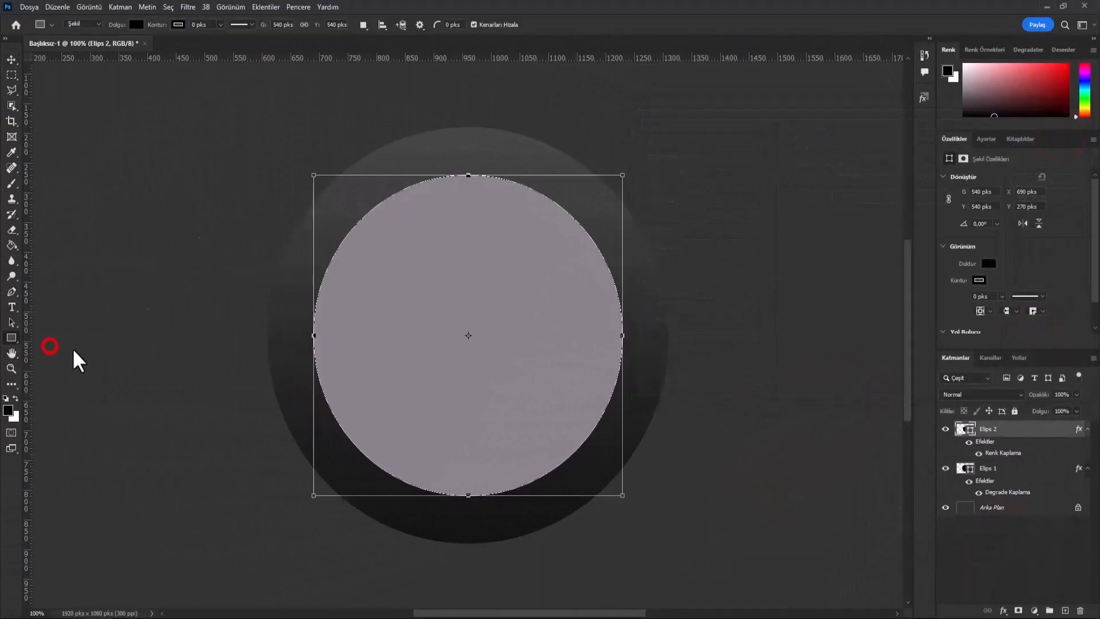
pyautogui.click(450, 293)
pyautogui.write('500')
pyautogui.moveTo(537, 301); pyautogui.dragTo(499, 309)
pyautogui.write('5')
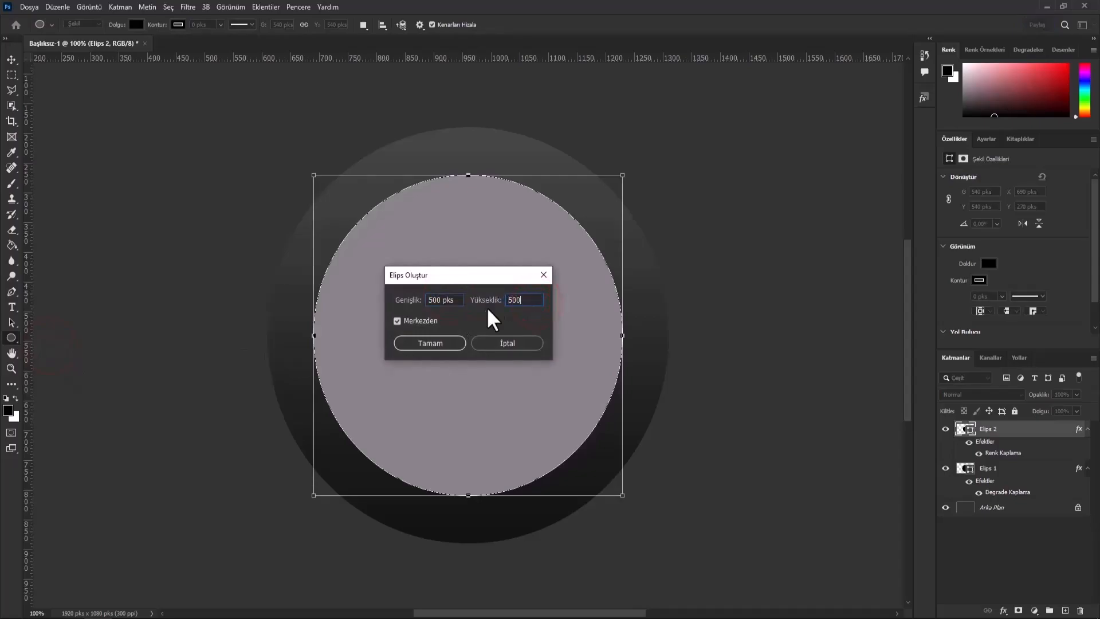
pyautogui.click(435, 344)
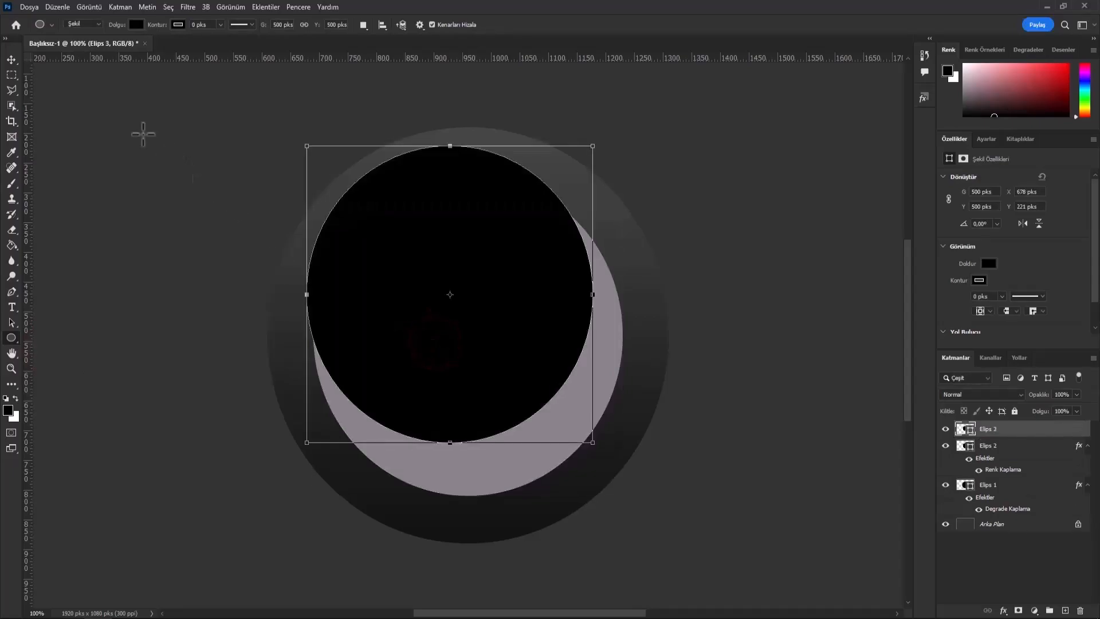
# - Center the 500 px circle vertically and horizontally on the canvas
pyautogui.click(11, 60)
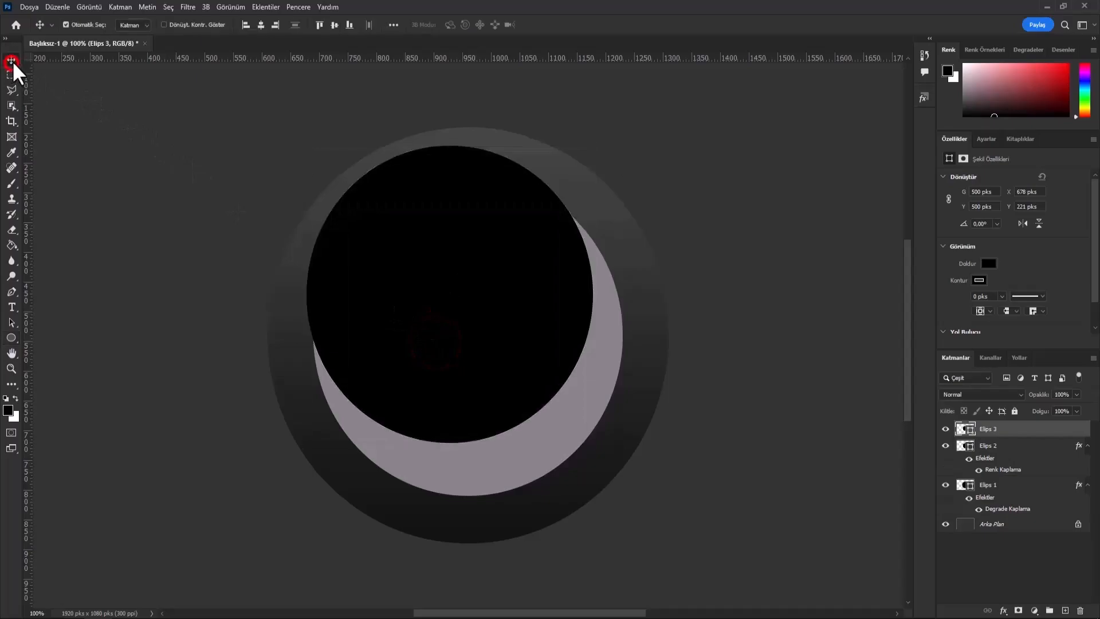
pyautogui.click(335, 25)
pyautogui.click(261, 25)
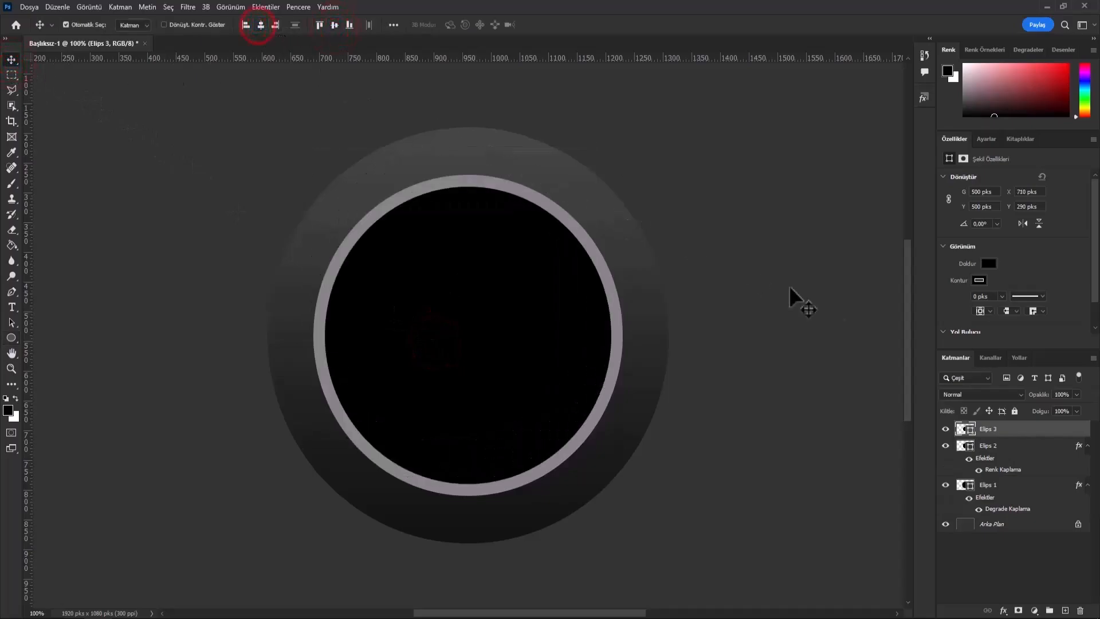
# - Apply a linear Gradient Overlay to the 500 px circle's layer with Normal blend mode, 100% opacity, 90° angle and 104% scale
pyautogui.rightClick(1019, 441)
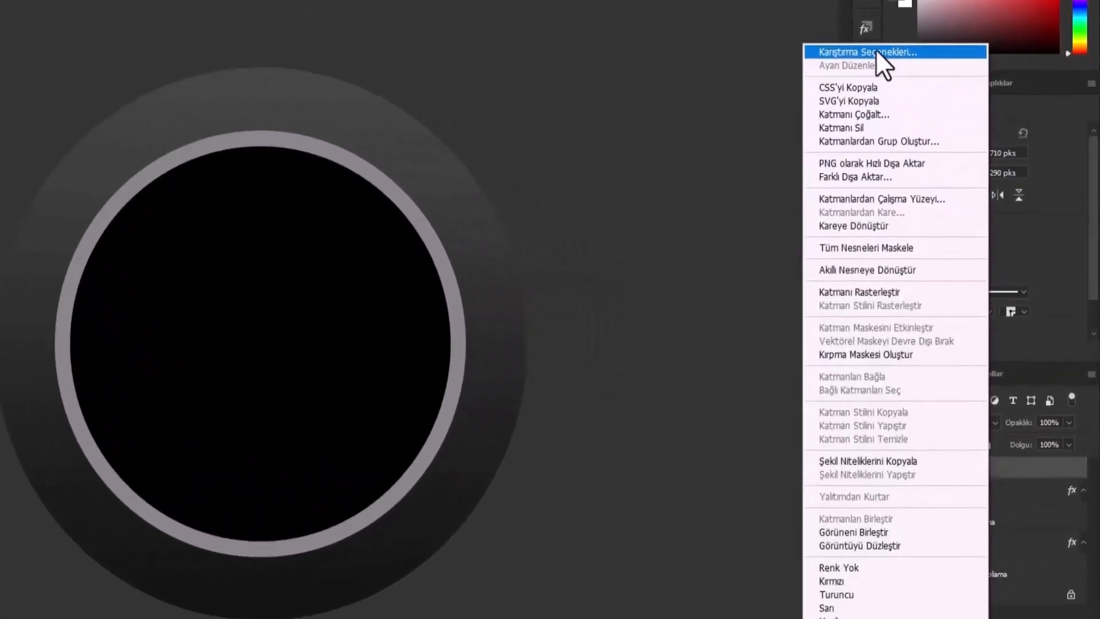
pyautogui.click(939, 113)
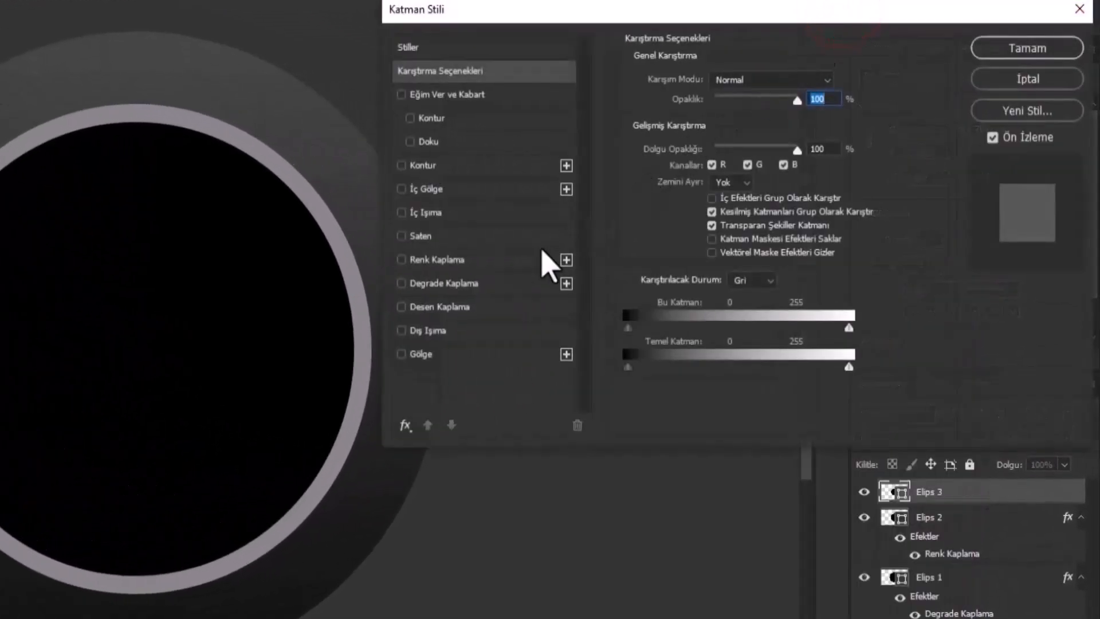
pyautogui.click(494, 282)
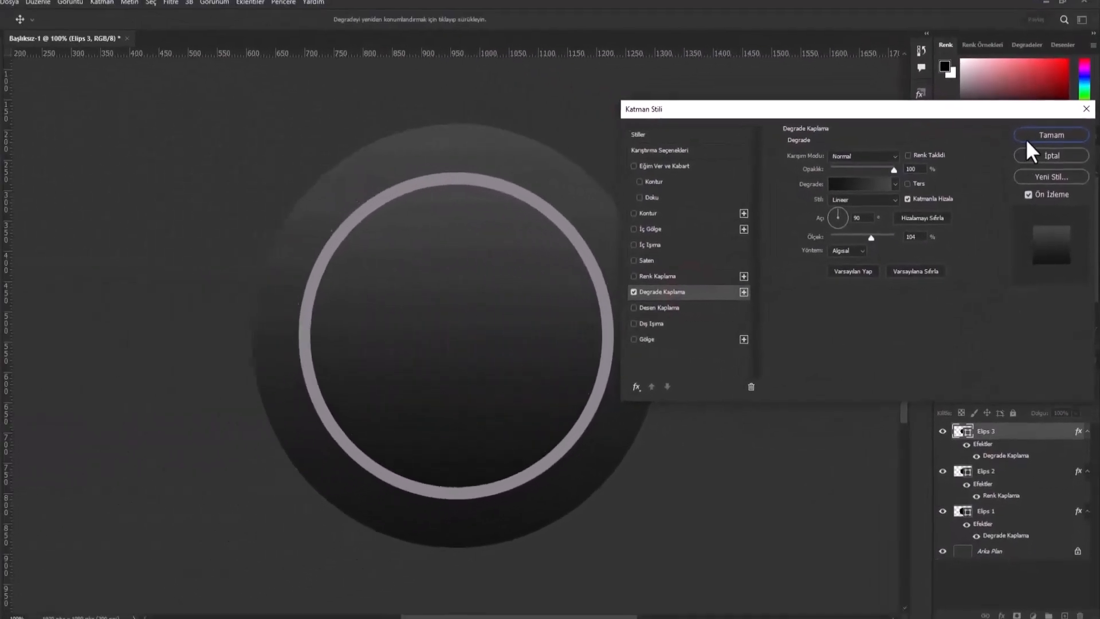
pyautogui.click(996, 49)
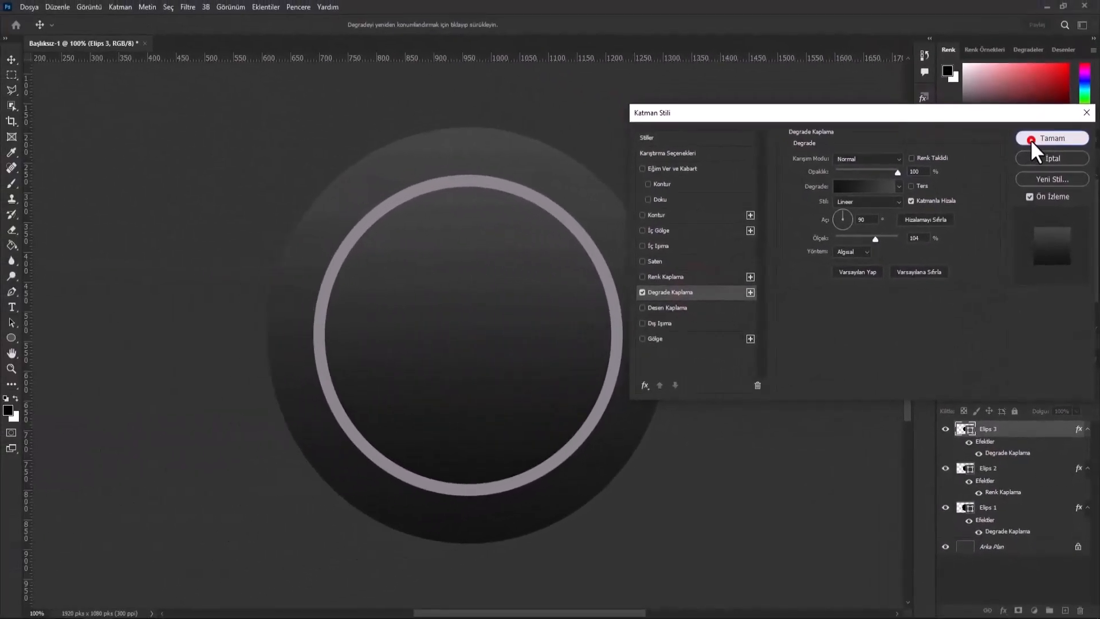
# - Draw a fourth ellipse shape 320 px wide and 320 px high inside the ring
pyautogui.click(11, 338)
pyautogui.click(484, 308)
pyautogui.write('320')
pyautogui.moveTo(539, 299); pyautogui.dragTo(503, 305)
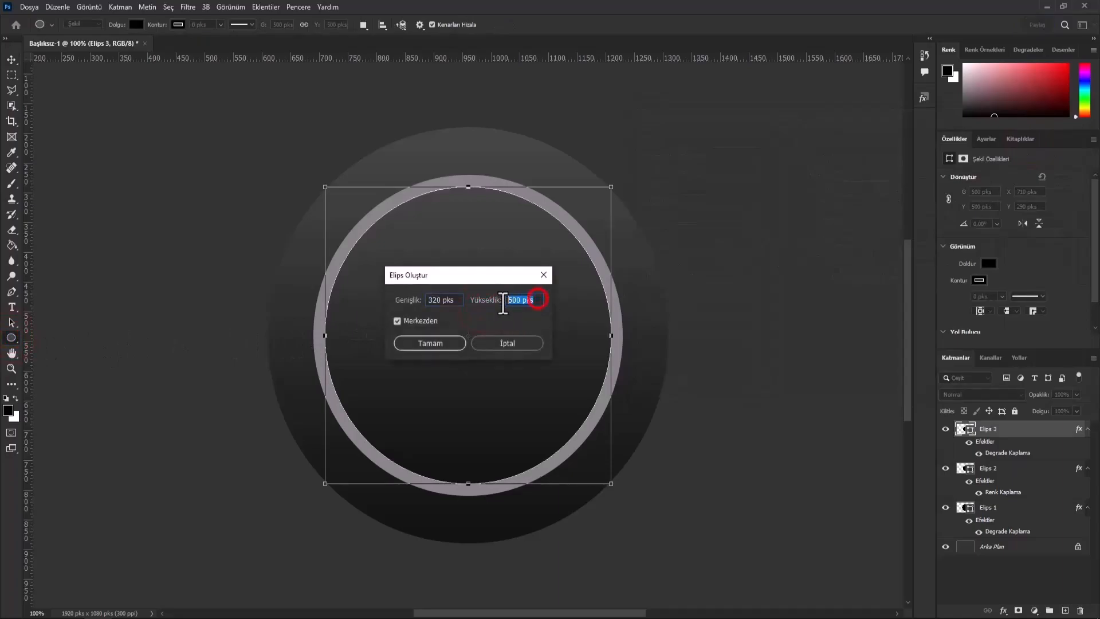
pyautogui.write('32')
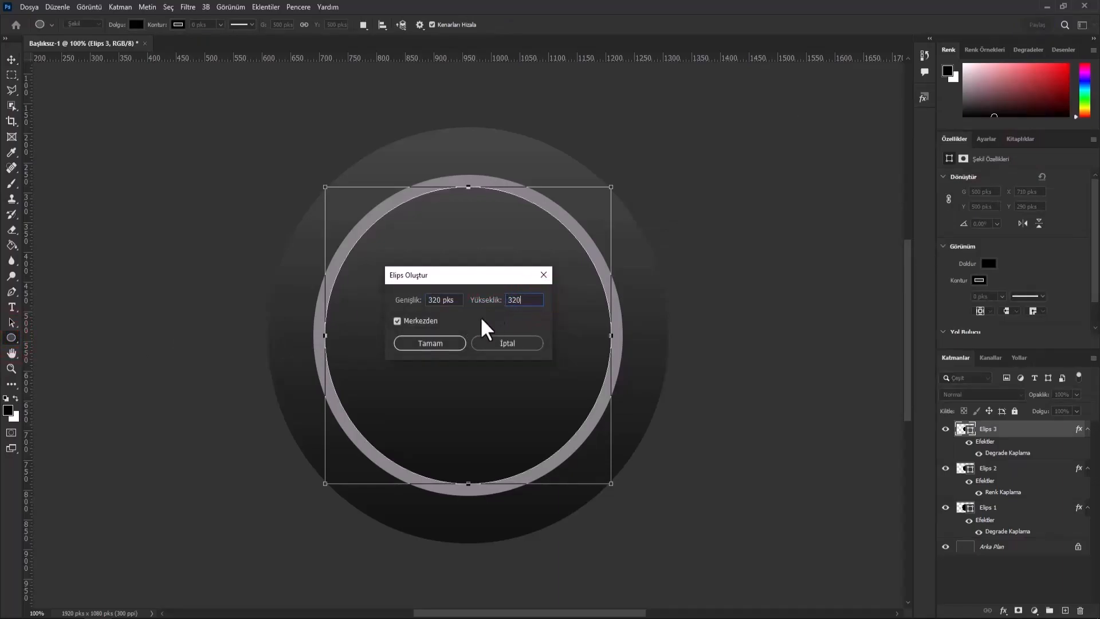
pyautogui.write('0')
pyautogui.click(455, 342)
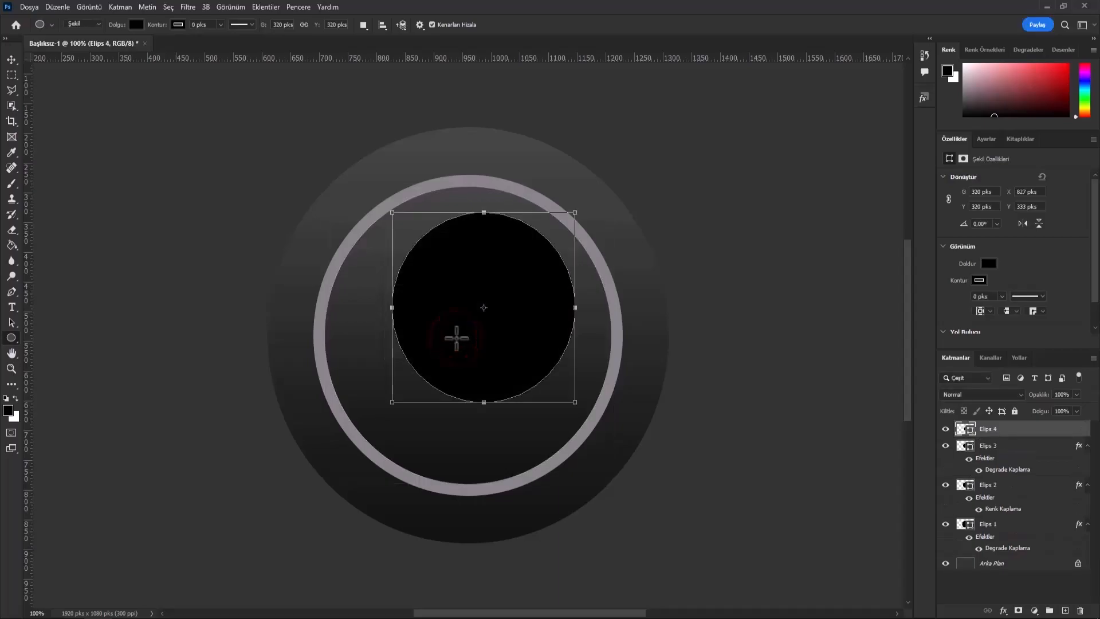
# - Center the 320 px circle vertically and horizontally on the canvas
pyautogui.click(10, 61)
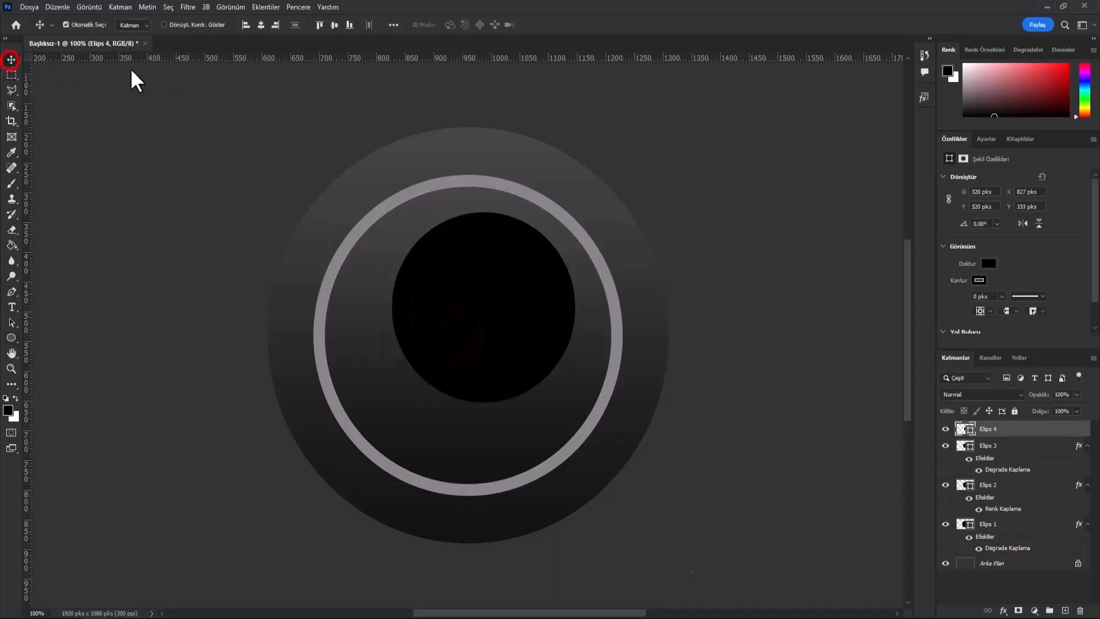
pyautogui.click(335, 25)
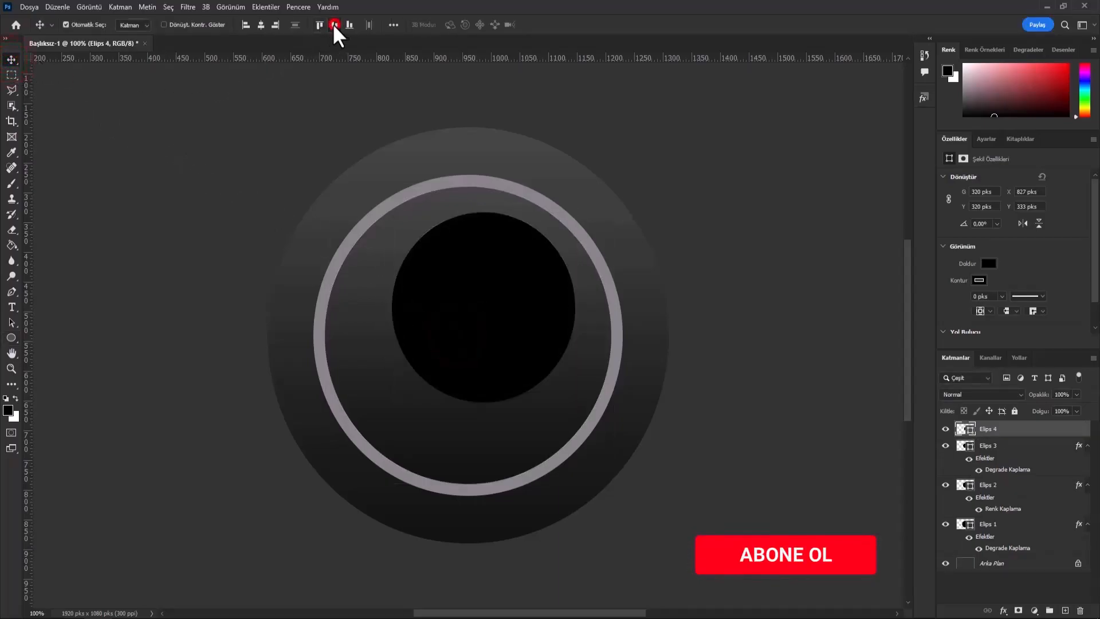
pyautogui.click(260, 25)
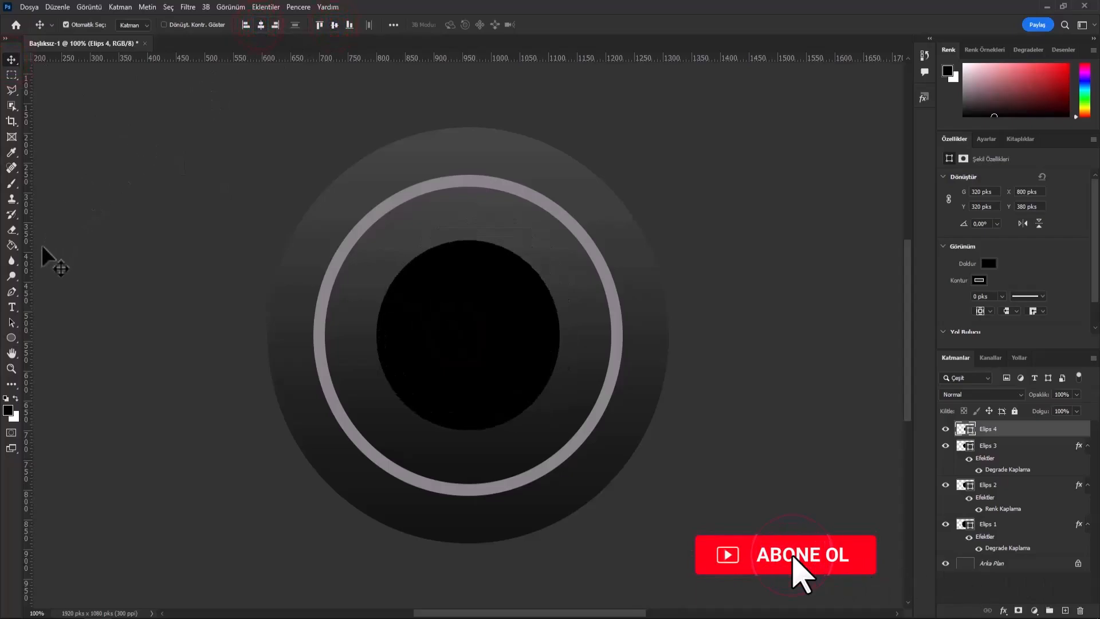
# - Draw a second 320 × 320 px ellipse shape and center it vertically and horizontally on the canvas
pyautogui.click(11, 338)
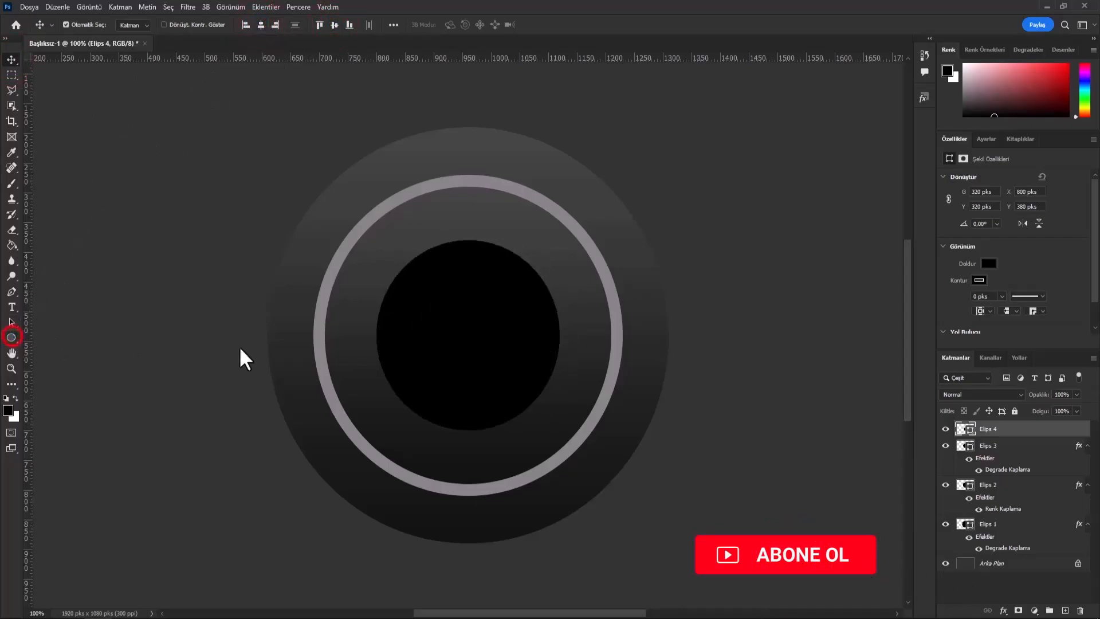
pyautogui.click(450, 331)
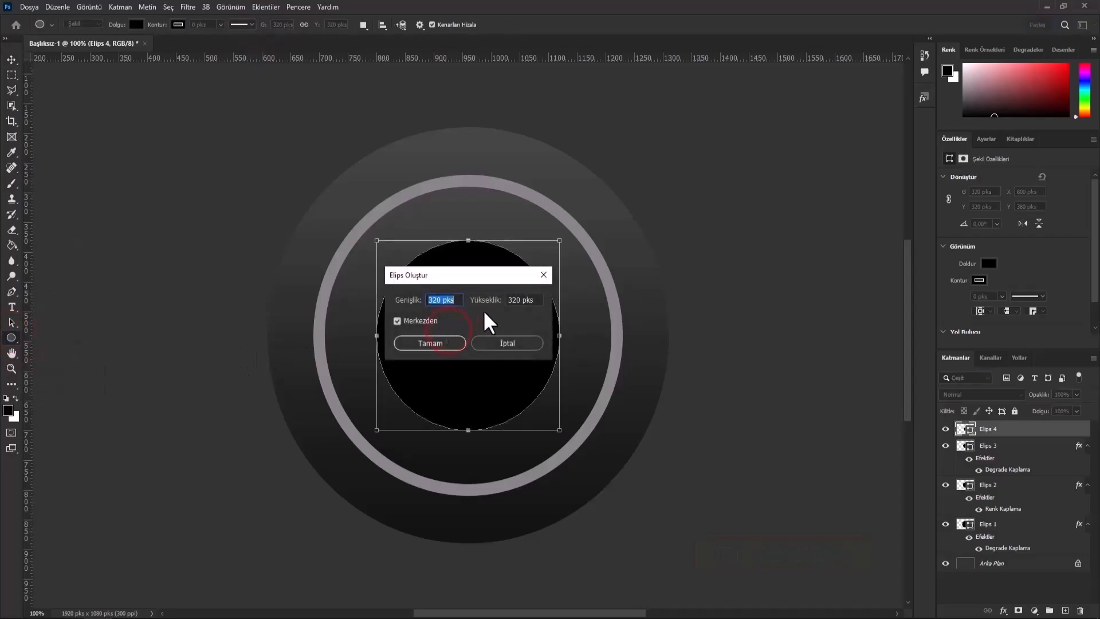
pyautogui.click(447, 343)
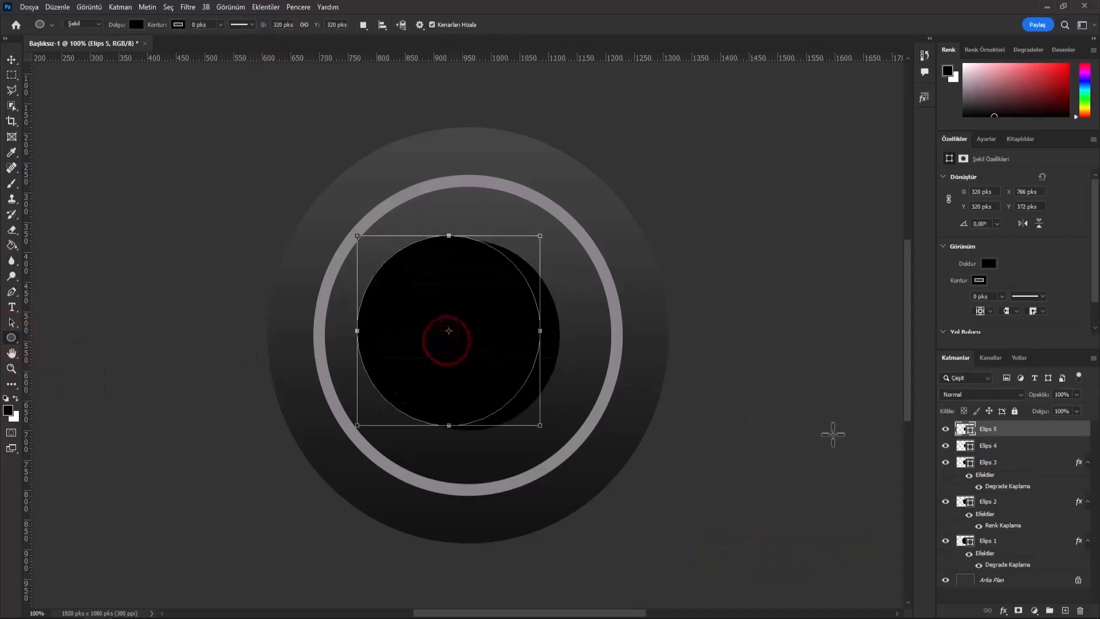
pyautogui.click(12, 59)
pyautogui.click(334, 25)
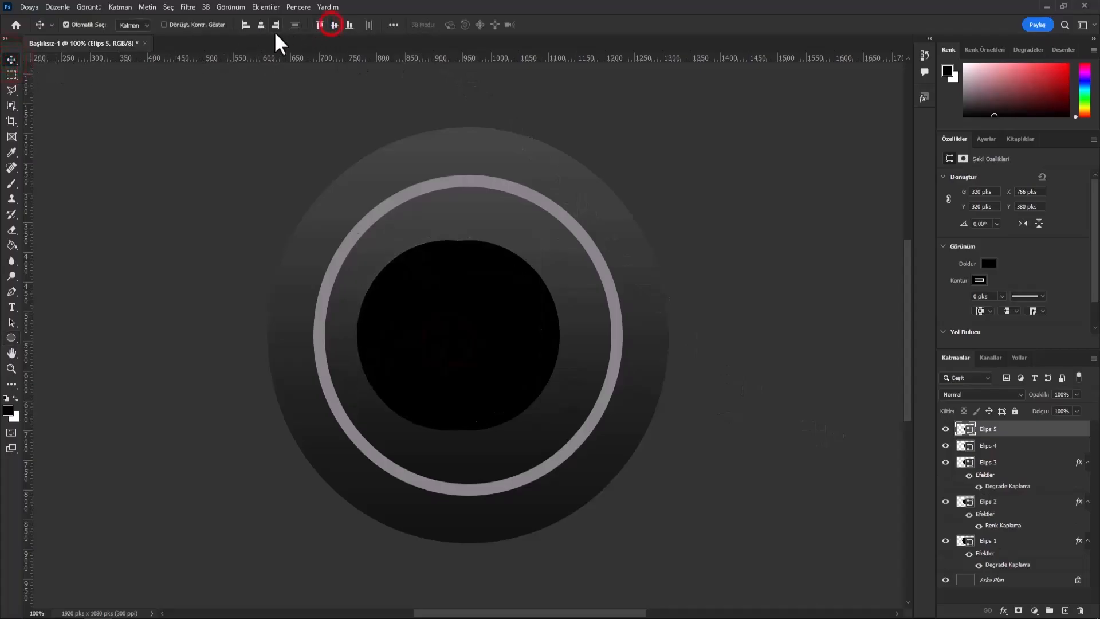
pyautogui.click(261, 26)
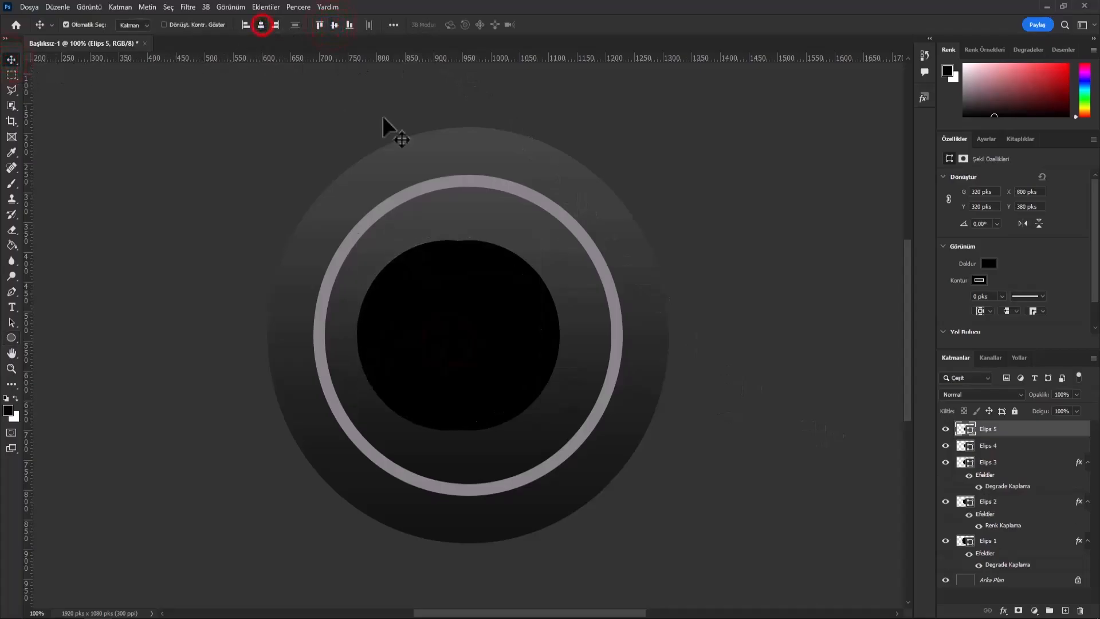
# - Apply a linear Gradient Overlay to the Elips 5 layer with Normal blend mode, 100% opacity, 90° angle and 104% scale
pyautogui.rightClick(1018, 436)
pyautogui.click(951, 161)
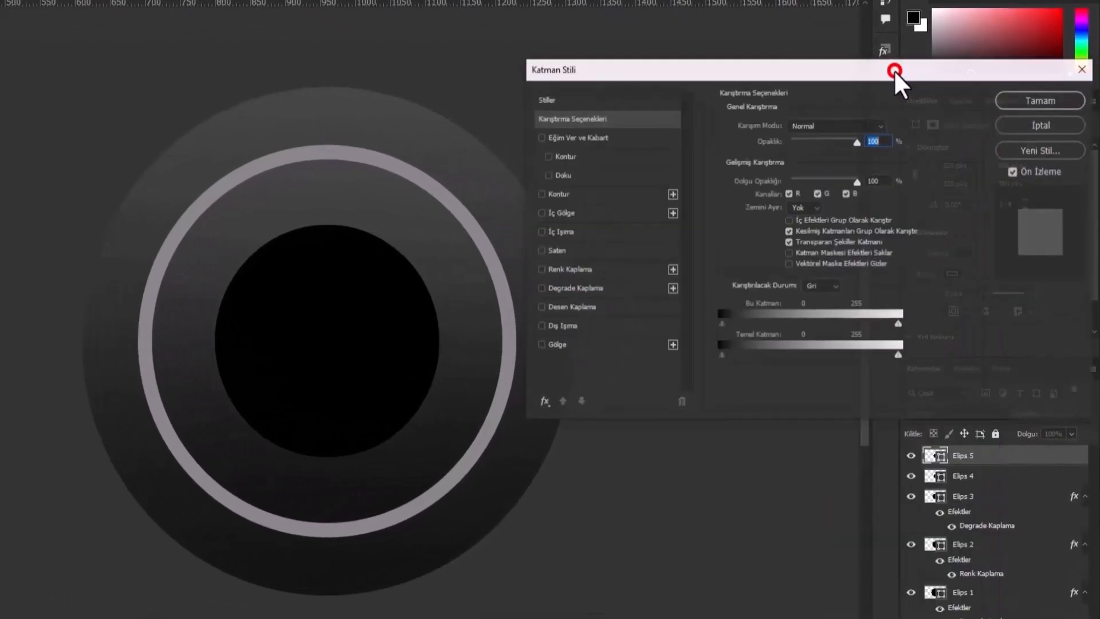
pyautogui.click(632, 289)
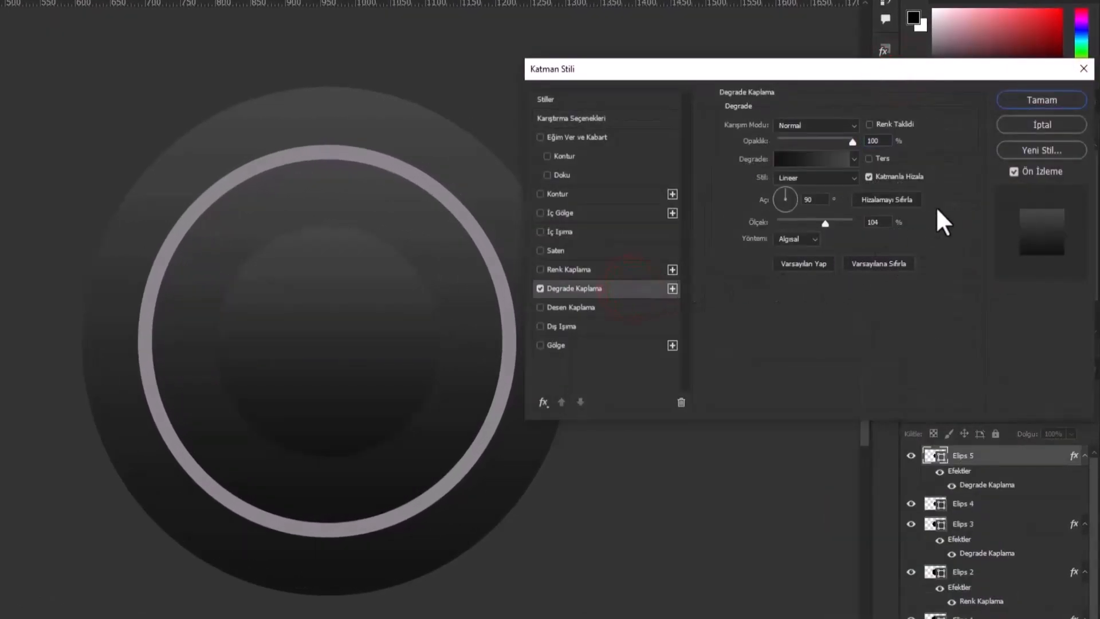
pyautogui.click(1022, 98)
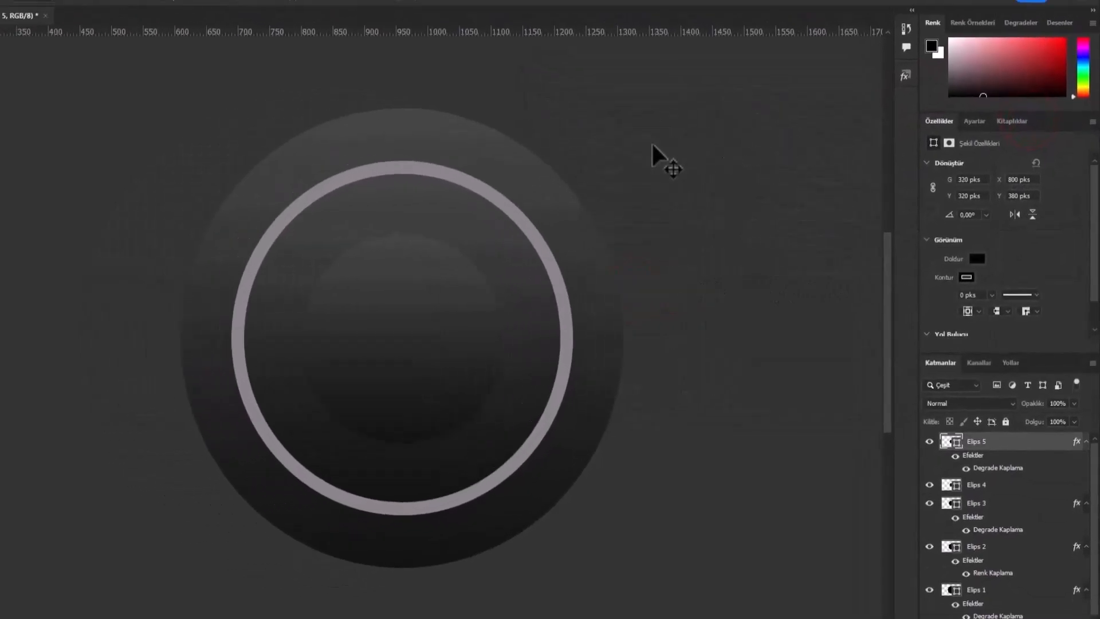
pyautogui.click(11, 60)
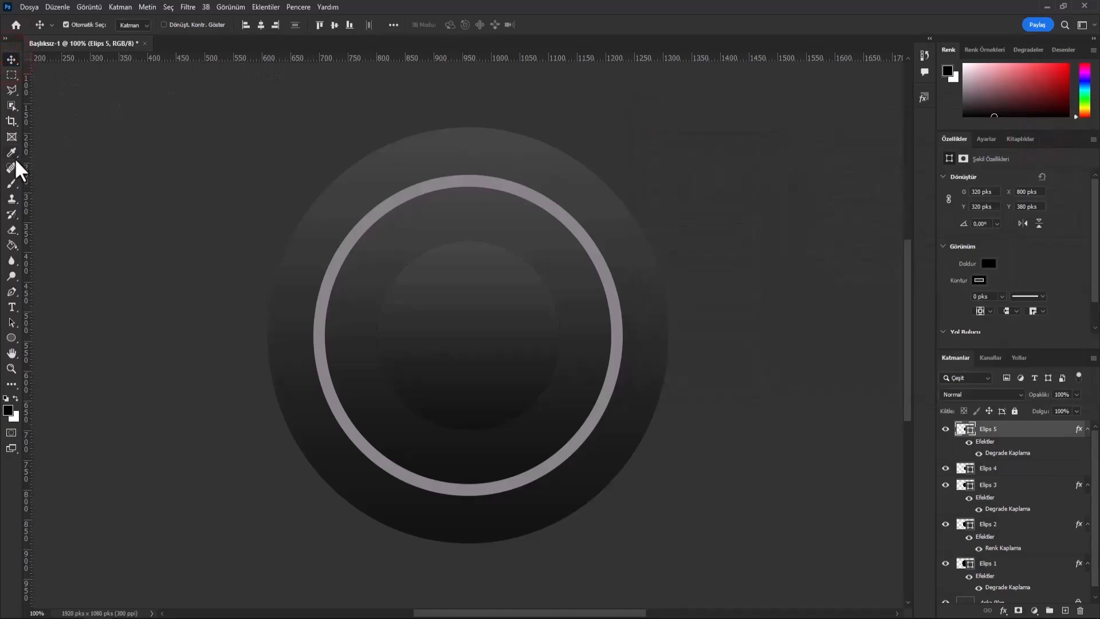
# - Set up a vertical paint symmetry axis through the center of the canvas
pyautogui.click(11, 184)
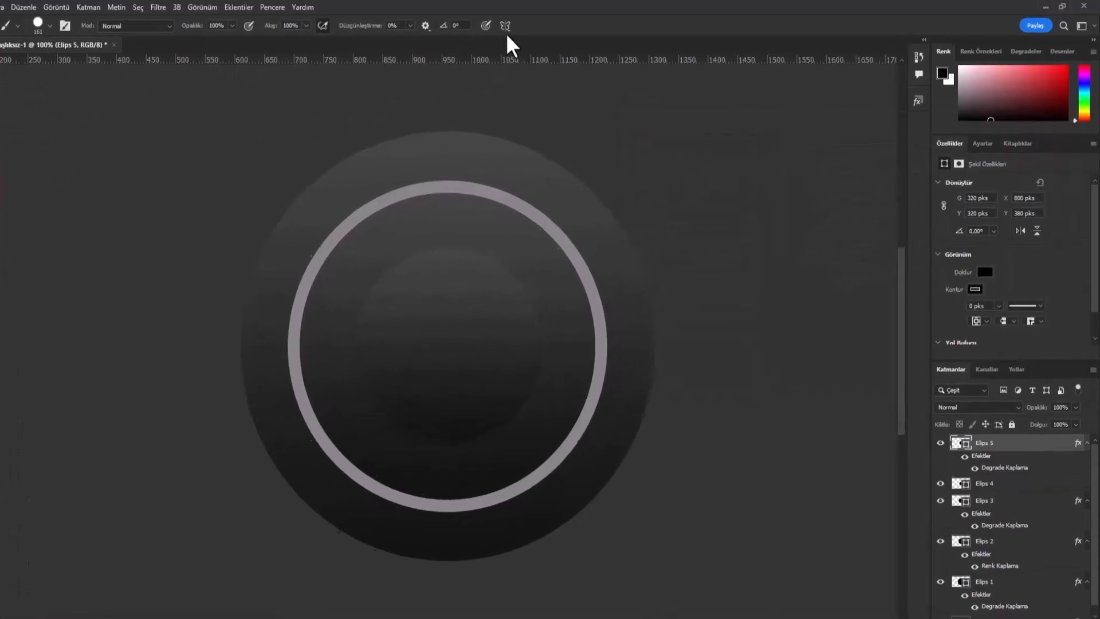
pyautogui.click(525, 23)
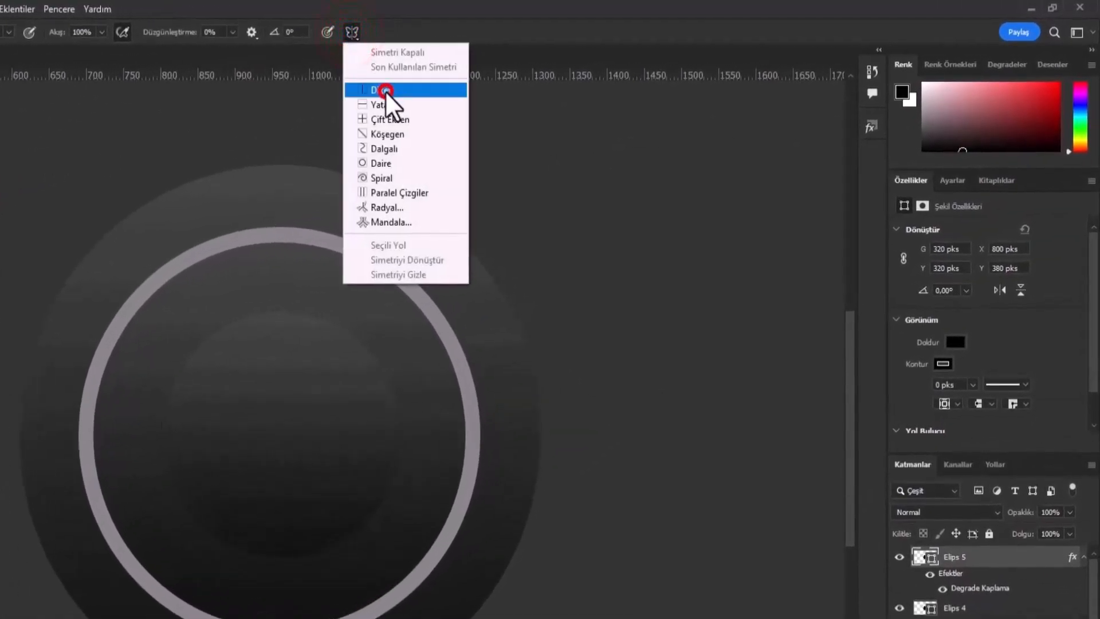
pyautogui.click(411, 87)
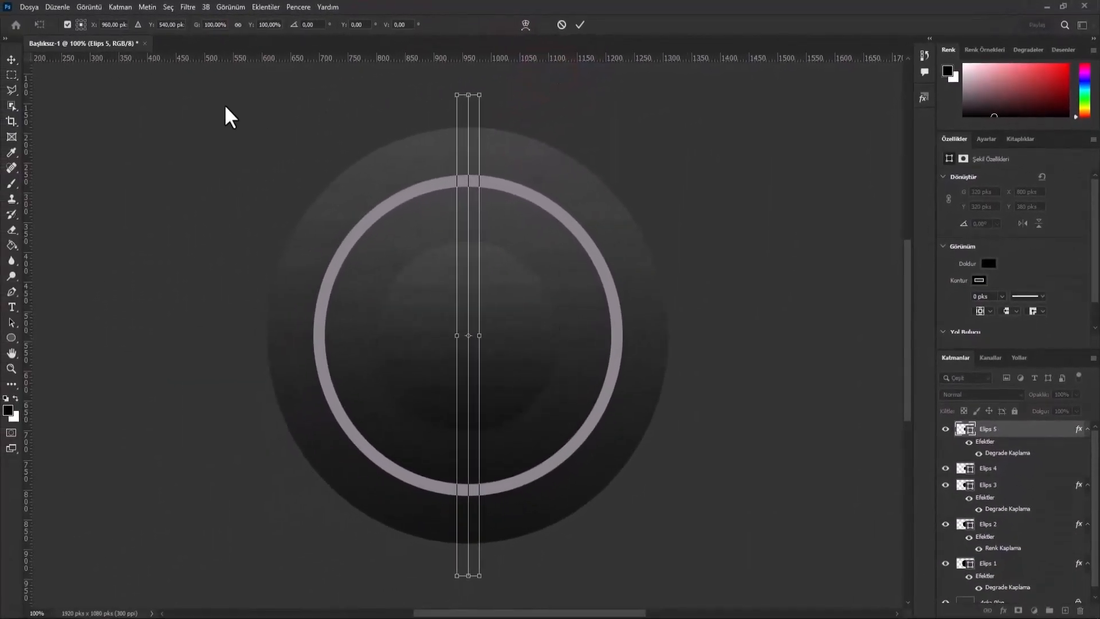
# - Commit the symmetry axis and set the Eraser to the hard-edged Sert Kenar brush at 1000 px with 100% hardness
pyautogui.click(12, 231)
pyautogui.click(53, 225)
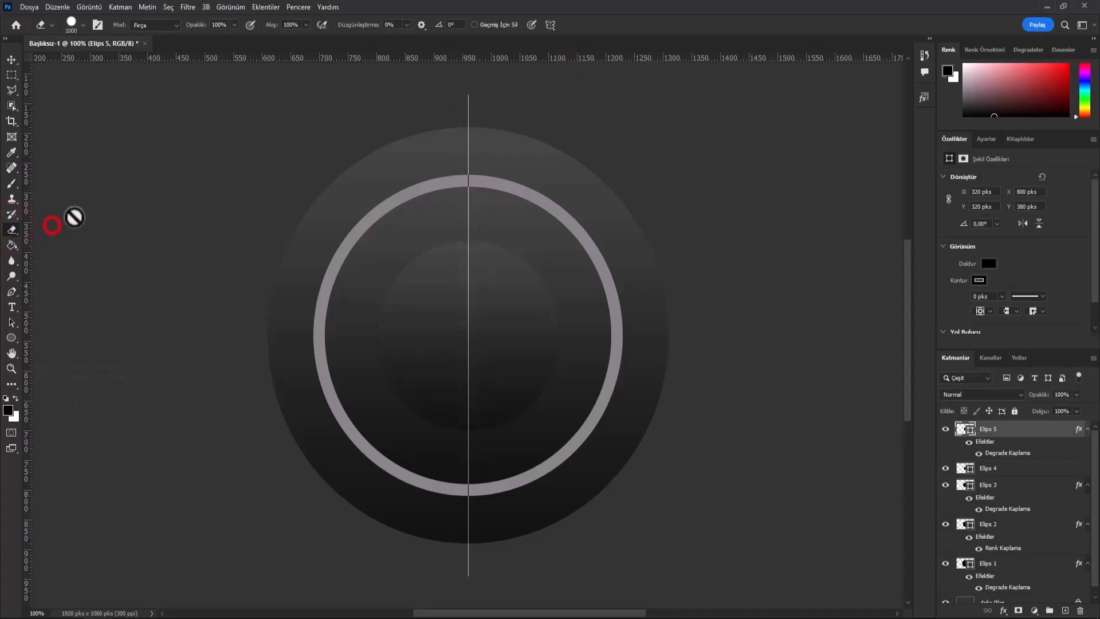
pyautogui.click(83, 25)
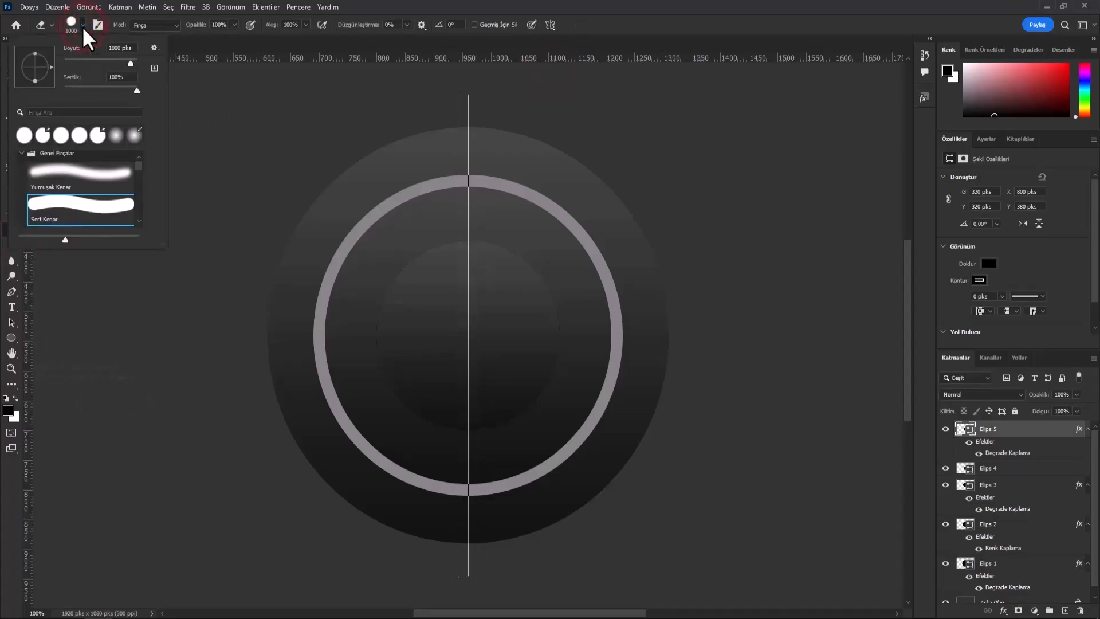
pyautogui.click(45, 203)
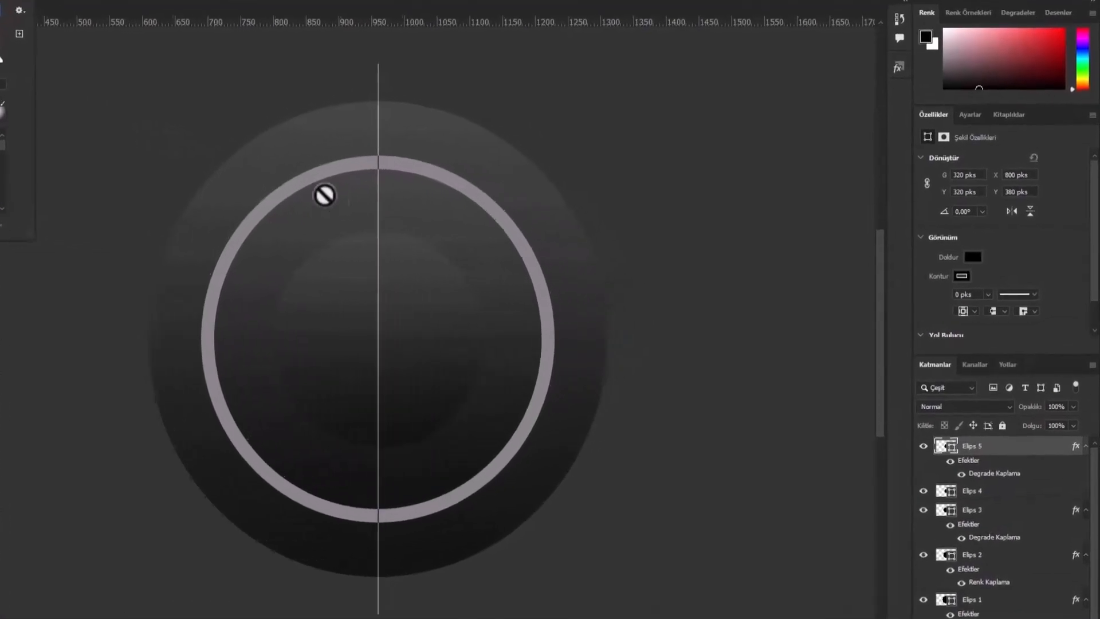
# - Rasterize the Elips 5 layer and erase both its sides symmetrically, leaving a curved central band about 132 px wide
pyautogui.click(573, 332)
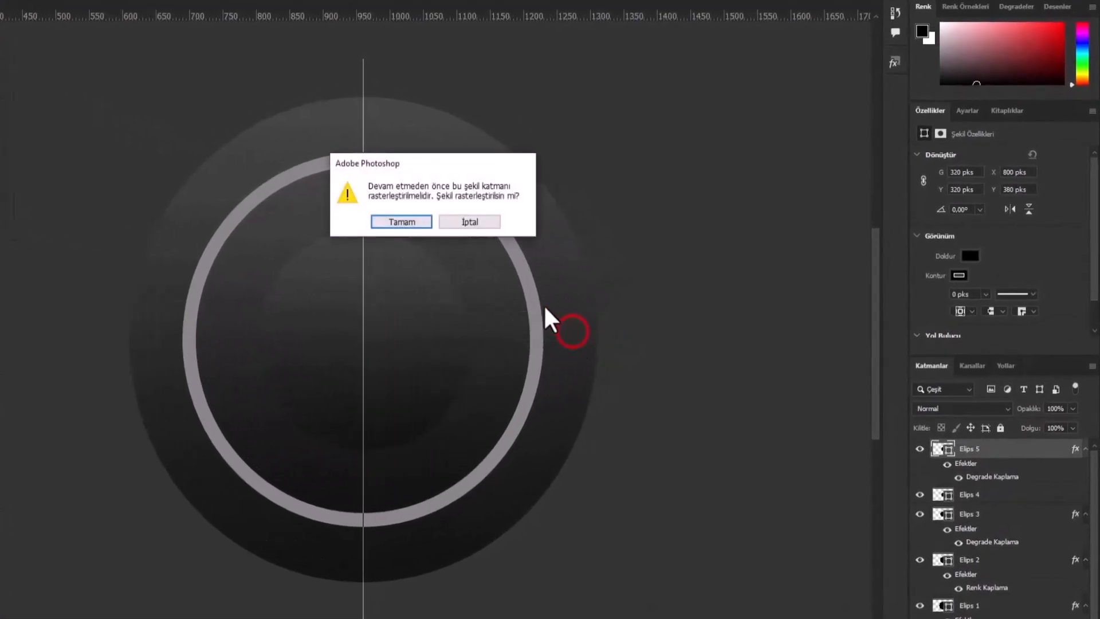
pyautogui.click(424, 223)
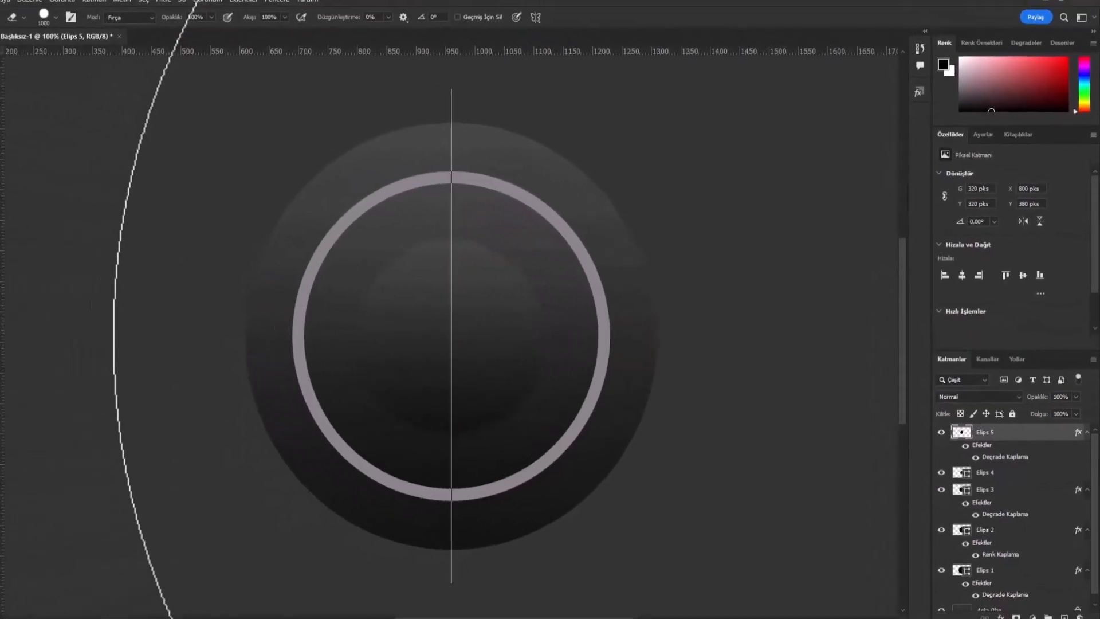
pyautogui.click(772, 335)
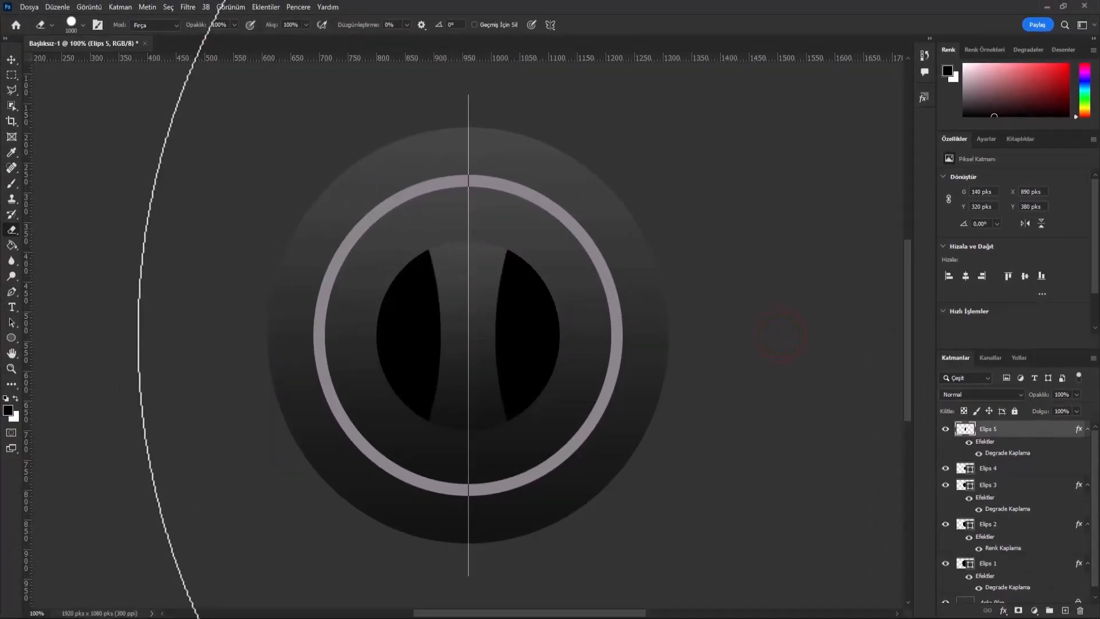
pyautogui.click(777, 333)
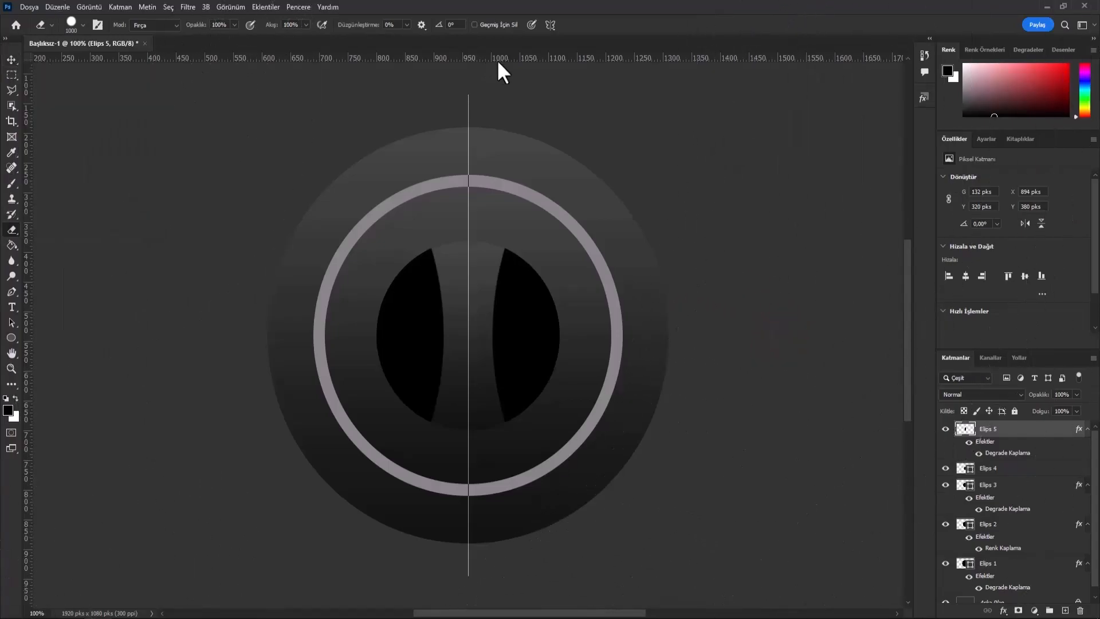
# - Turn off paint symmetry and return to the Move tool
pyautogui.click(546, 26)
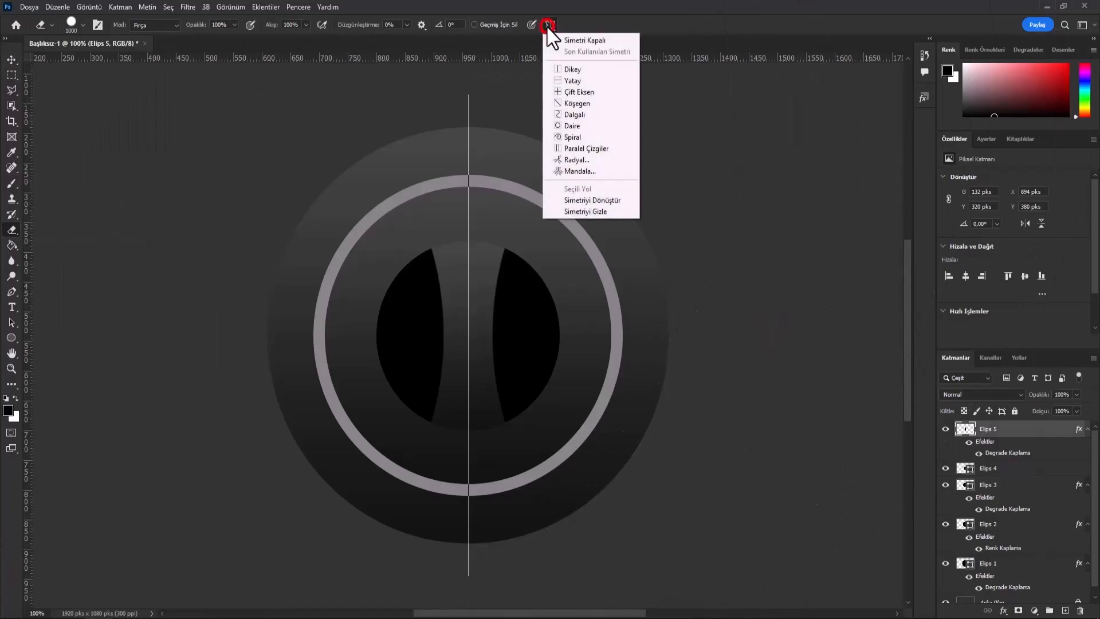
pyautogui.click(593, 38)
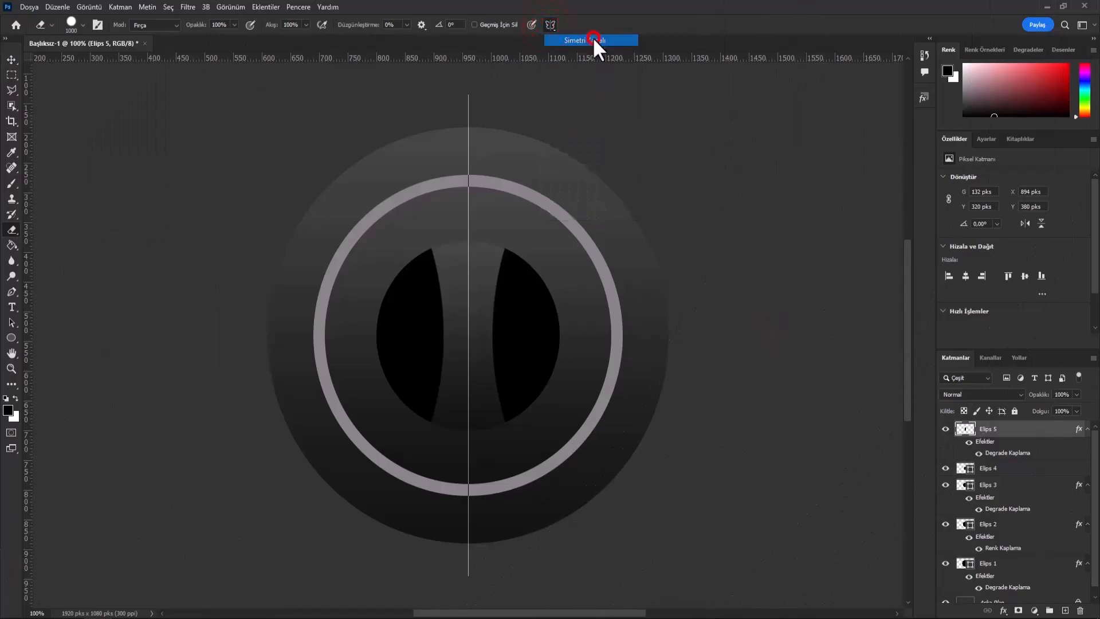
pyautogui.click(11, 59)
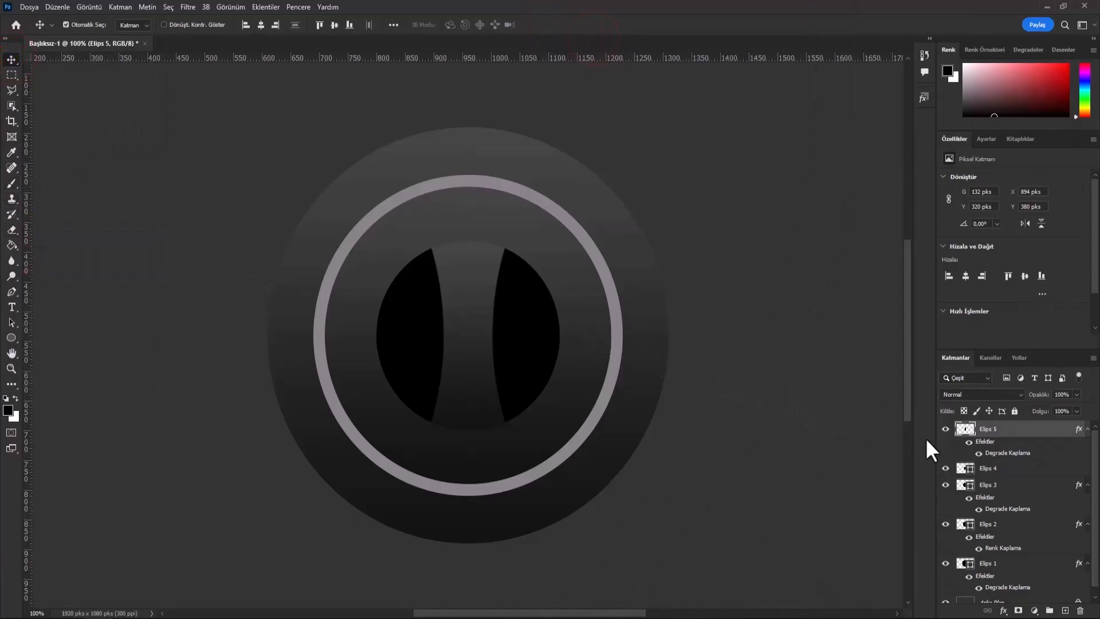
# - Add a linear 90° dark gradient overlay at 100% opacity to the Elips 4 layer
pyautogui.click(945, 468)
pyautogui.click(945, 468)
pyautogui.click(1005, 469)
pyautogui.rightClick(1007, 468)
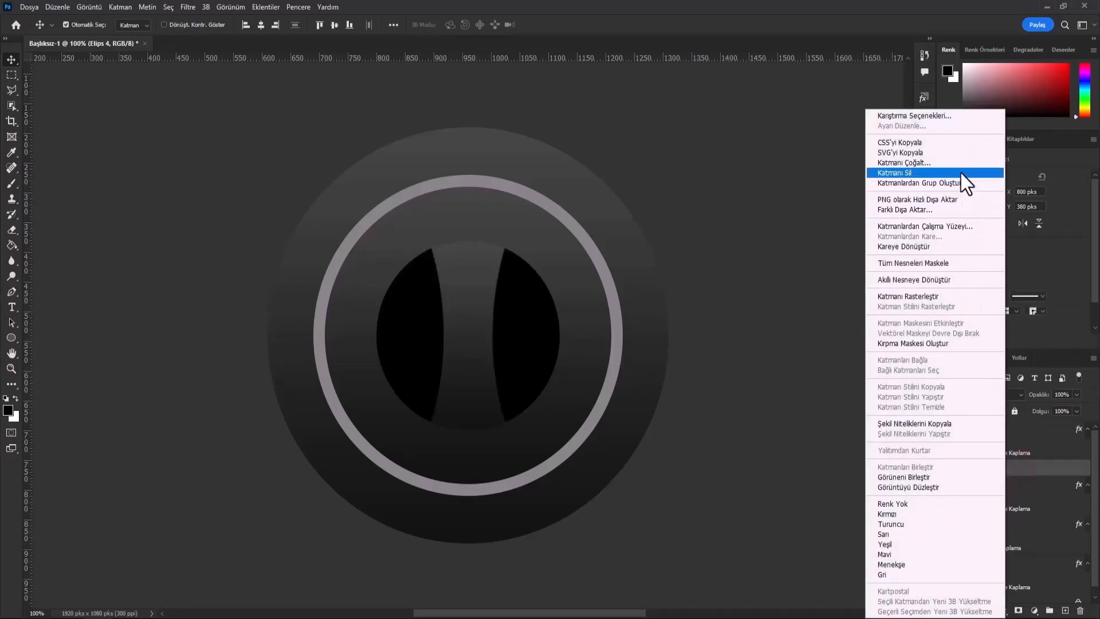
pyautogui.click(941, 117)
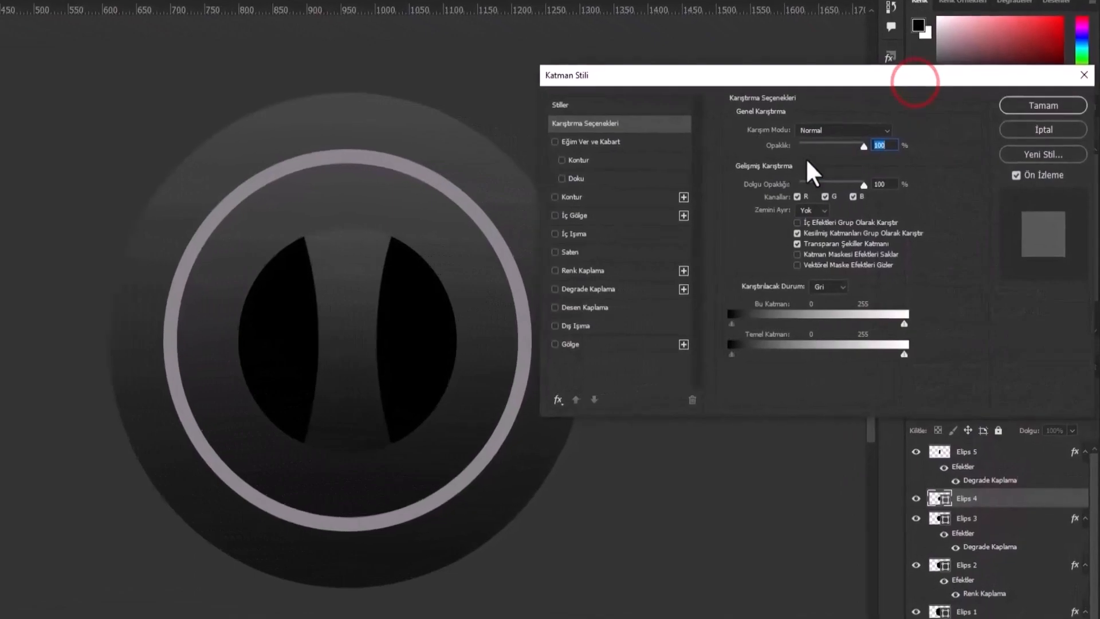
pyautogui.click(657, 290)
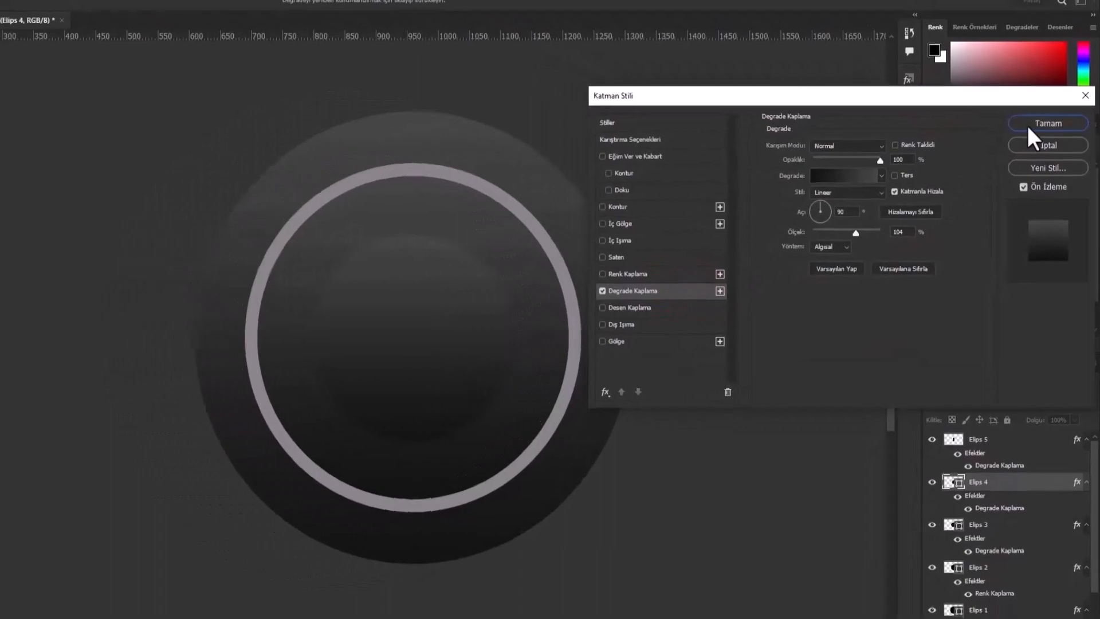
pyautogui.click(1031, 124)
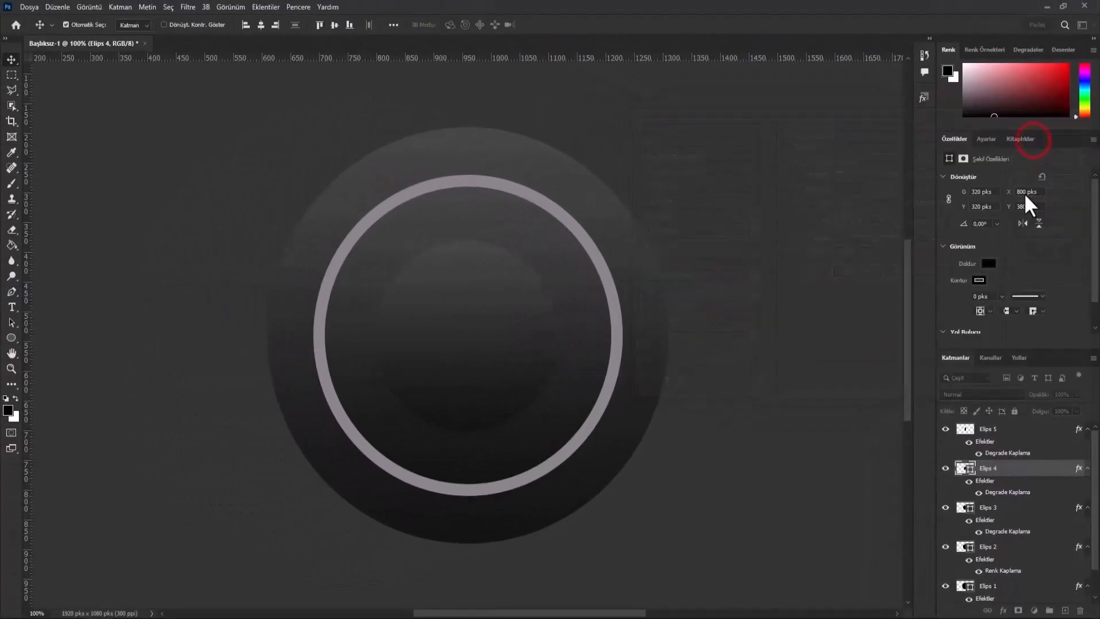
# - Duplicate the Elips 5 band layer within the same document, keeping the name Elips 5 kopya
pyautogui.click(1017, 431)
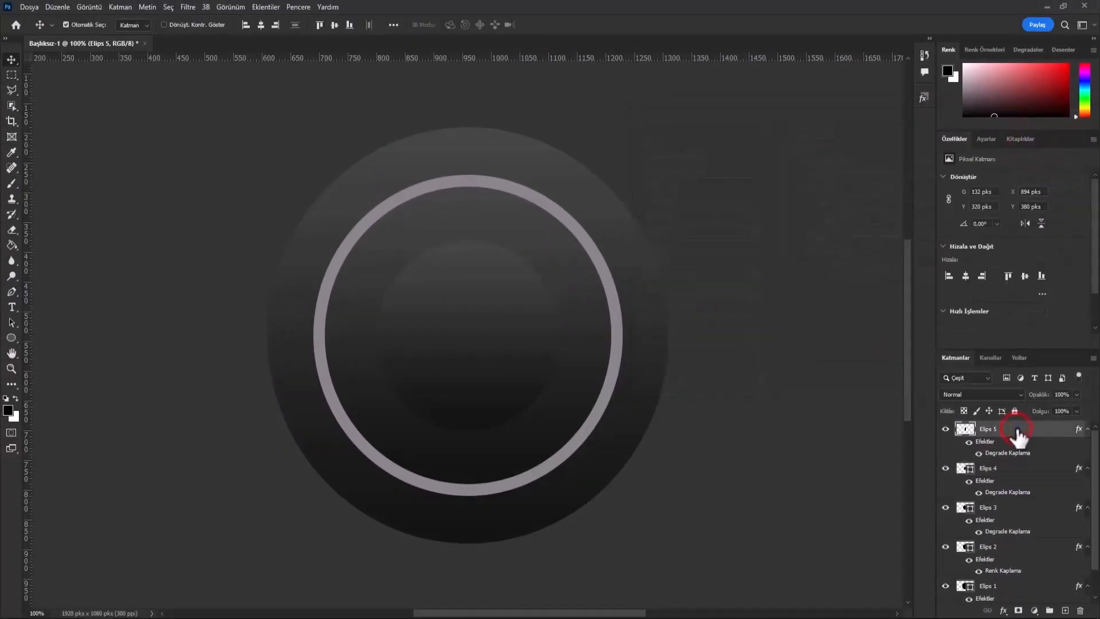
pyautogui.rightClick(1018, 438)
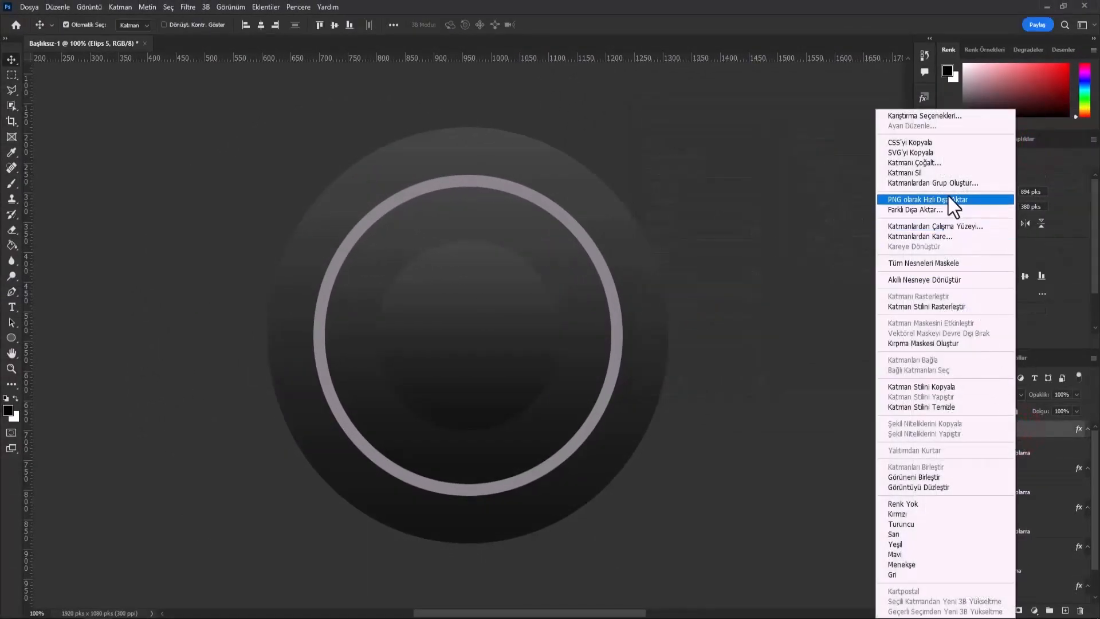
pyautogui.click(937, 163)
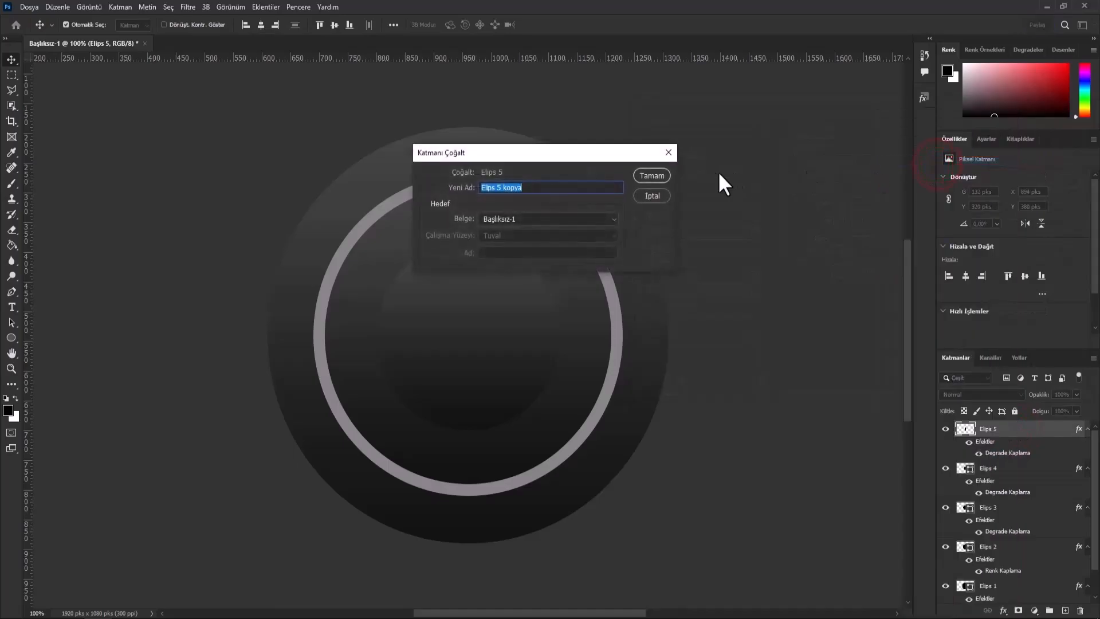
pyautogui.click(652, 176)
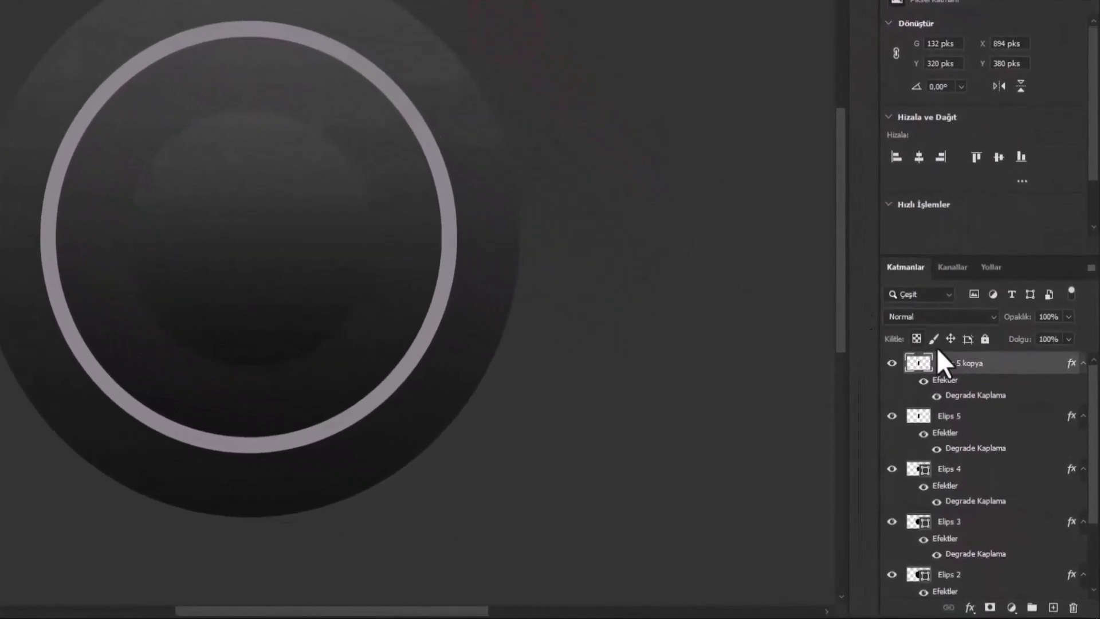
# - Replace the gradient overlay on Elips 5 kopya with a black color overlay and place the layer directly beneath Elips 5
pyautogui.rightClick(995, 375)
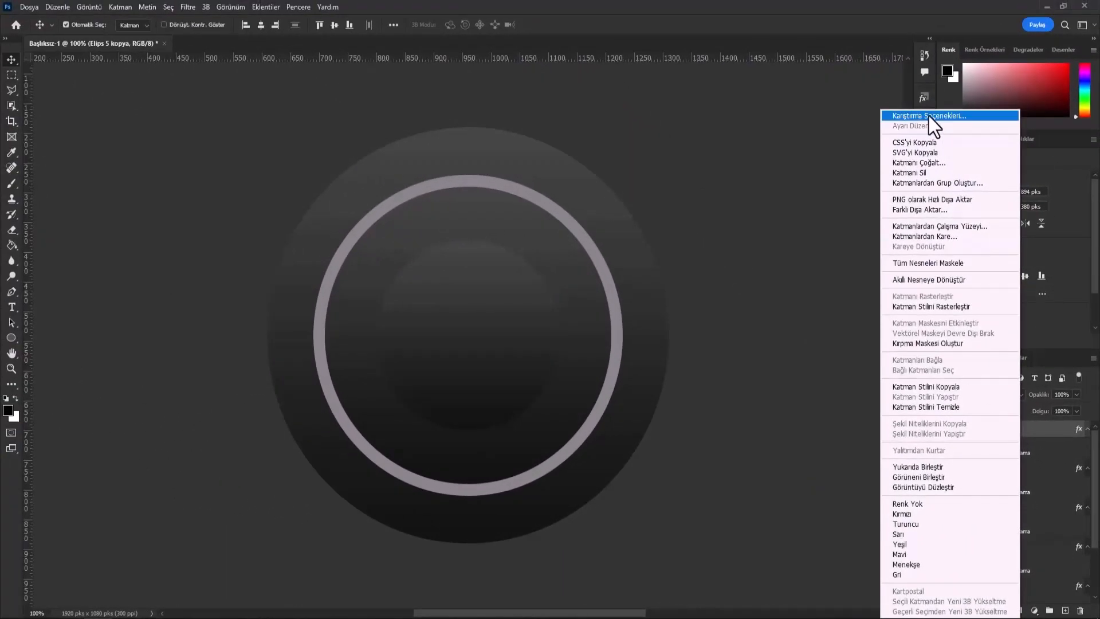
pyautogui.click(929, 116)
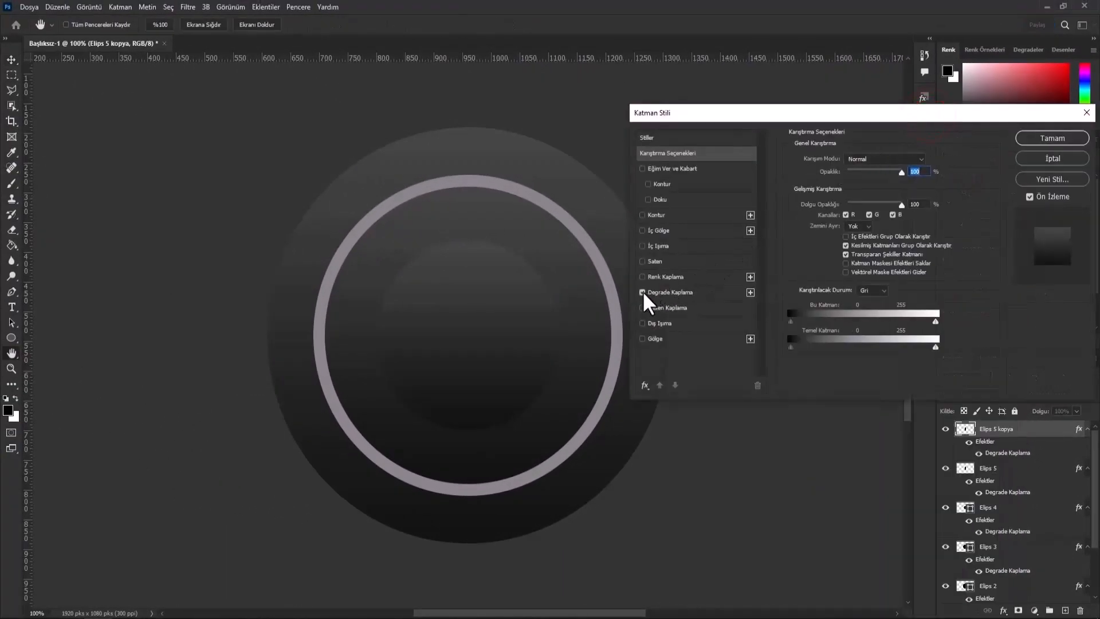
pyautogui.click(642, 292)
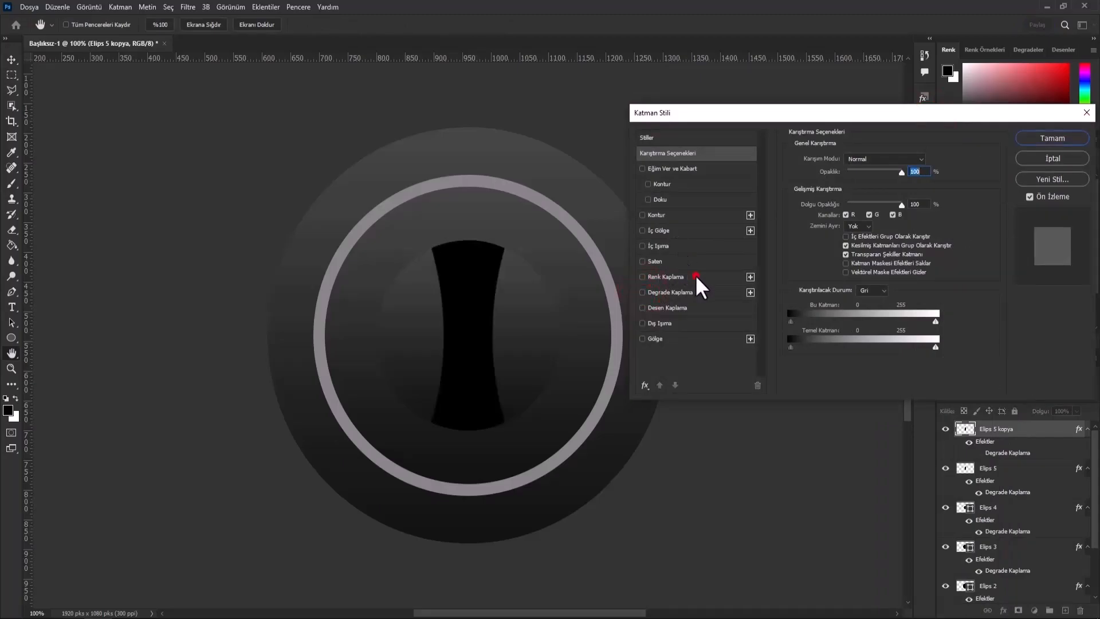
pyautogui.click(696, 275)
pyautogui.click(927, 161)
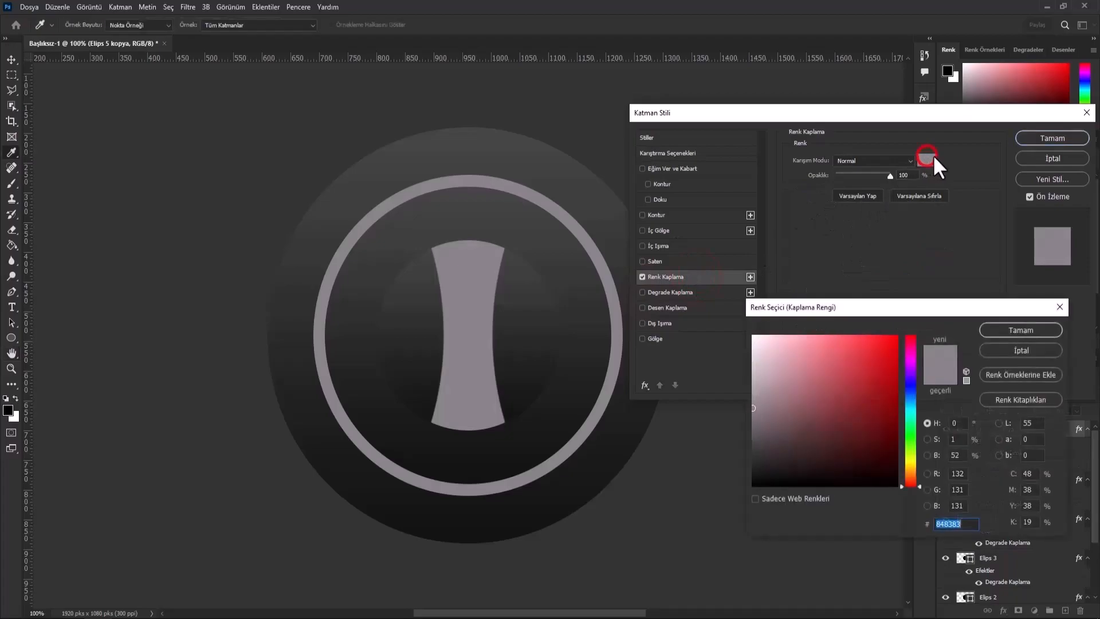
pyautogui.moveTo(845, 364); pyautogui.dragTo(906, 502)
pyautogui.click(1029, 331)
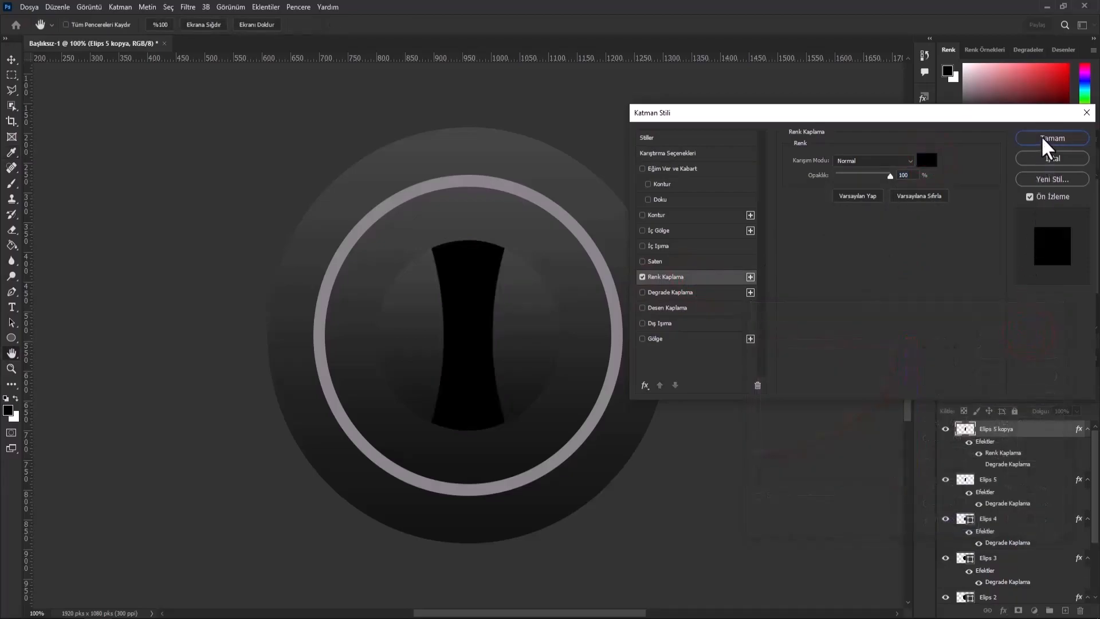
pyautogui.click(1043, 139)
pyautogui.moveTo(1008, 370); pyautogui.dragTo(997, 449)
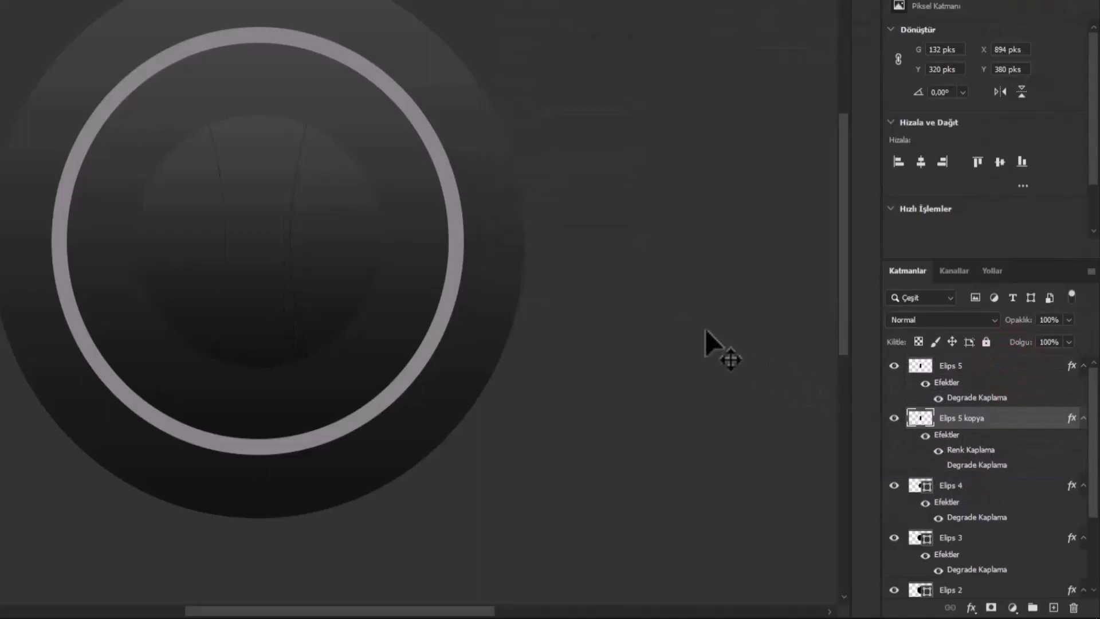
# - Warp the black Elips 5 kopya outward on all four sides so it extends slightly past the central band
pyautogui.click(57, 7)
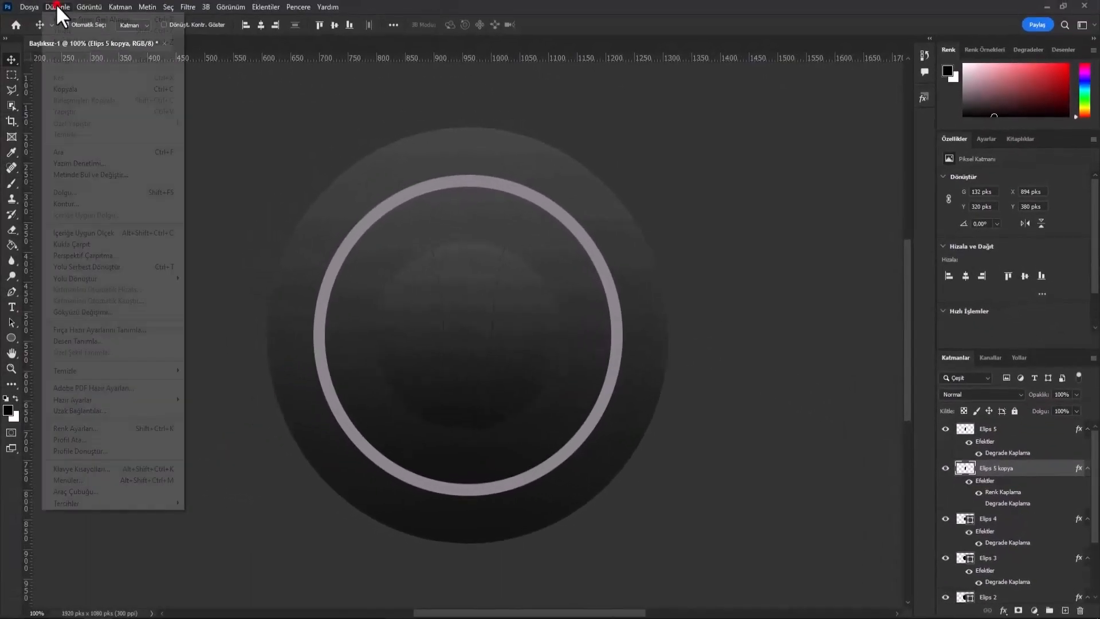
pyautogui.click(86, 266)
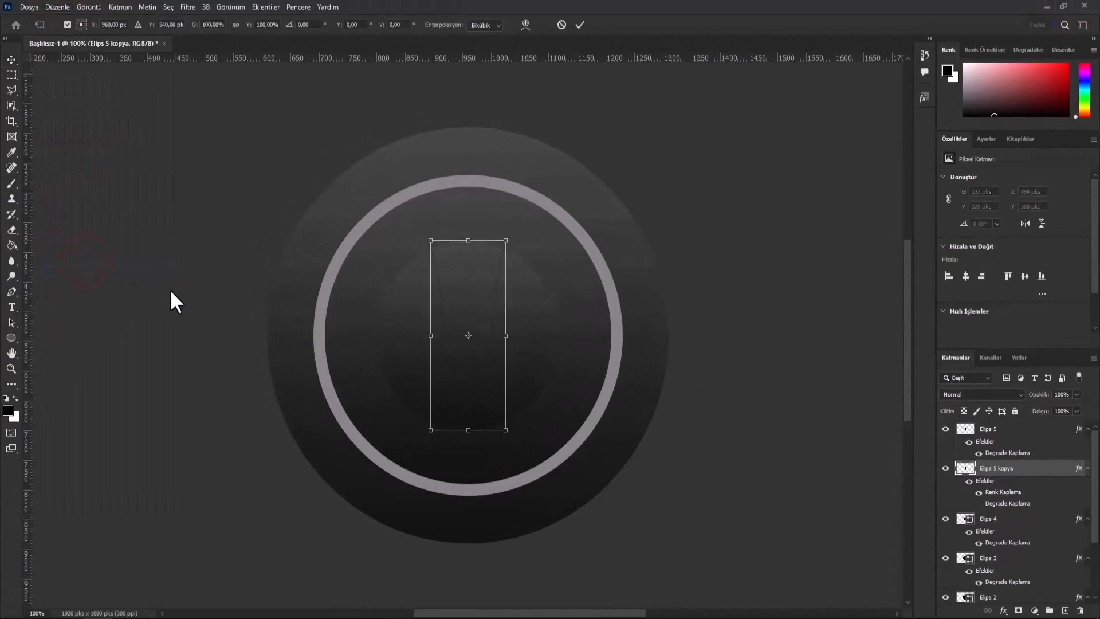
pyautogui.rightClick(481, 312)
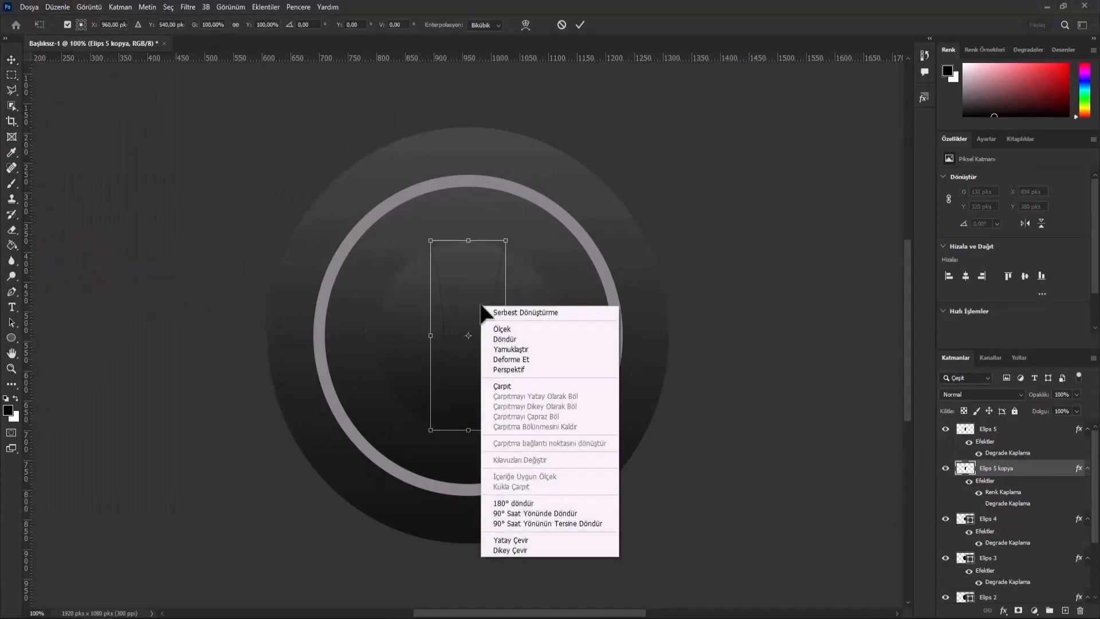
pyautogui.click(500, 385)
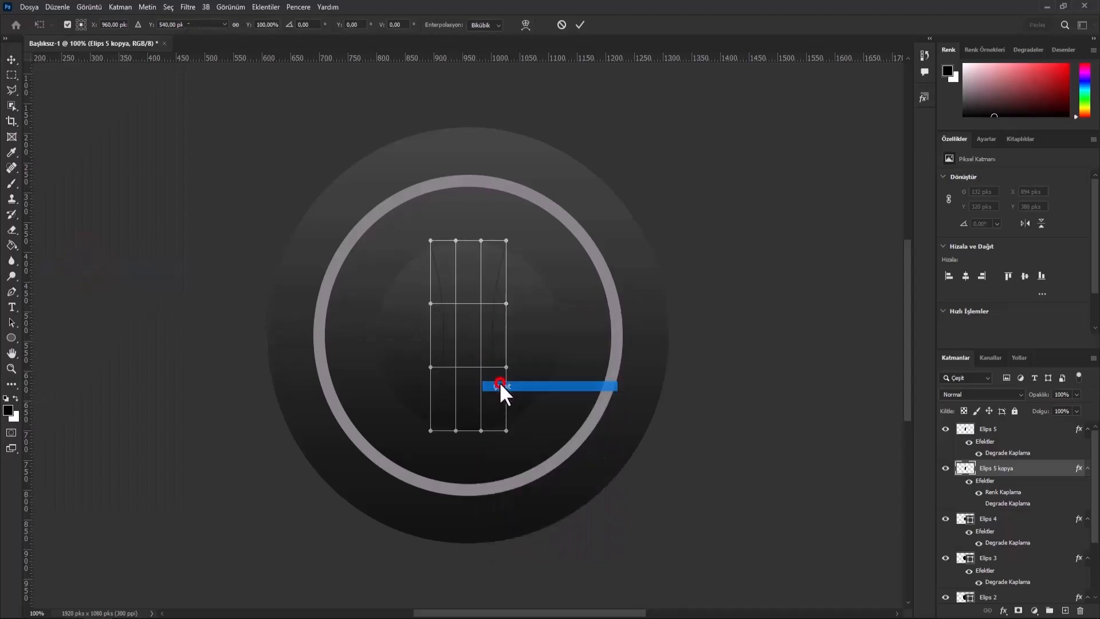
pyautogui.moveTo(435, 338); pyautogui.dragTo(428, 340)
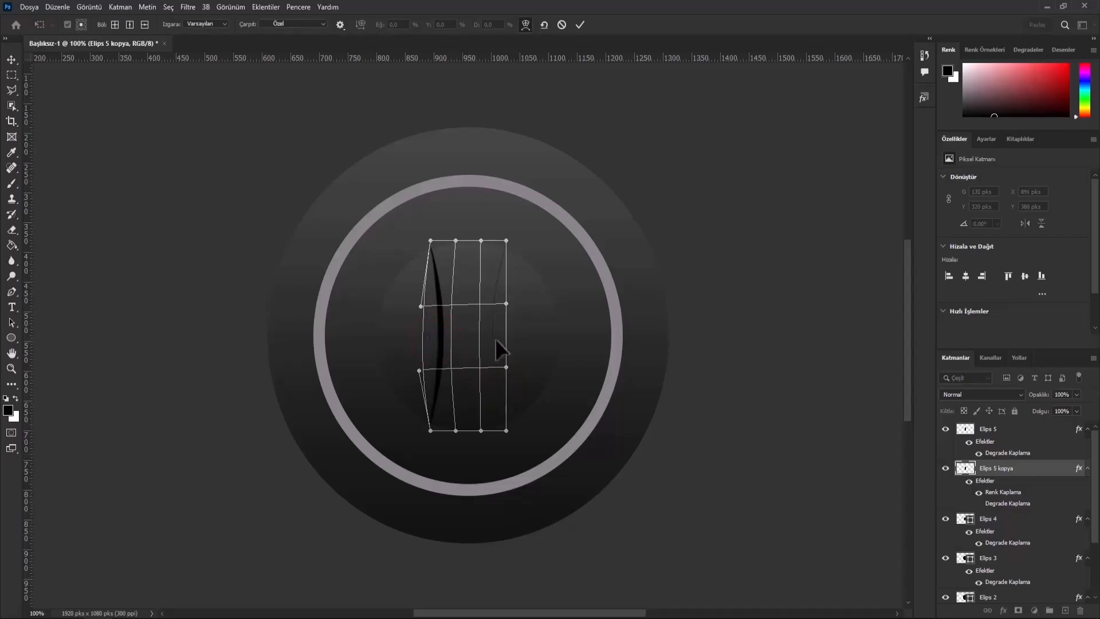
pyautogui.moveTo(498, 339); pyautogui.dragTo(508, 340)
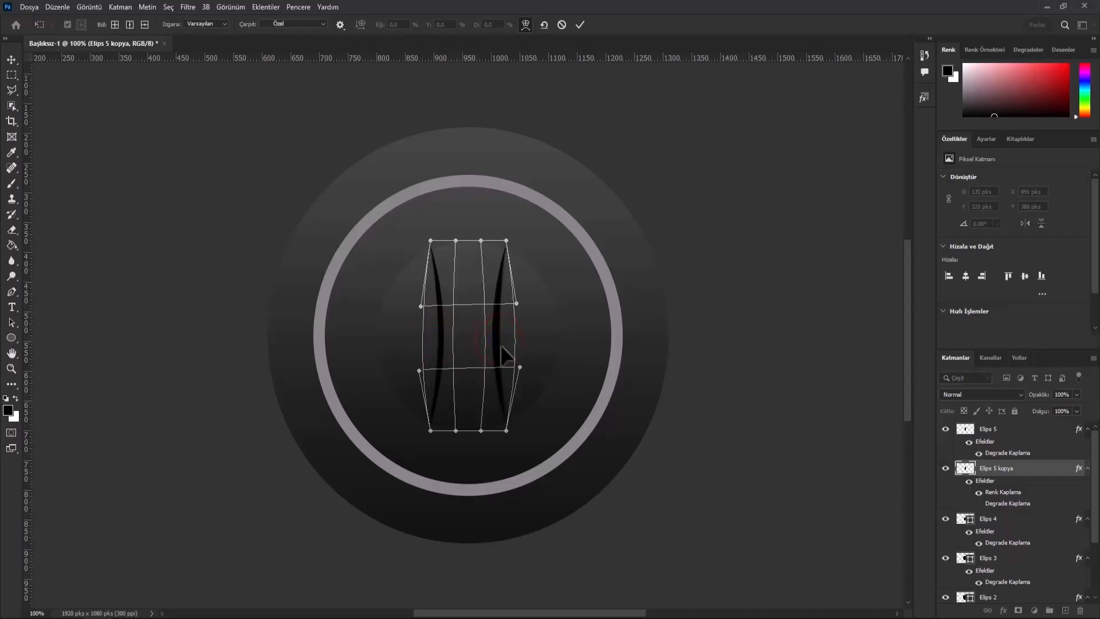
pyautogui.moveTo(471, 423); pyautogui.dragTo(477, 443)
pyautogui.moveTo(469, 259); pyautogui.dragTo(469, 247)
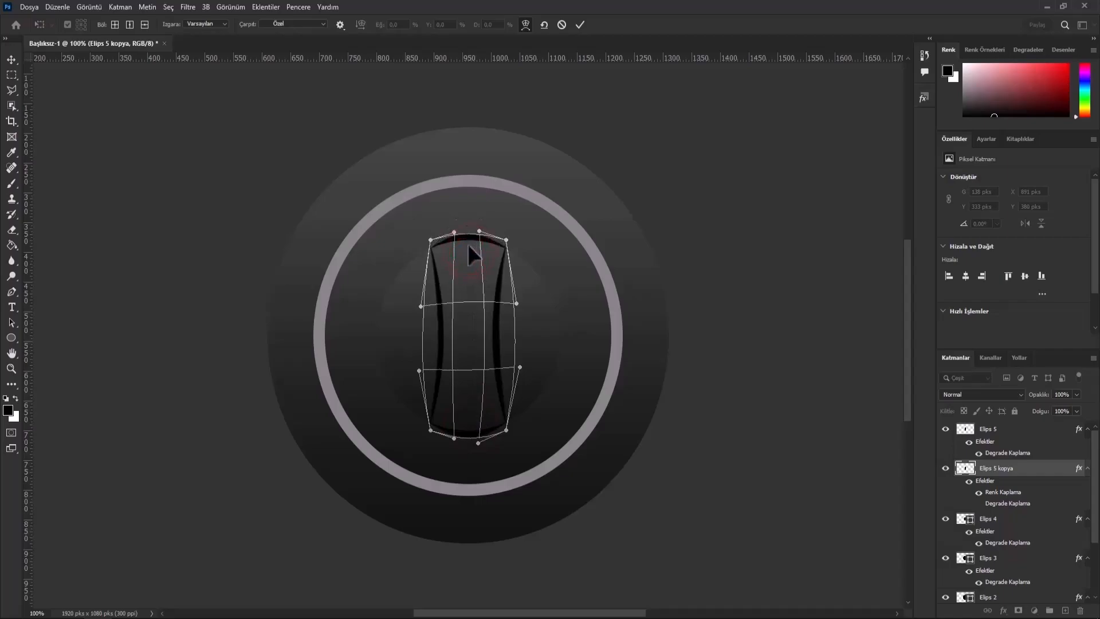
pyautogui.click(578, 25)
# - Apply a Gaussian Blur to Elips 5 kopya to turn it into a soft shadow around the band
pyautogui.click(189, 6)
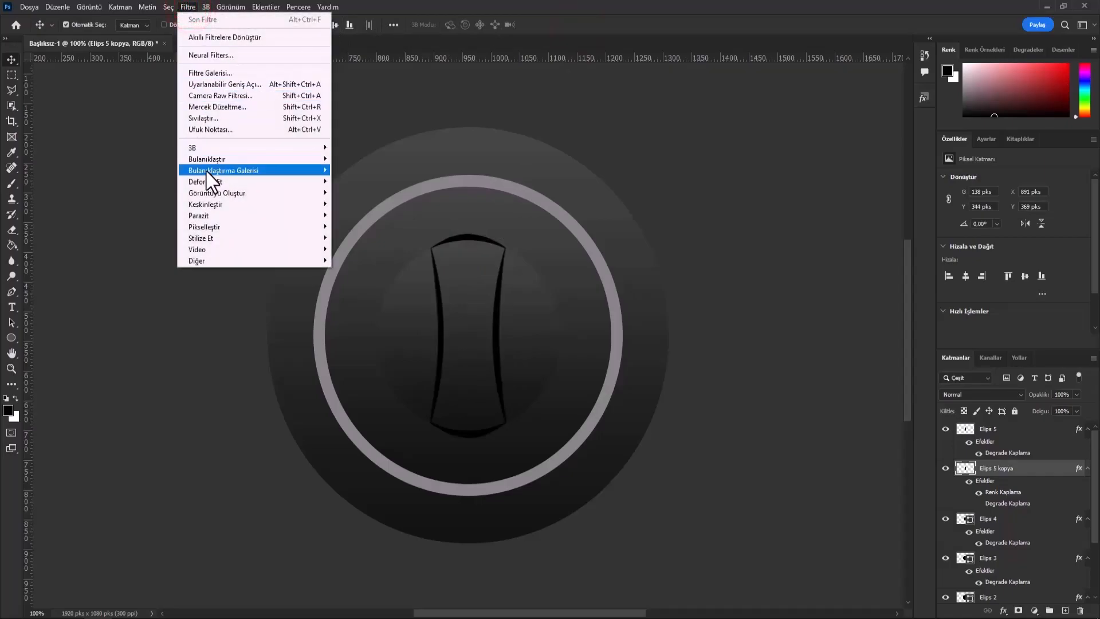
pyautogui.moveTo(206, 159)
pyautogui.click(373, 192)
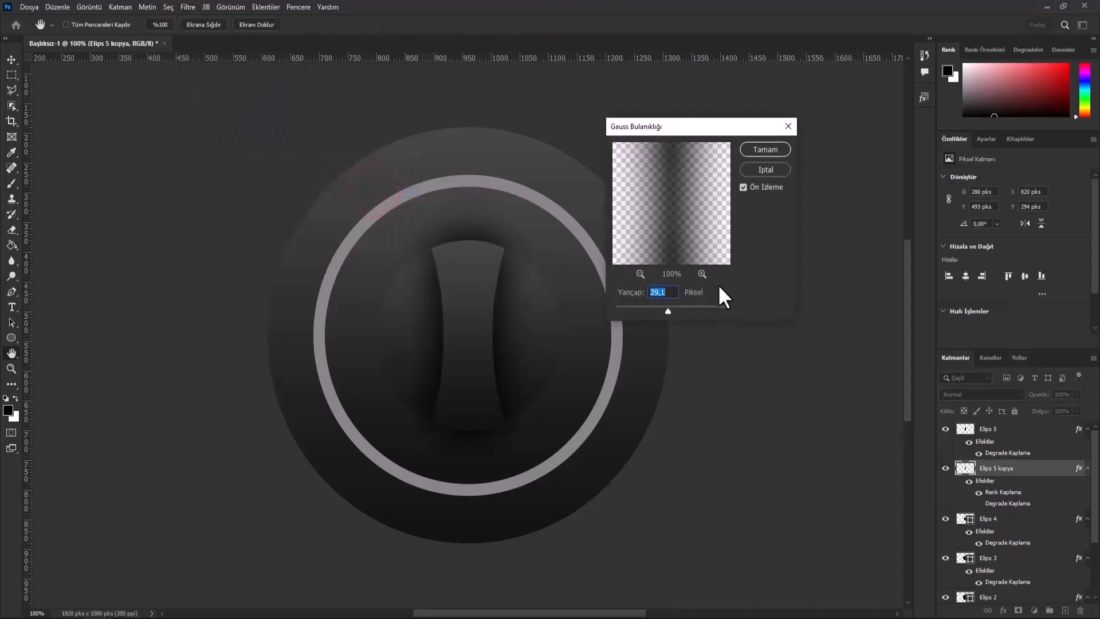
pyautogui.click(668, 310)
pyautogui.click(765, 150)
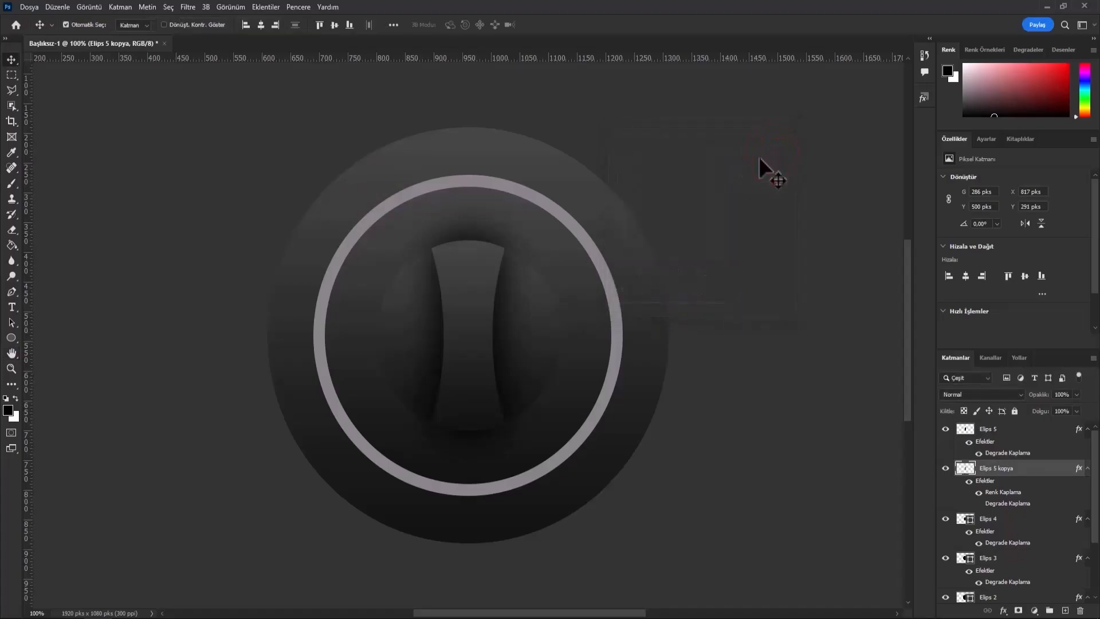
# - Load the Elips 4 circle outline as a selection and invert it to cover everything outside the circle
pyautogui.click(549, 341)
pyautogui.click(946, 519)
pyautogui.click(946, 519)
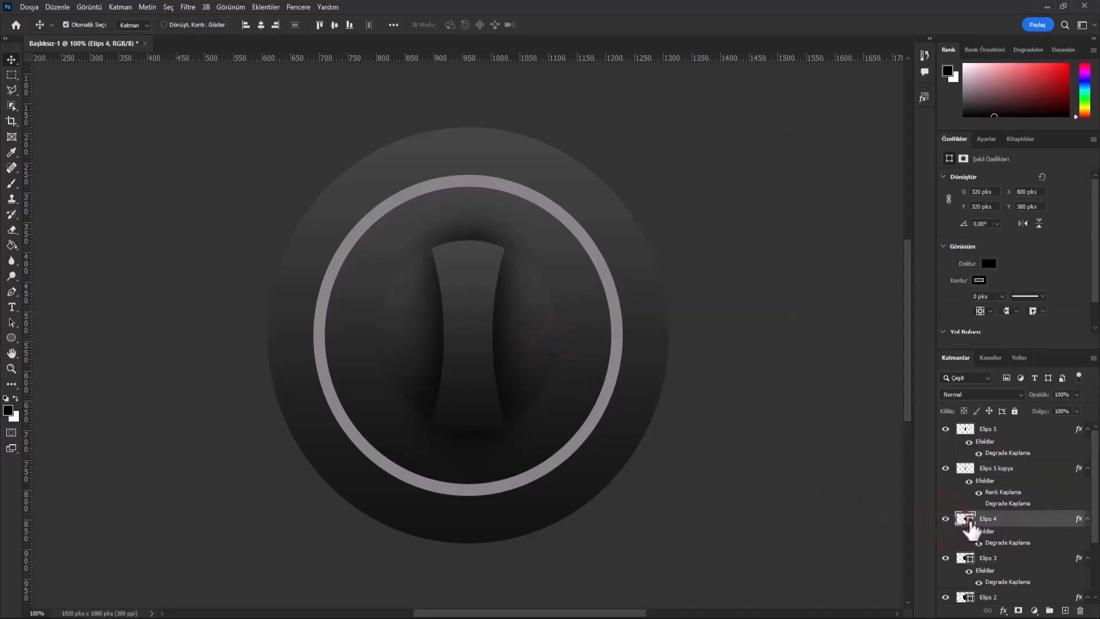
pyautogui.press('ctrl')
pyautogui.keyDown('ctrl'); pyautogui.click(967, 520); pyautogui.keyUp('ctrl')
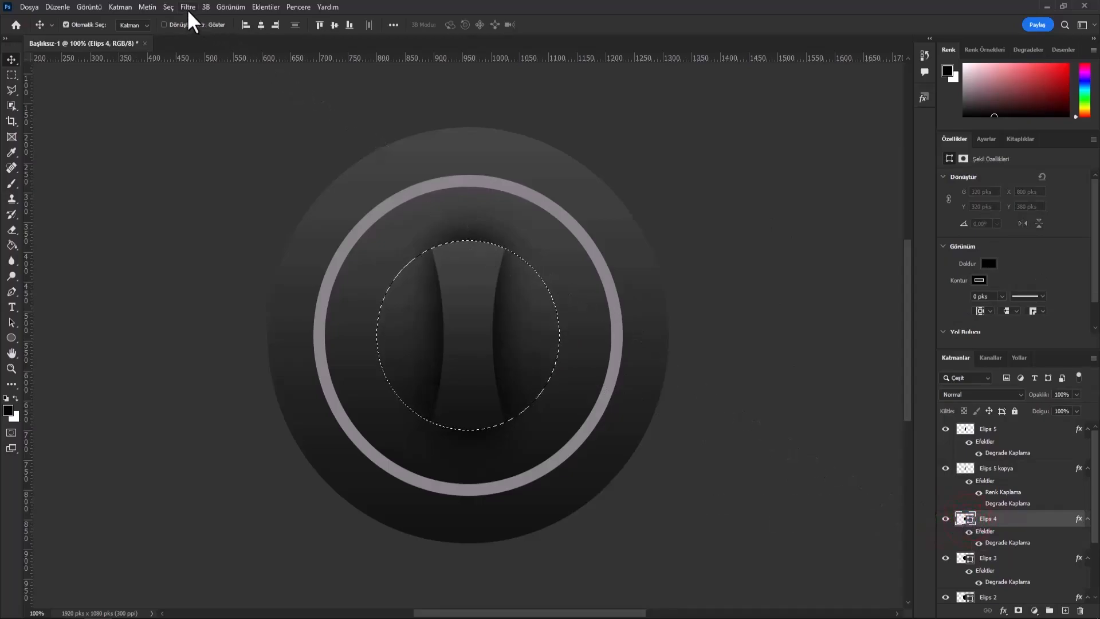
pyautogui.click(169, 7)
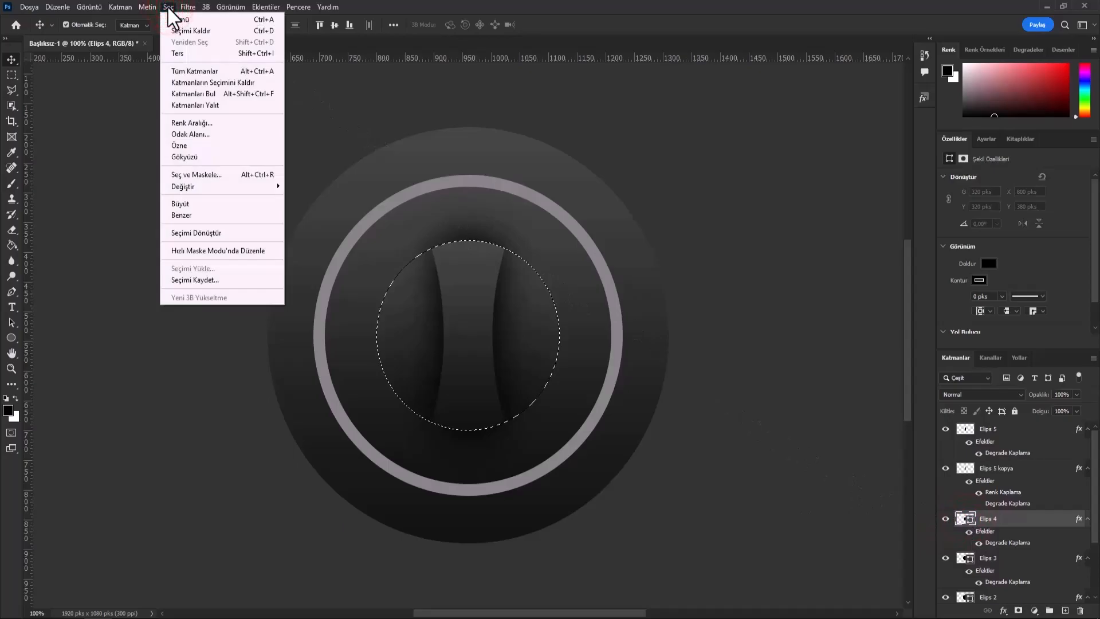
pyautogui.click(180, 55)
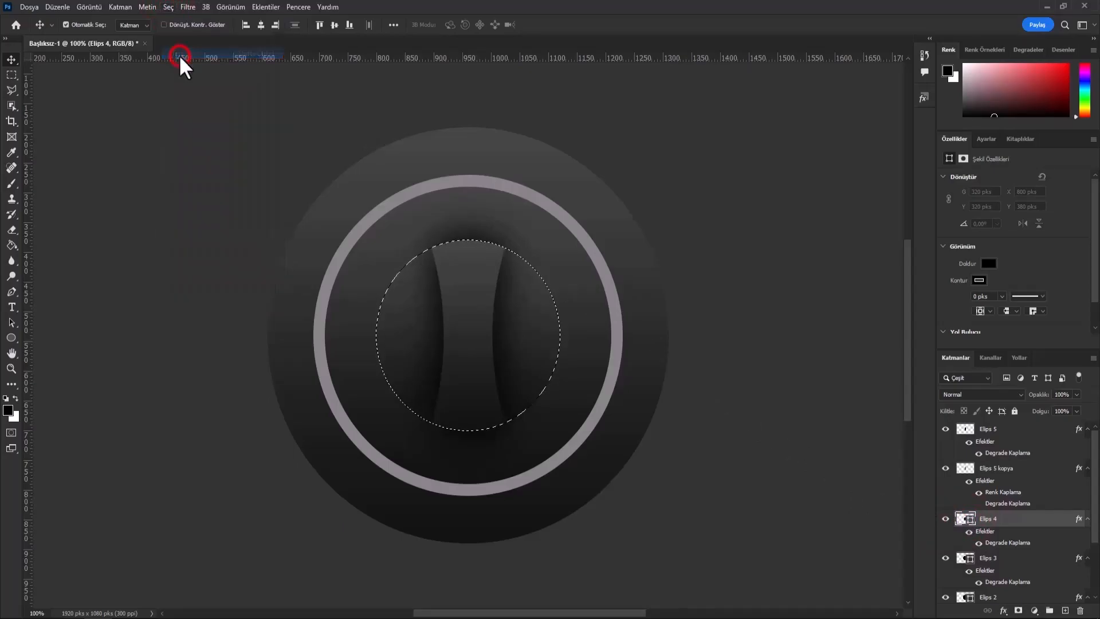
# - Switch to the Eraser, rasterize the Elips 4 shape layer and erase its area outside the circle
pyautogui.rightClick(12, 230)
pyautogui.click(31, 230)
pyautogui.rightClick(13, 230)
pyautogui.click(46, 230)
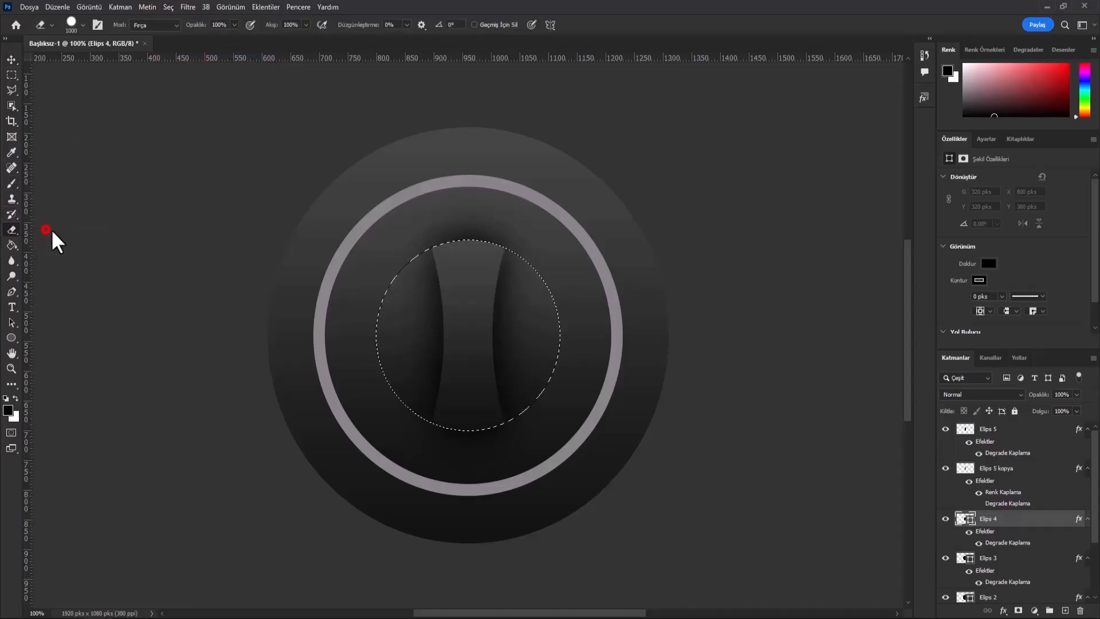
pyautogui.click(333, 303)
pyautogui.click(496, 235)
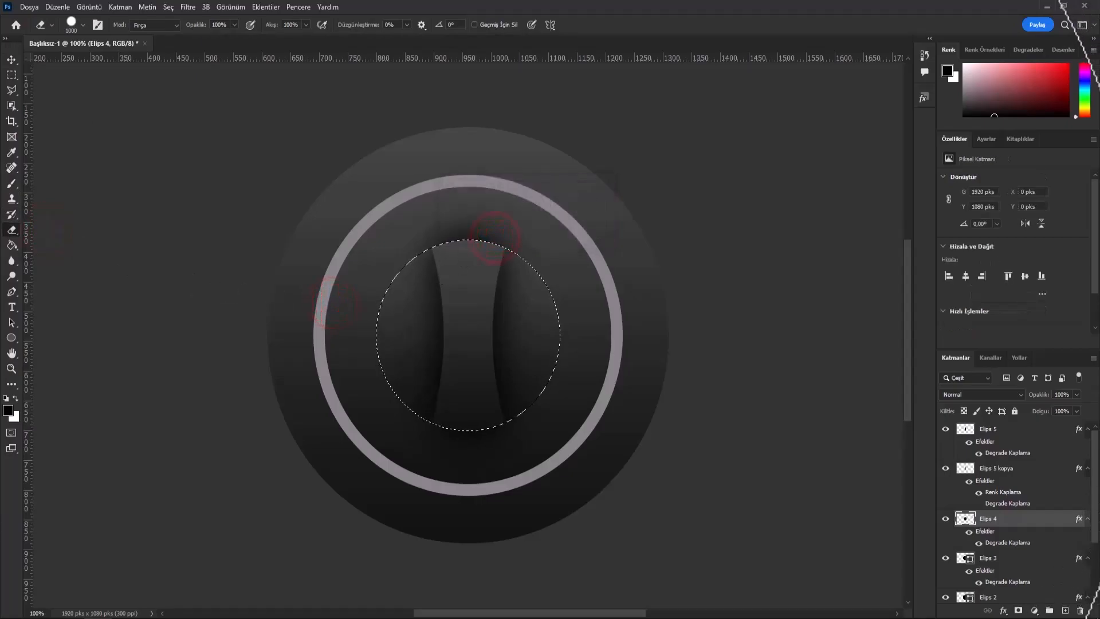
pyautogui.click(501, 334)
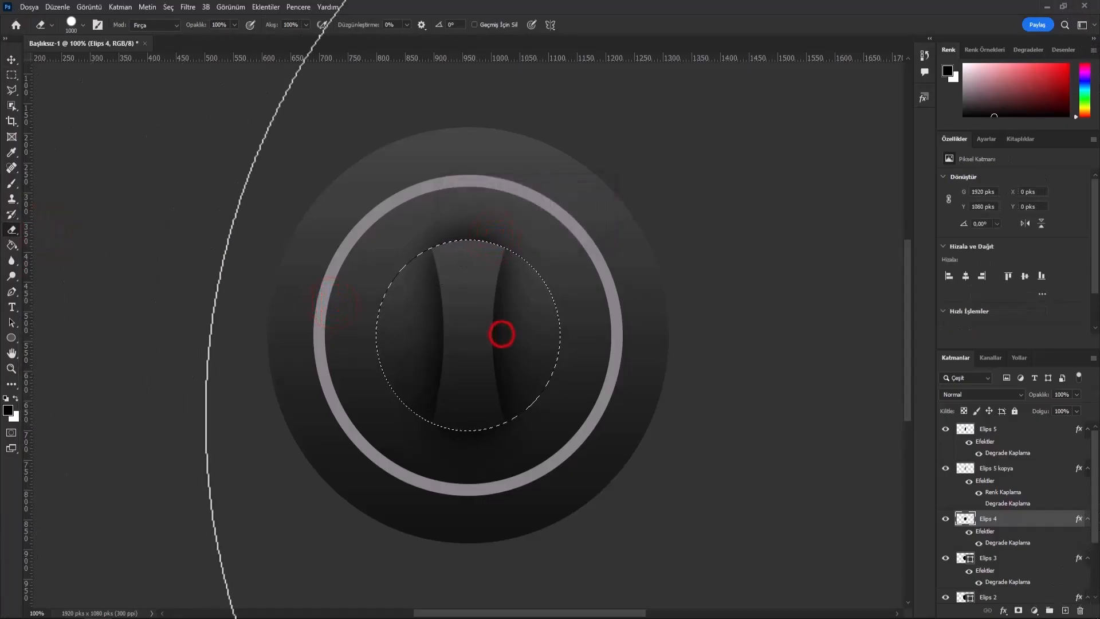
# - Erase the part of the Elips 5 kopya shadow that spills outside the inner circle, and deselect
pyautogui.click(1016, 468)
pyautogui.click(504, 322)
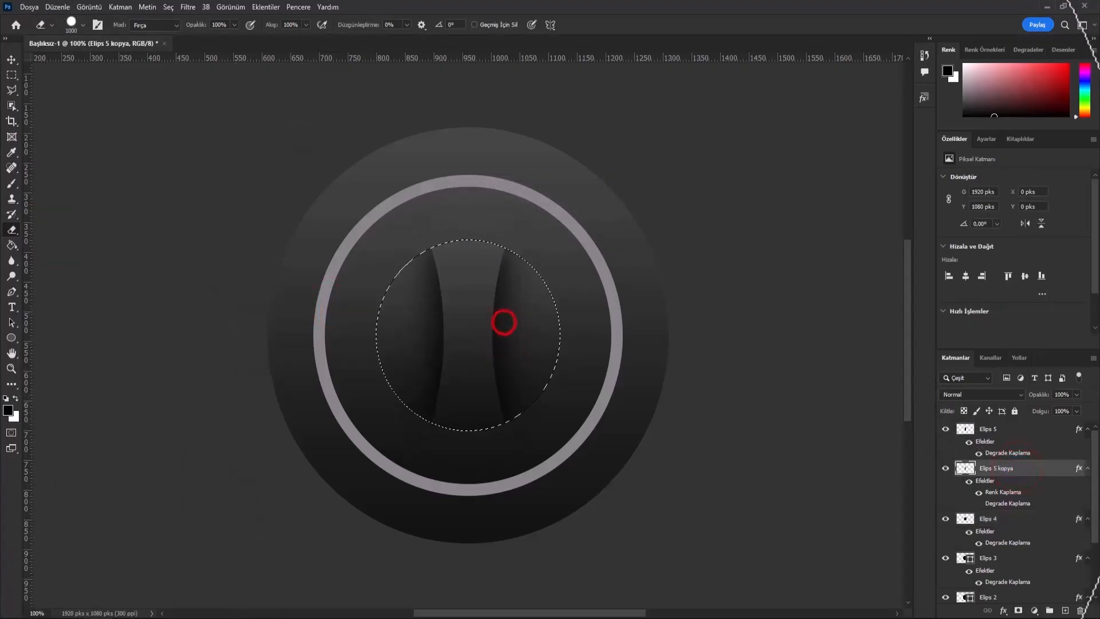
pyautogui.click(167, 7)
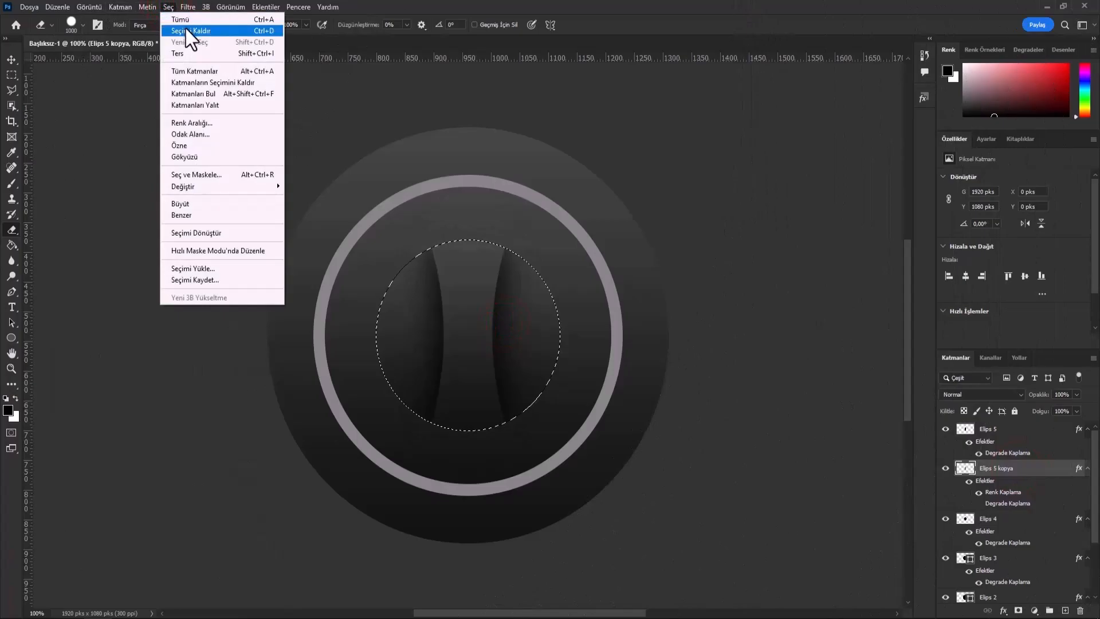
pyautogui.click(186, 31)
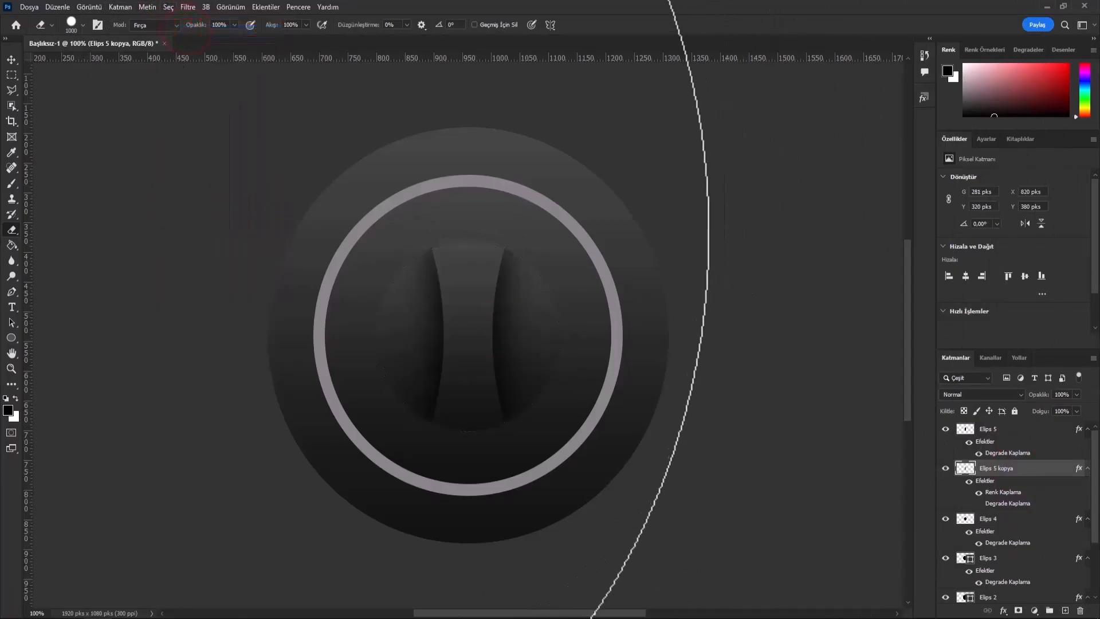
# - Create a black 320 × 320 px ellipse drawn from its center with the Ellipse tool
pyautogui.click(11, 337)
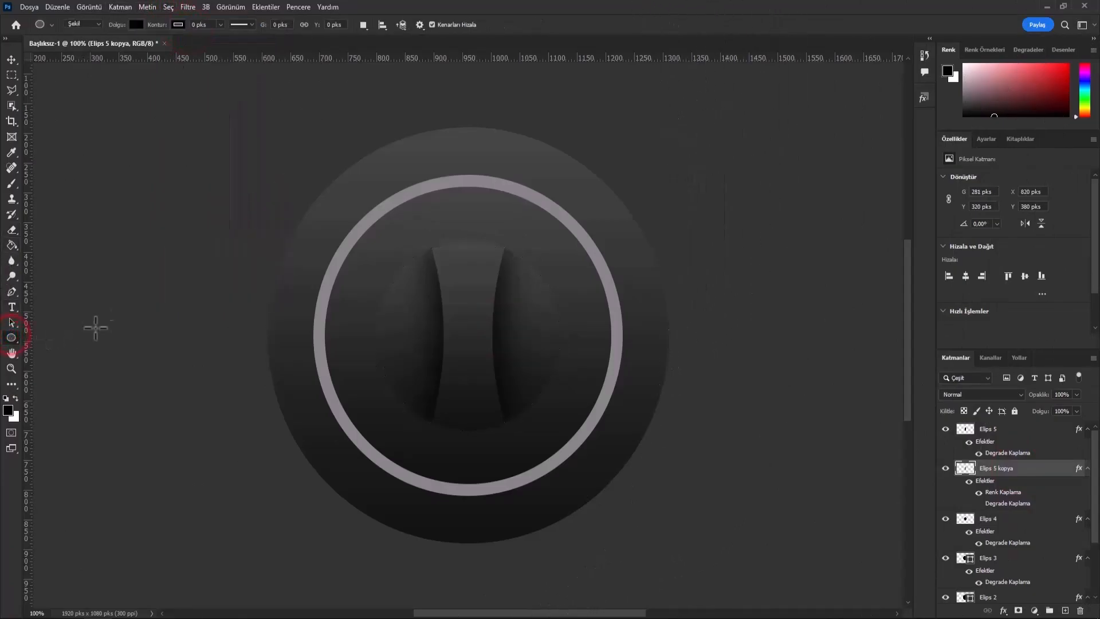
pyautogui.click(413, 294)
pyautogui.write('32')
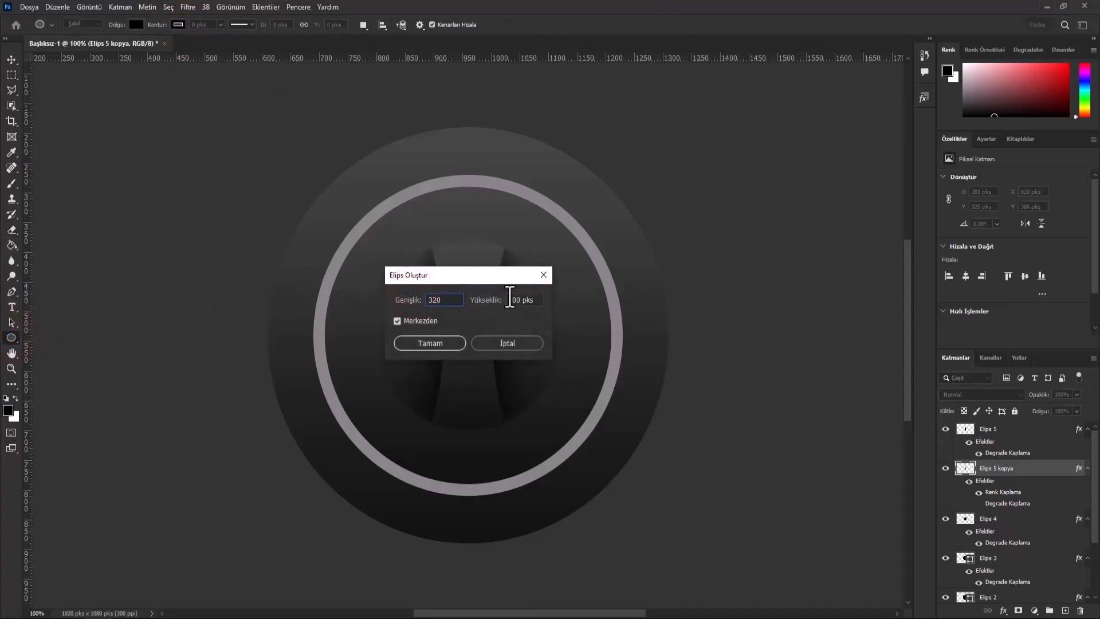
pyautogui.write('0')
pyautogui.click(527, 299)
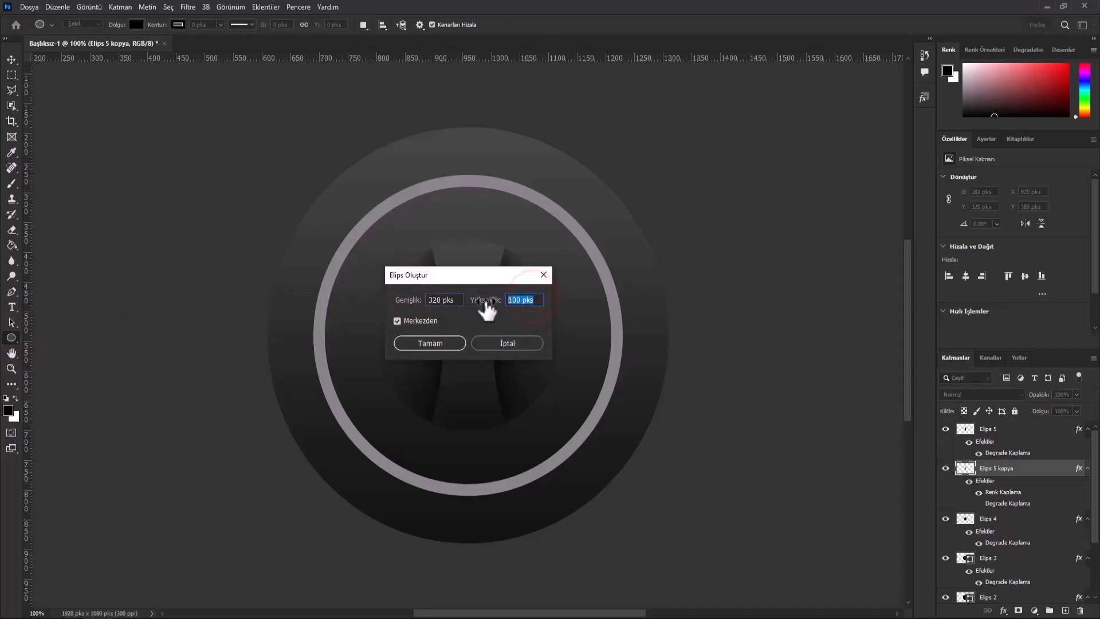
pyautogui.write('320')
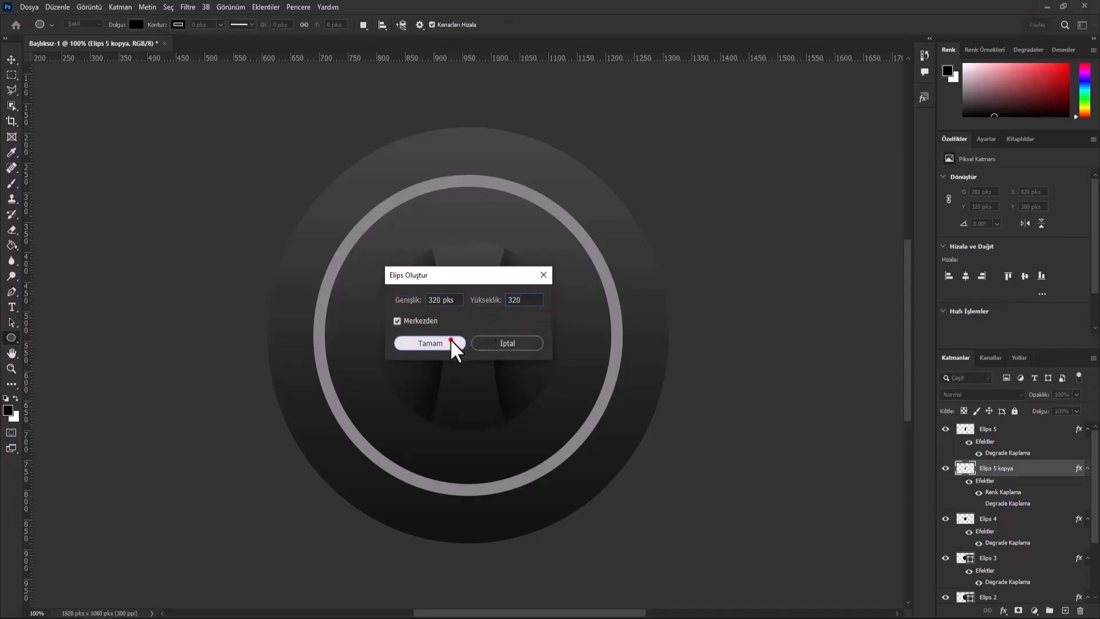
pyautogui.click(451, 339)
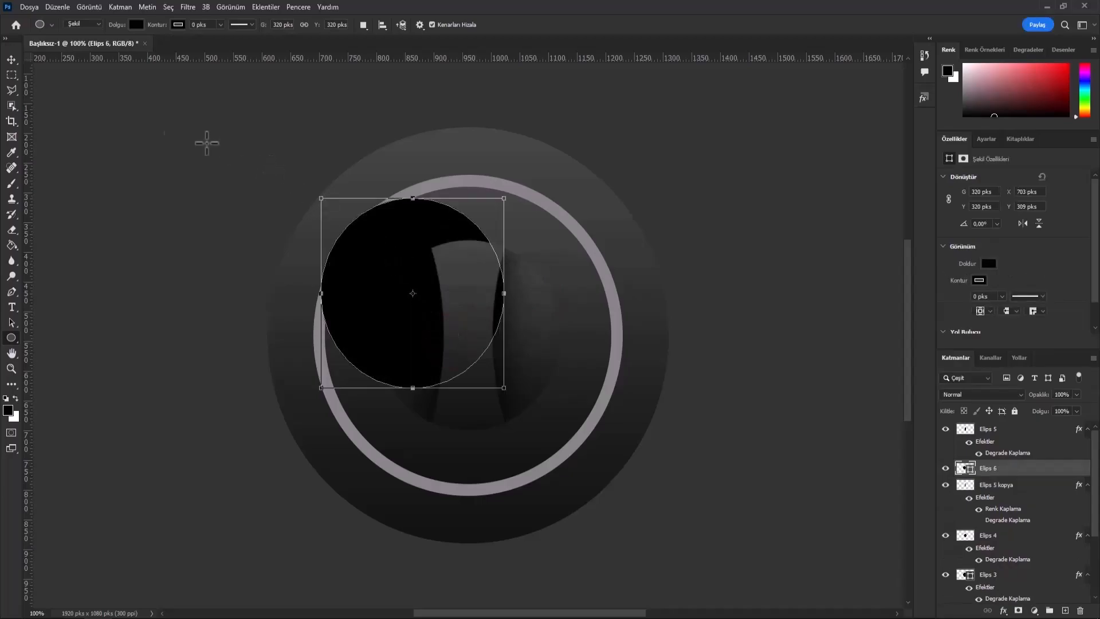
# - Center the 320 px circle vertically and horizontally so it sits concentric with the knob
pyautogui.click(12, 60)
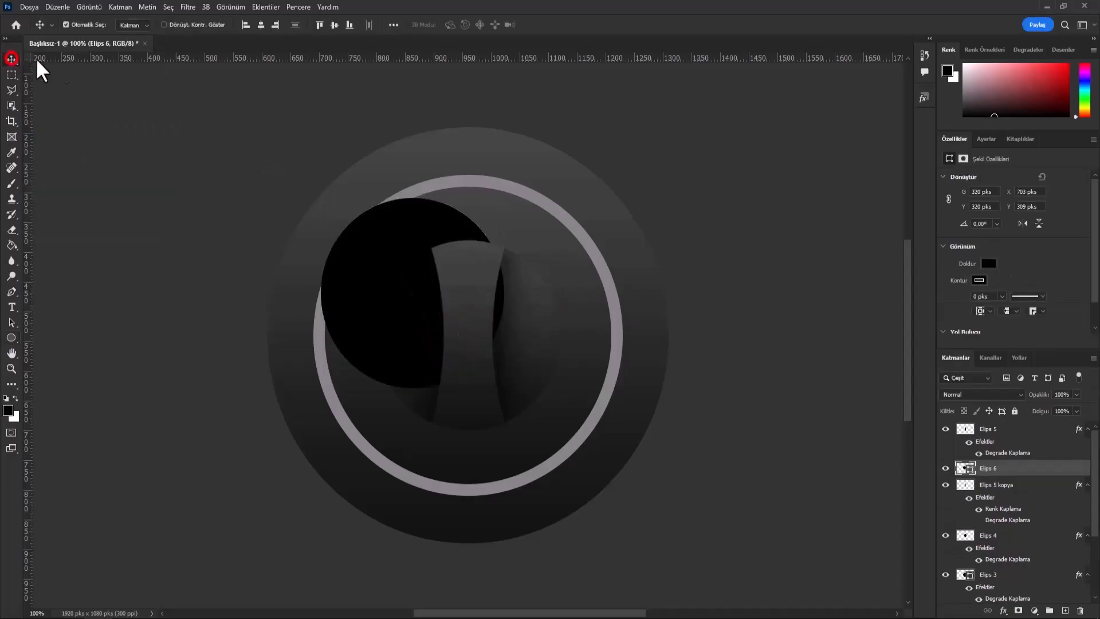
pyautogui.click(334, 25)
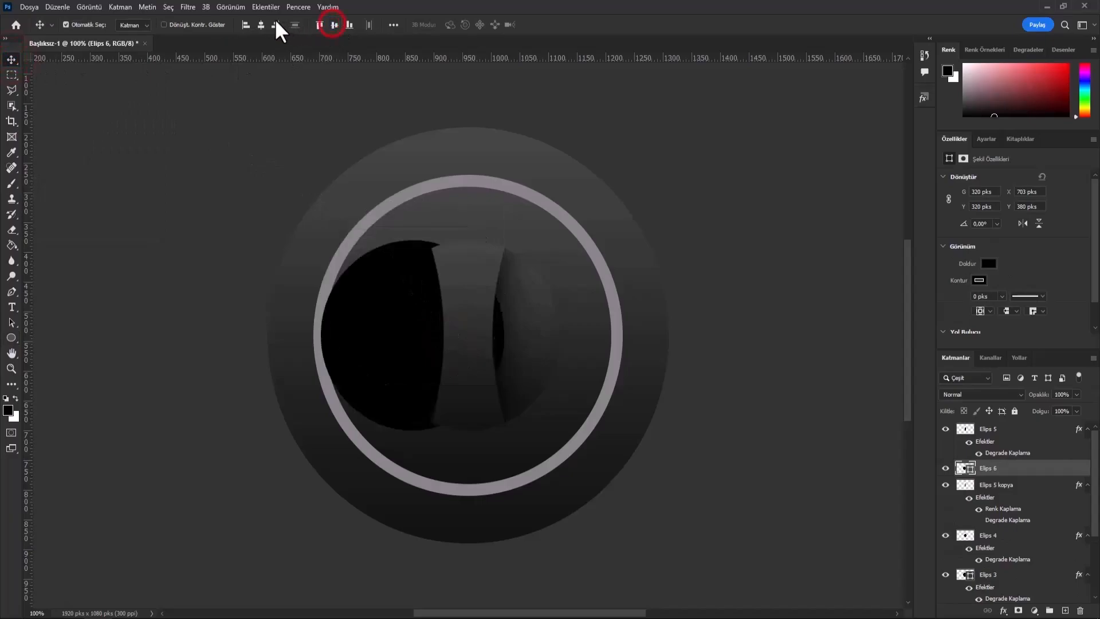
pyautogui.click(261, 25)
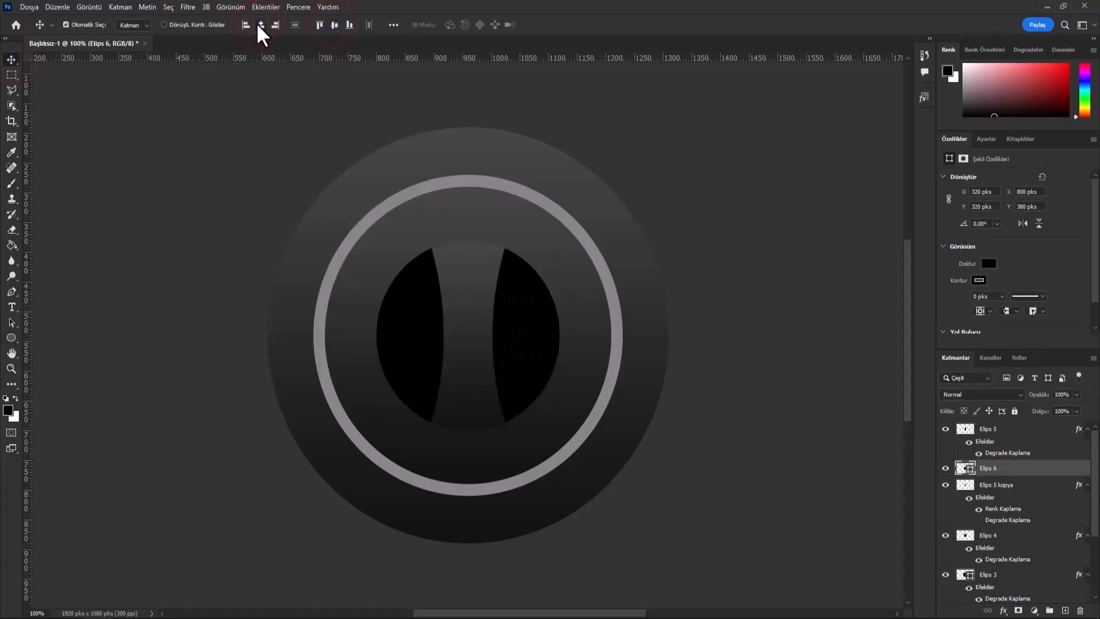
# - Turn the 320 px circle into an unfilled ring with a 12.87 px black stroke and move its layer above Elips 5
pyautogui.click(11, 338)
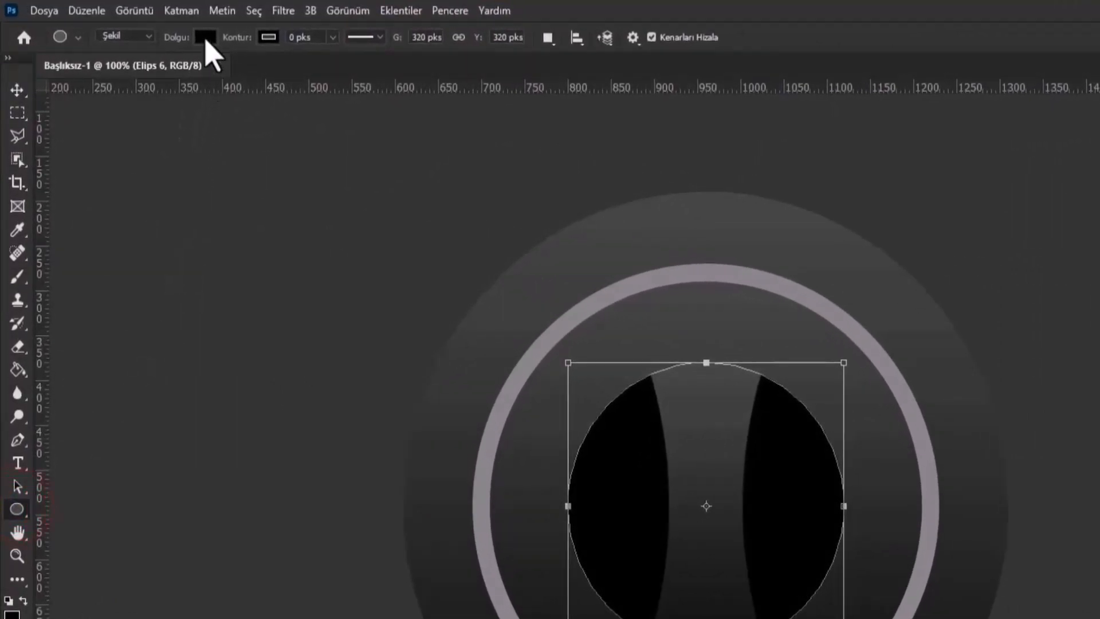
pyautogui.click(206, 38)
pyautogui.click(104, 71)
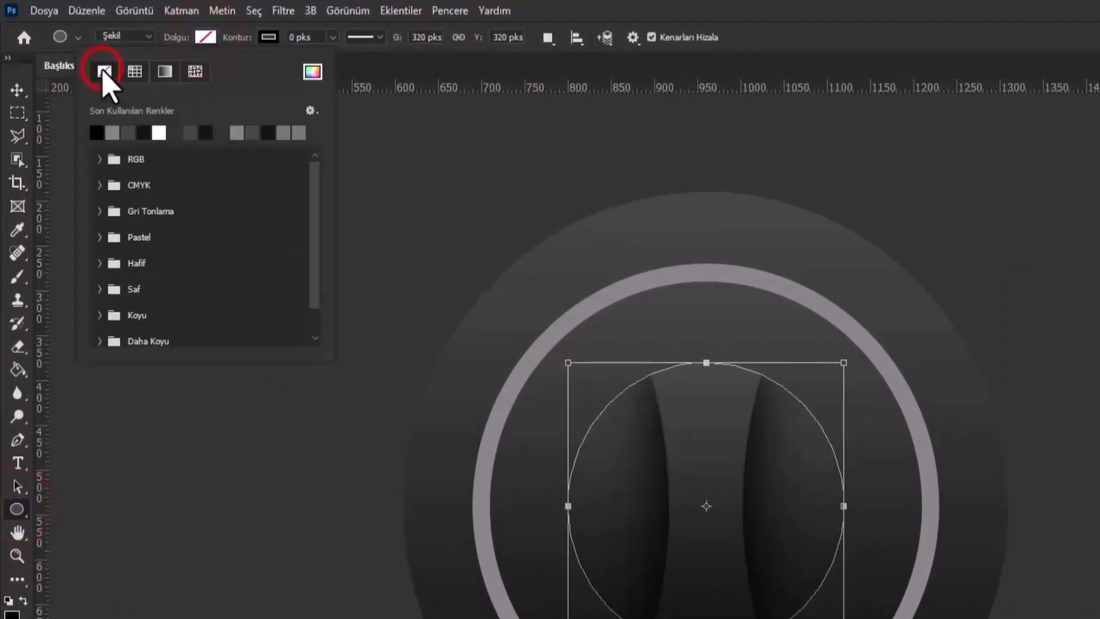
pyautogui.click(269, 37)
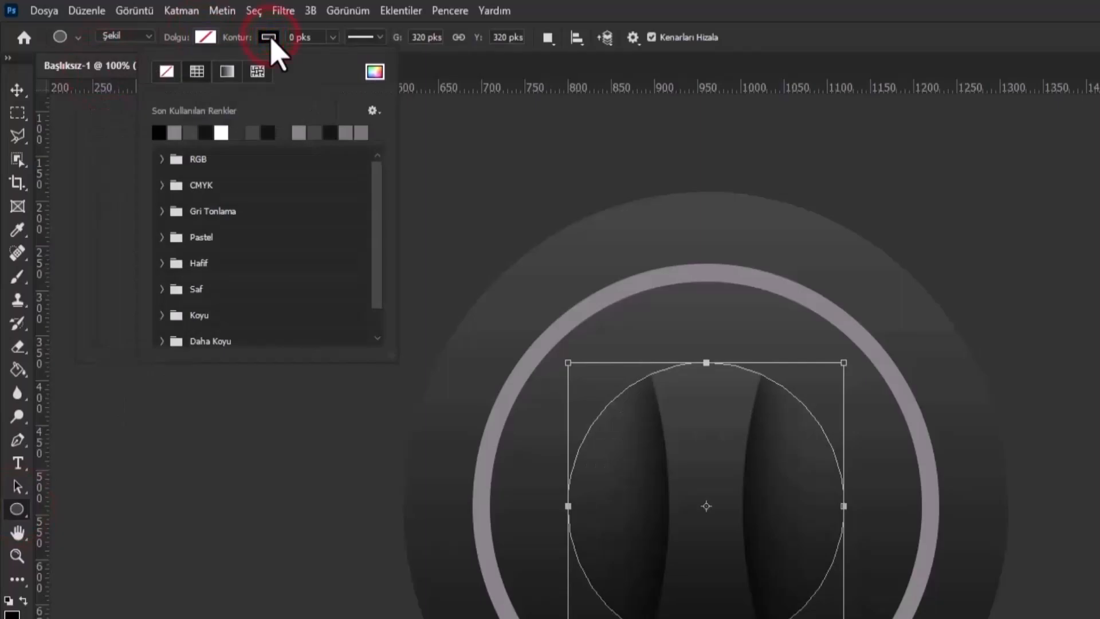
pyautogui.click(331, 37)
pyautogui.moveTo(334, 59); pyautogui.dragTo(349, 58)
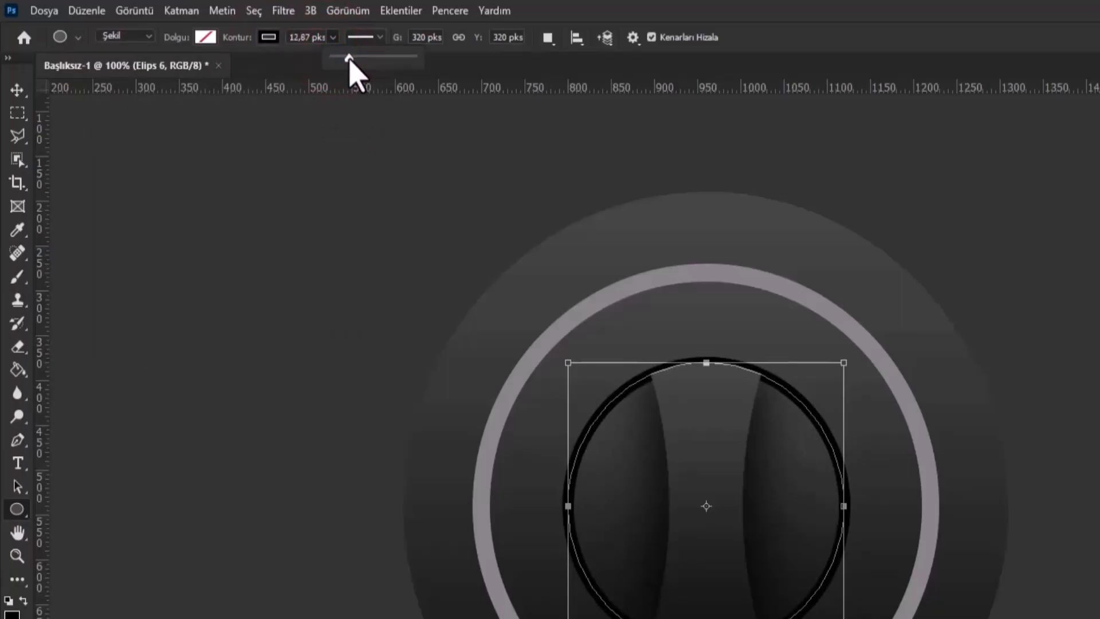
pyautogui.click(16, 88)
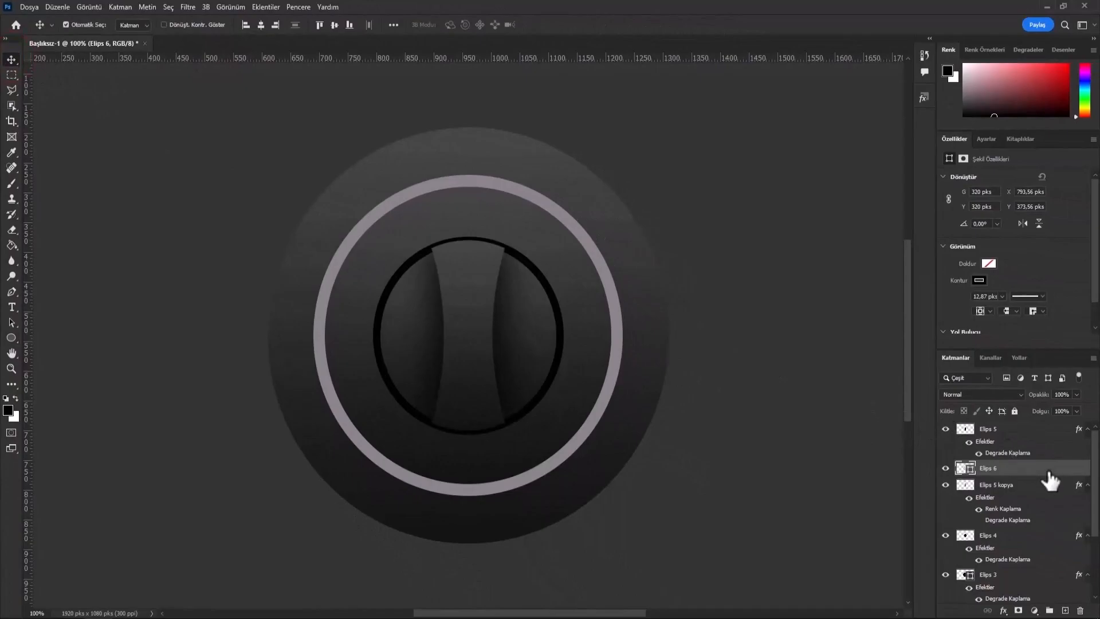
pyautogui.moveTo(1044, 469); pyautogui.dragTo(1042, 427)
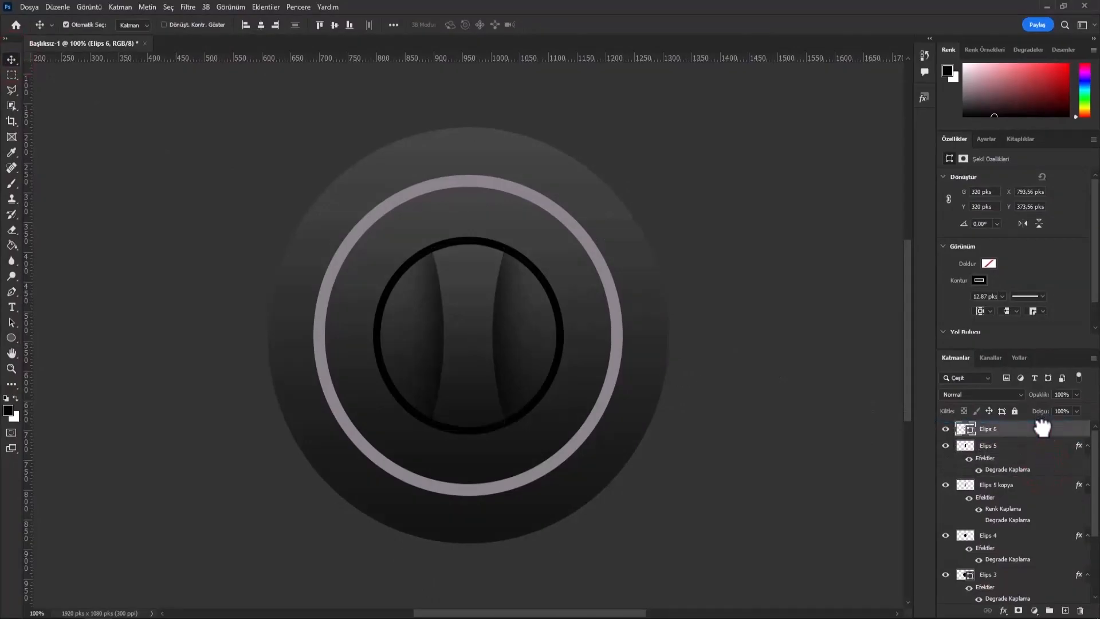
# - Give the Elips 6 ring a color overlay sampled from the outer grey ring (#848383) and an 18 px Inner Bevel at 100% depth
pyautogui.rightClick(1043, 425)
pyautogui.click(949, 115)
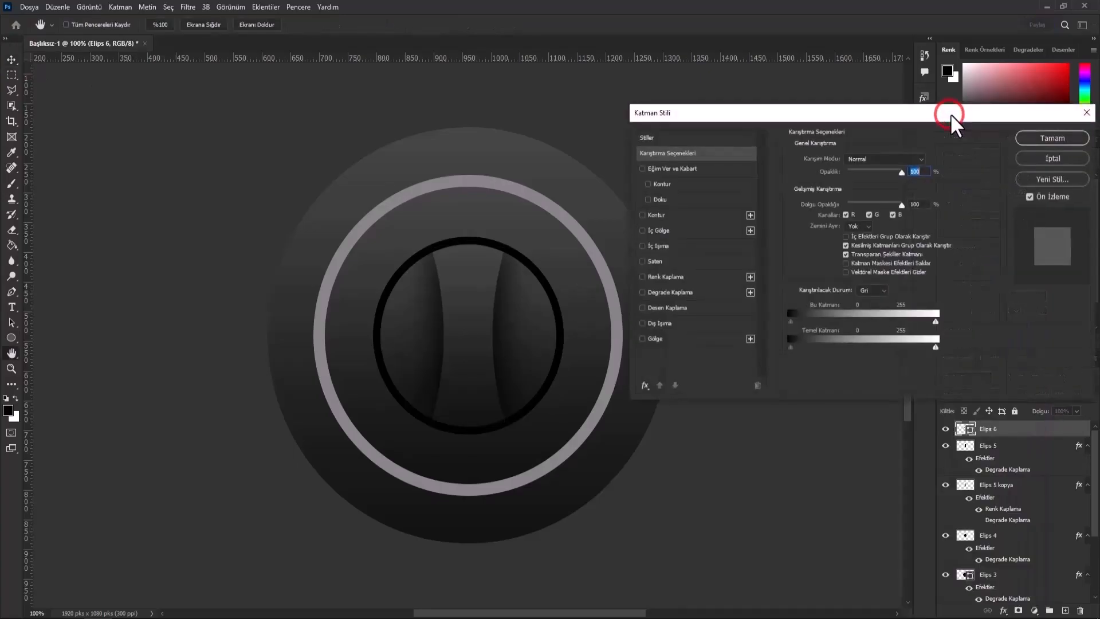
pyautogui.click(713, 278)
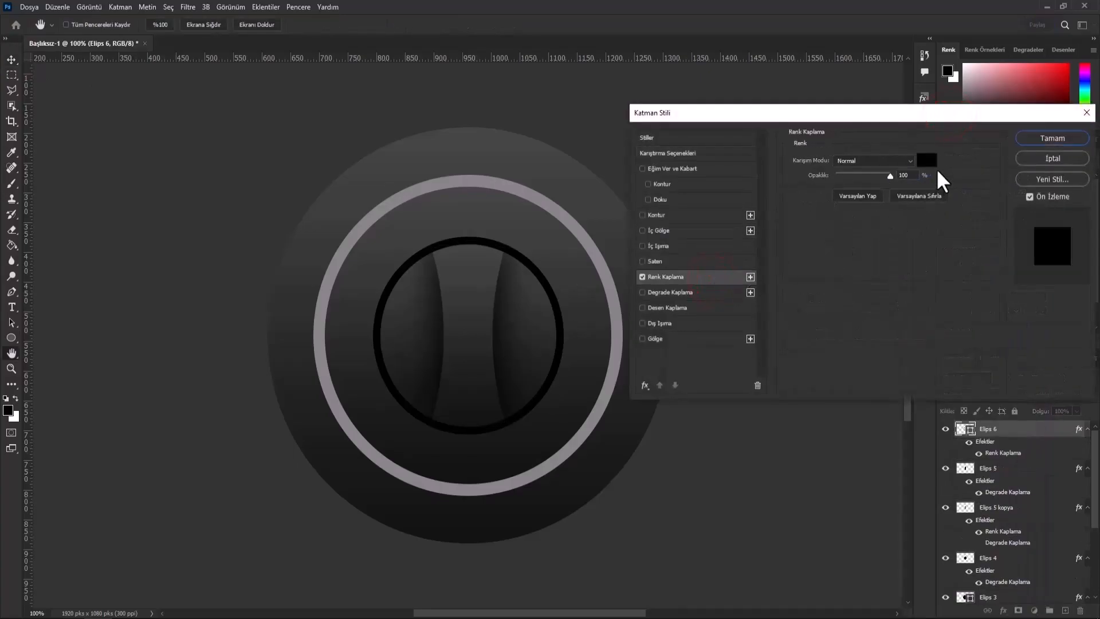
pyautogui.click(927, 162)
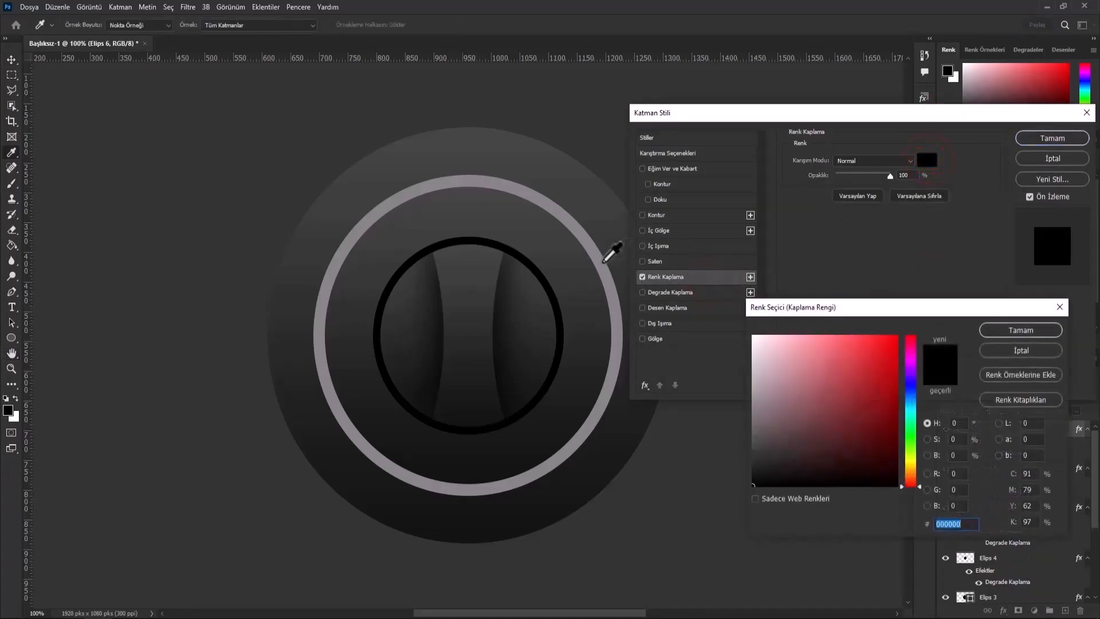
pyautogui.click(600, 263)
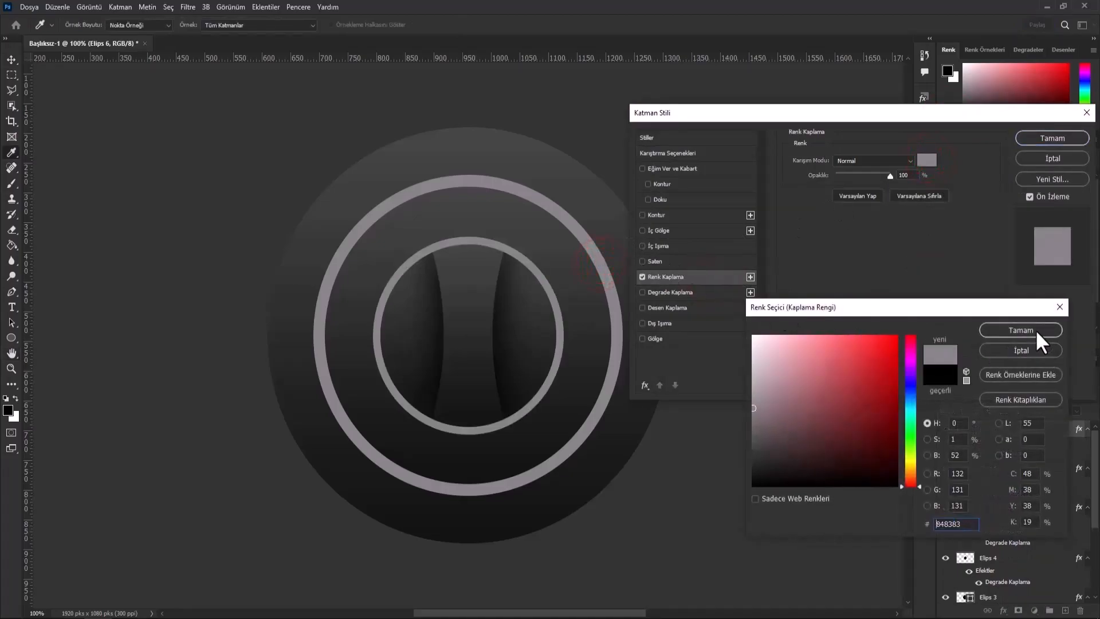
pyautogui.click(1037, 331)
pyautogui.click(721, 168)
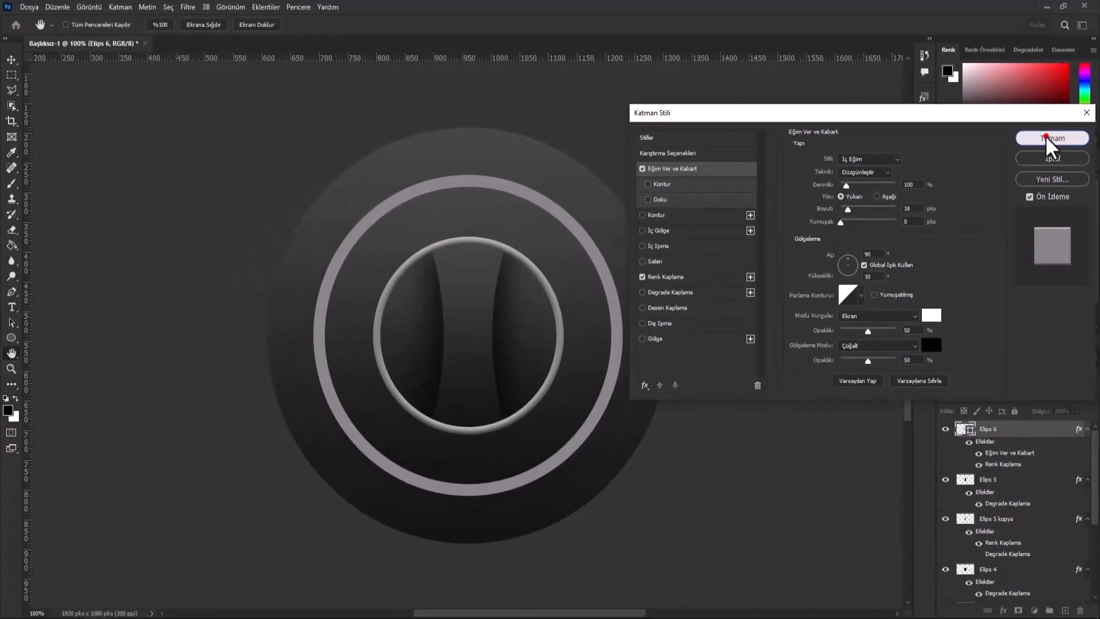
pyautogui.click(1039, 175)
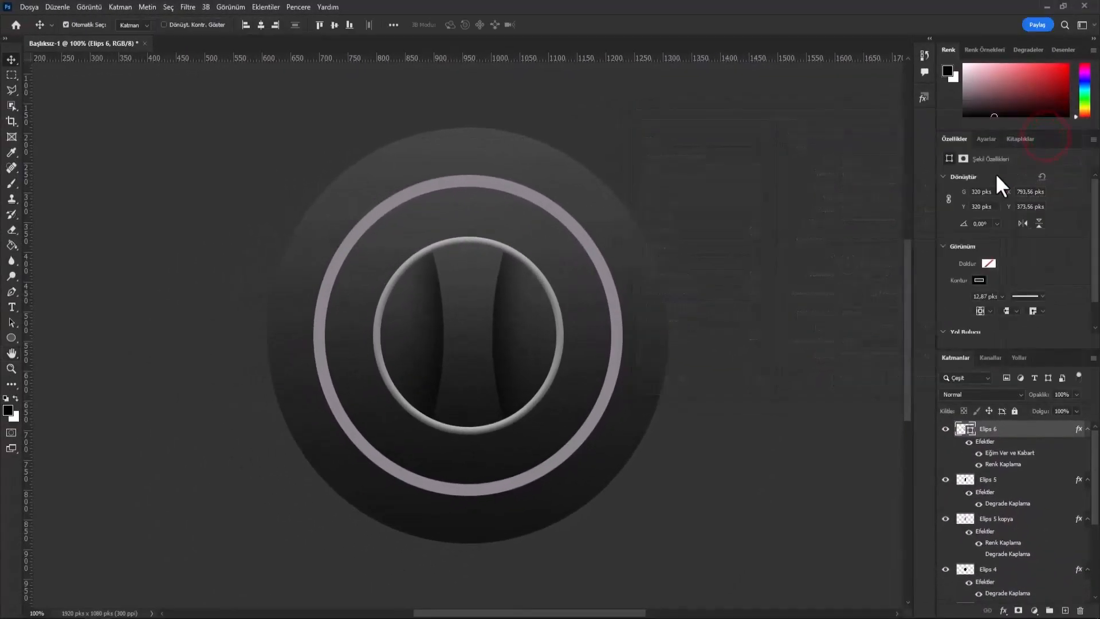
# - Add a black Pin Light drop shadow to Elips 3 with 100% opacity, 120° angle, distance 0, spread 44% and size 32 px
pyautogui.click(592, 285)
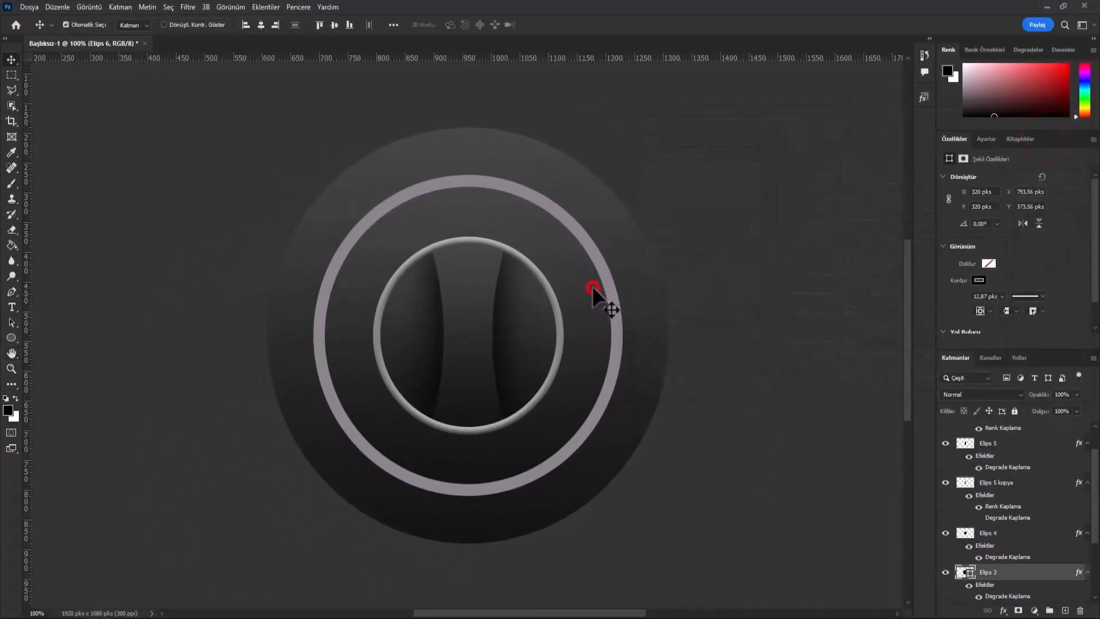
pyautogui.click(946, 572)
pyautogui.click(946, 571)
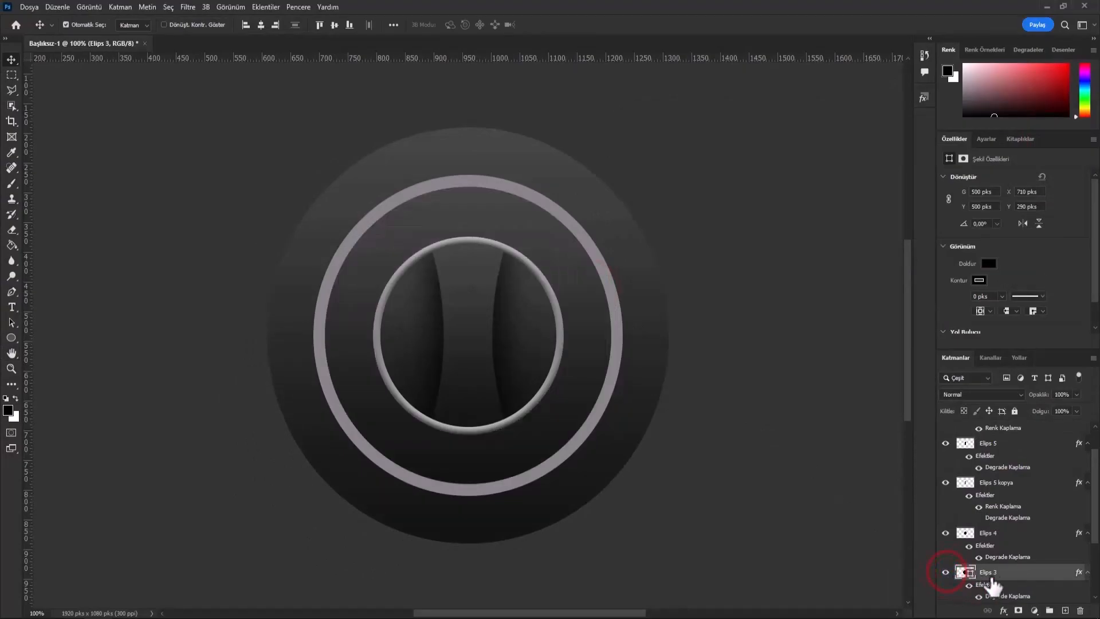
pyautogui.rightClick(1028, 584)
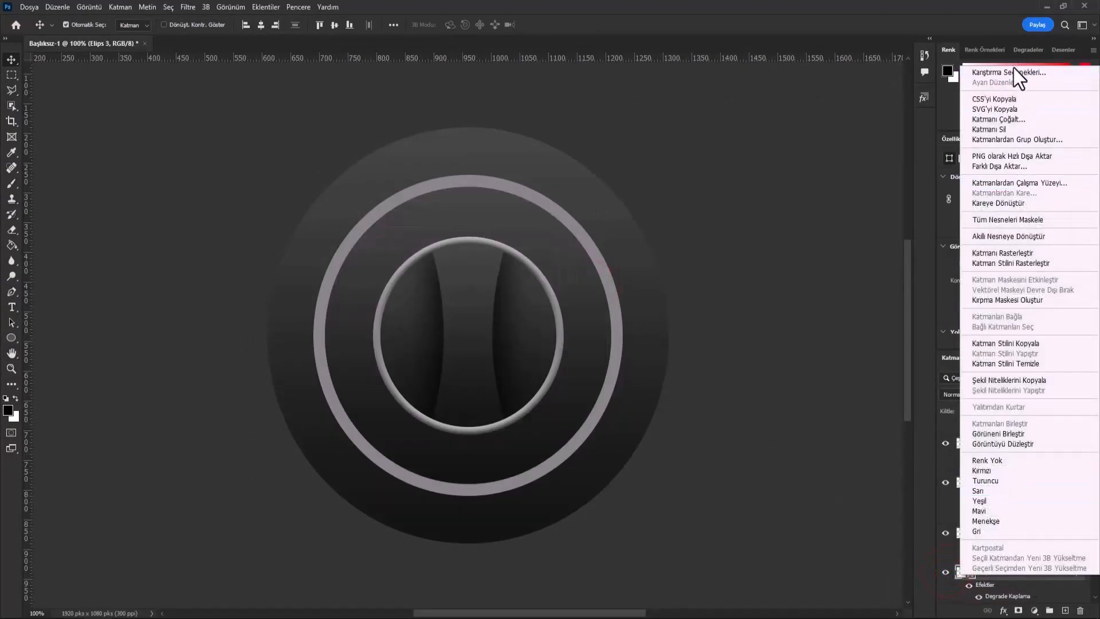
pyautogui.click(1011, 73)
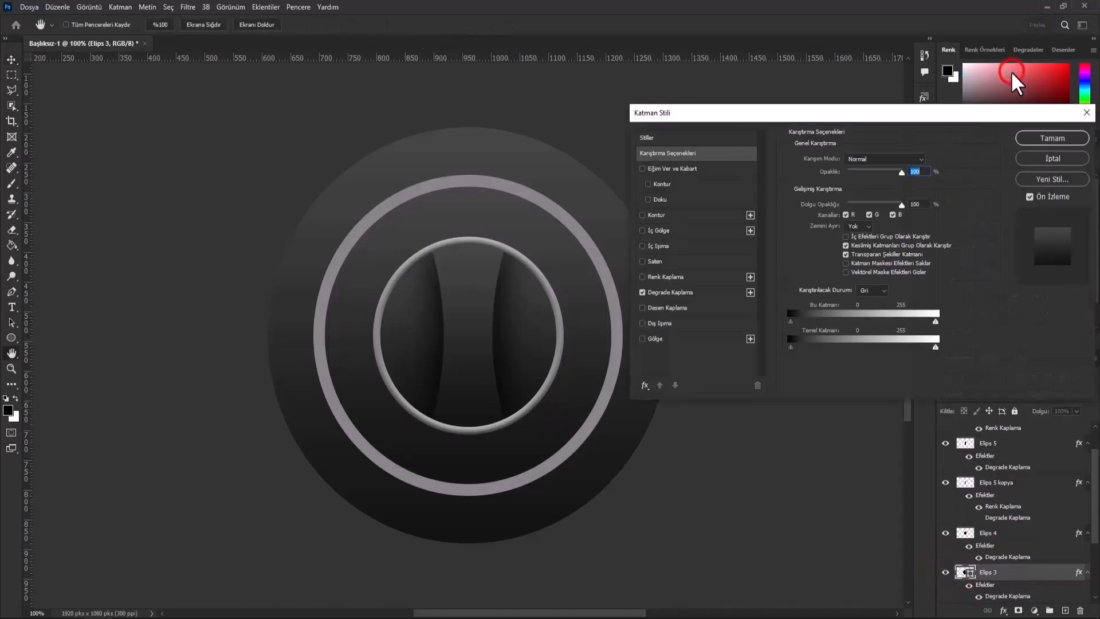
pyautogui.click(703, 341)
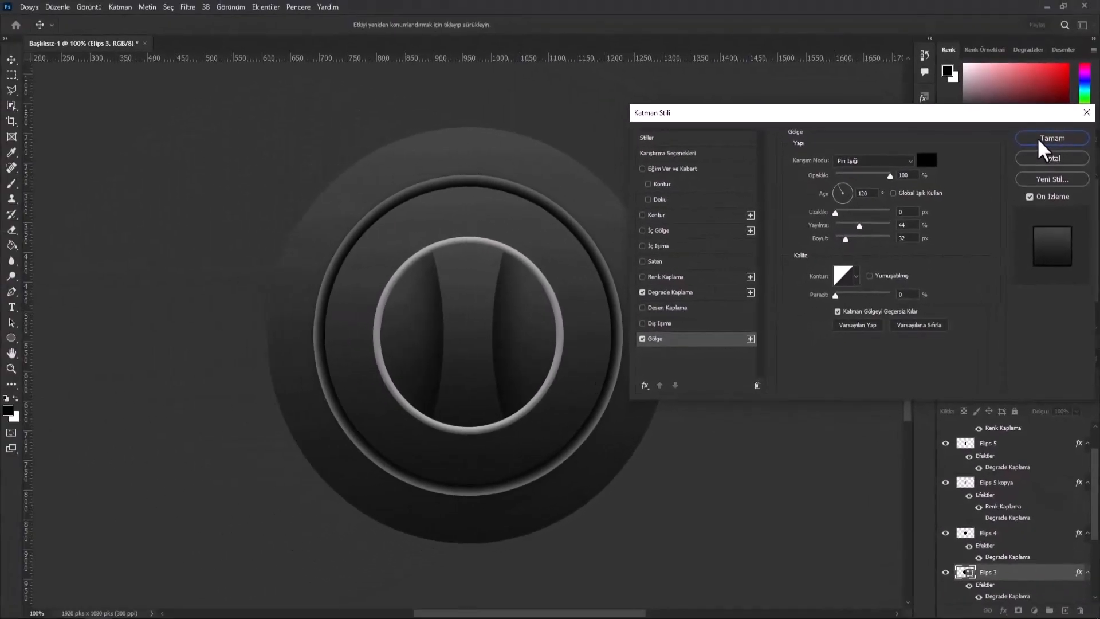
pyautogui.click(1014, 76)
# - Create a black 650 × 650 px ellipse directly above the Elips 3 layer
pyautogui.click(12, 338)
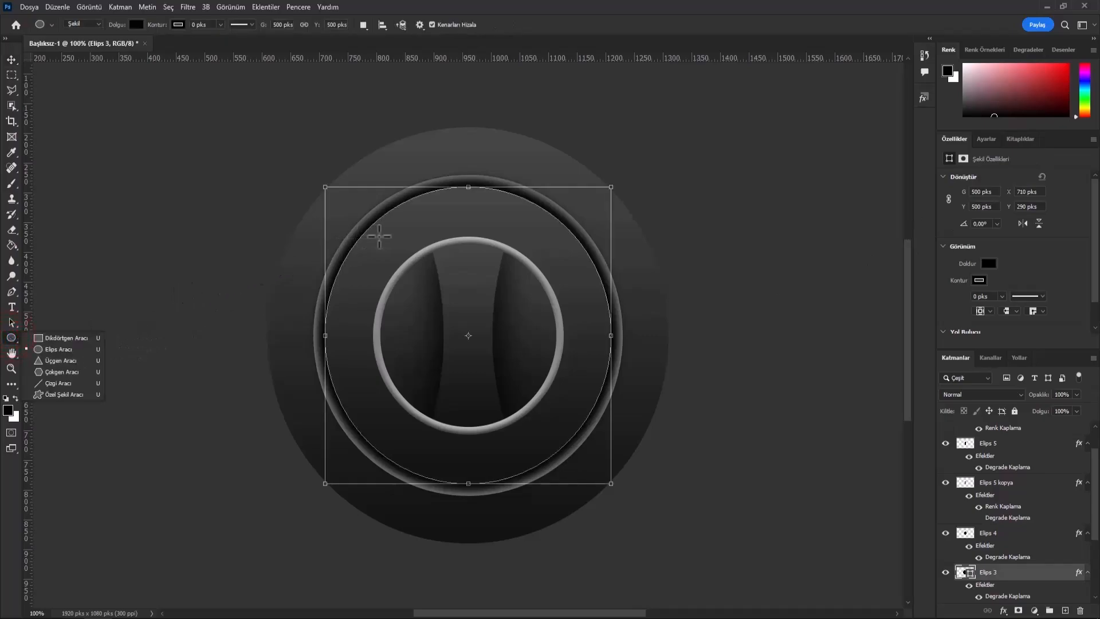
pyautogui.click(359, 250)
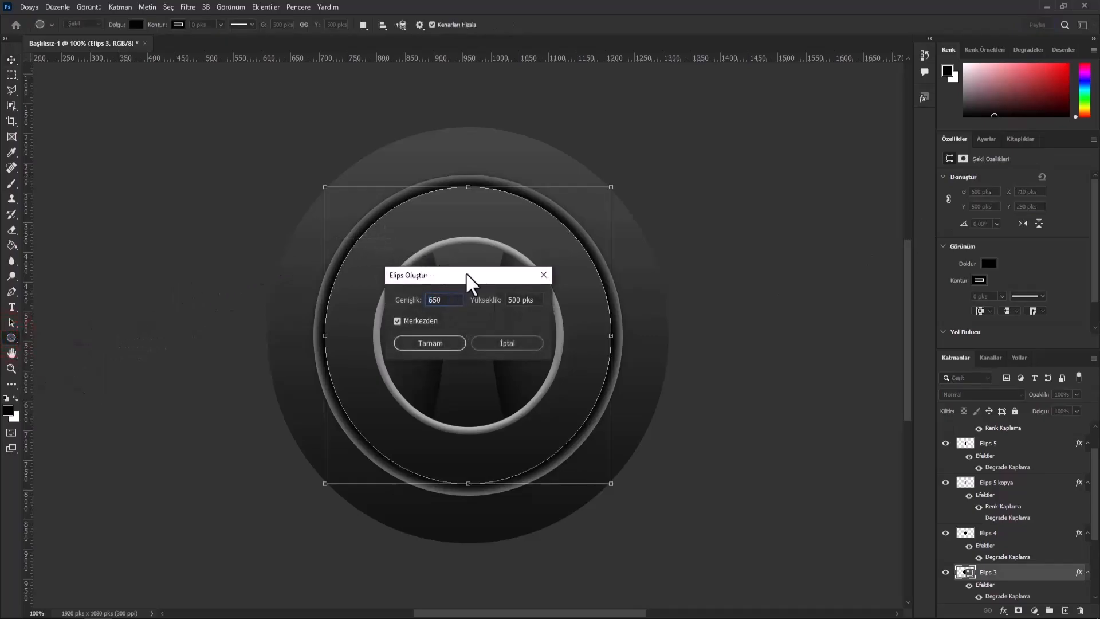
pyautogui.doubleClick(534, 300)
pyautogui.write('650')
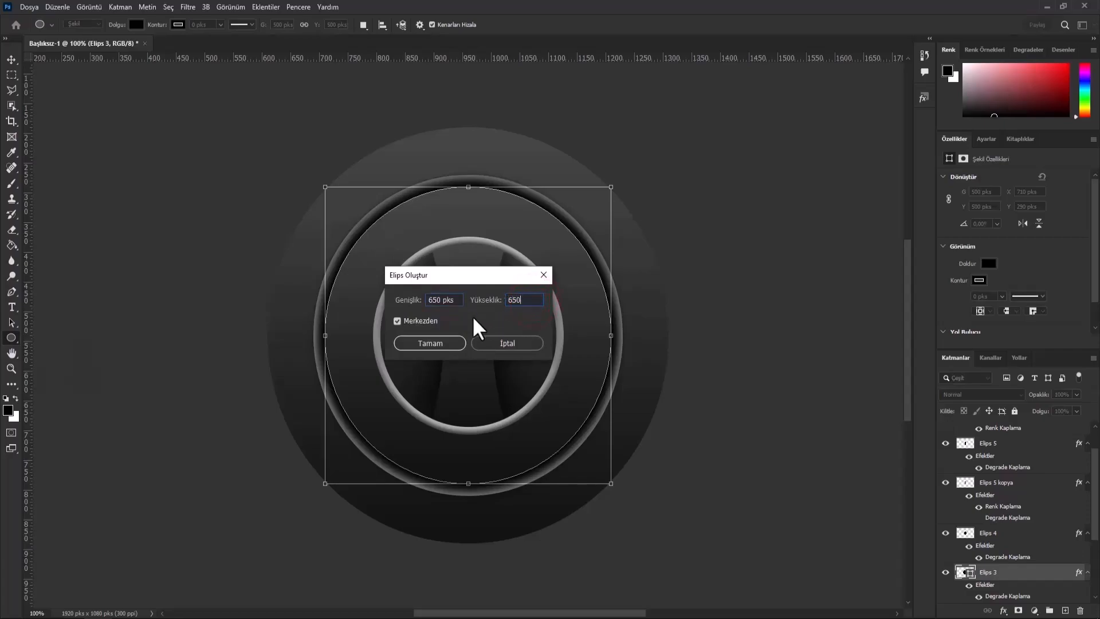
pyautogui.click(446, 343)
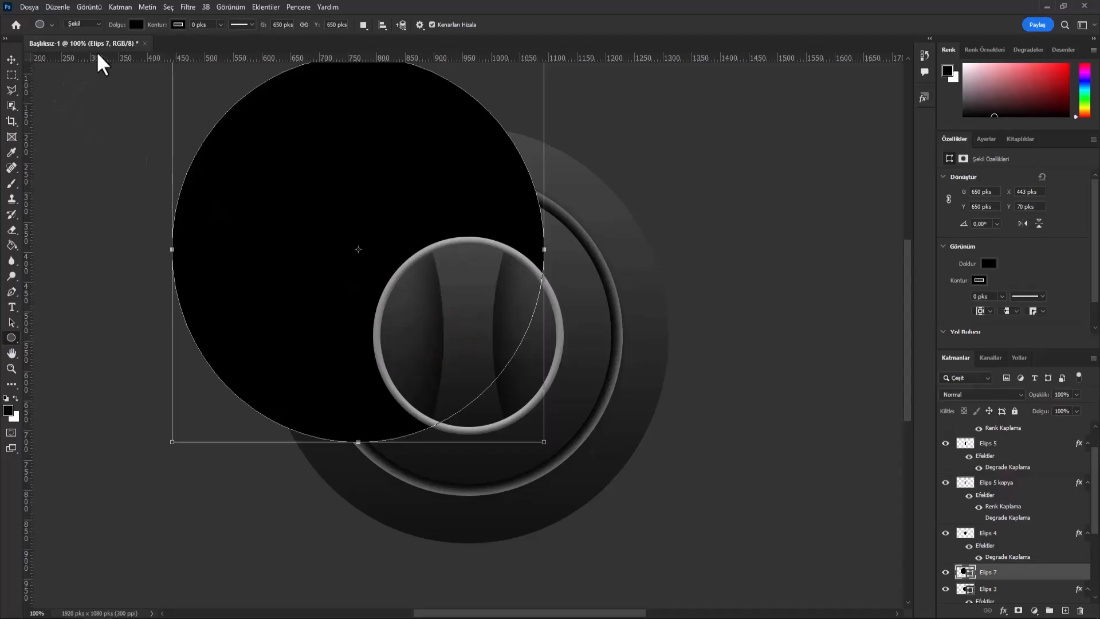
# - Align the 650 px circle to the canvas center vertically and horizontally
pyautogui.click(12, 59)
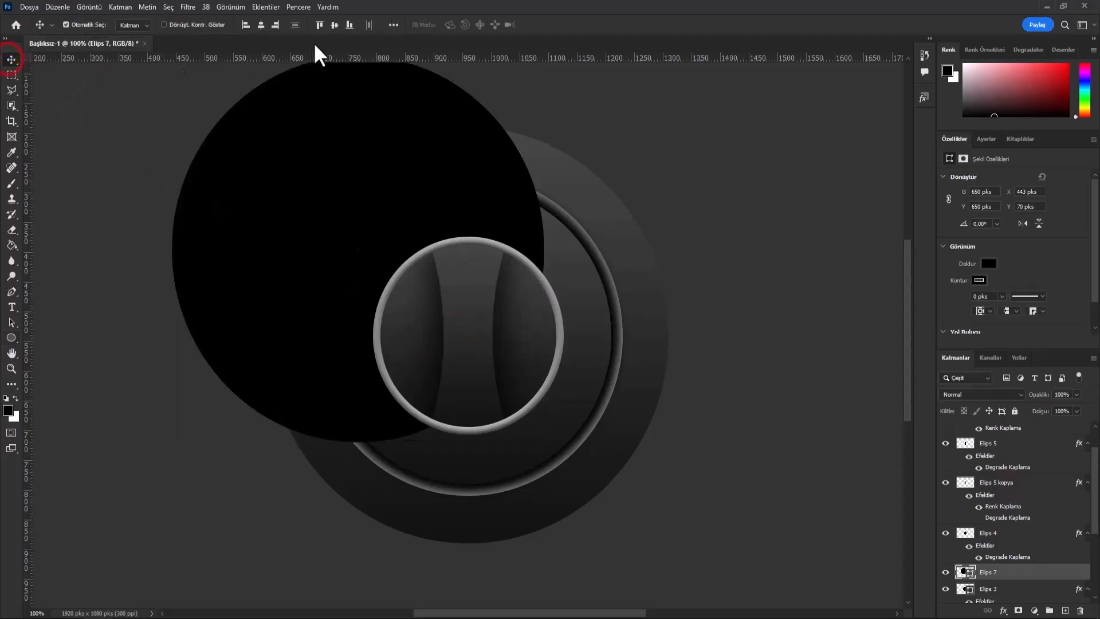
pyautogui.click(334, 25)
pyautogui.click(261, 25)
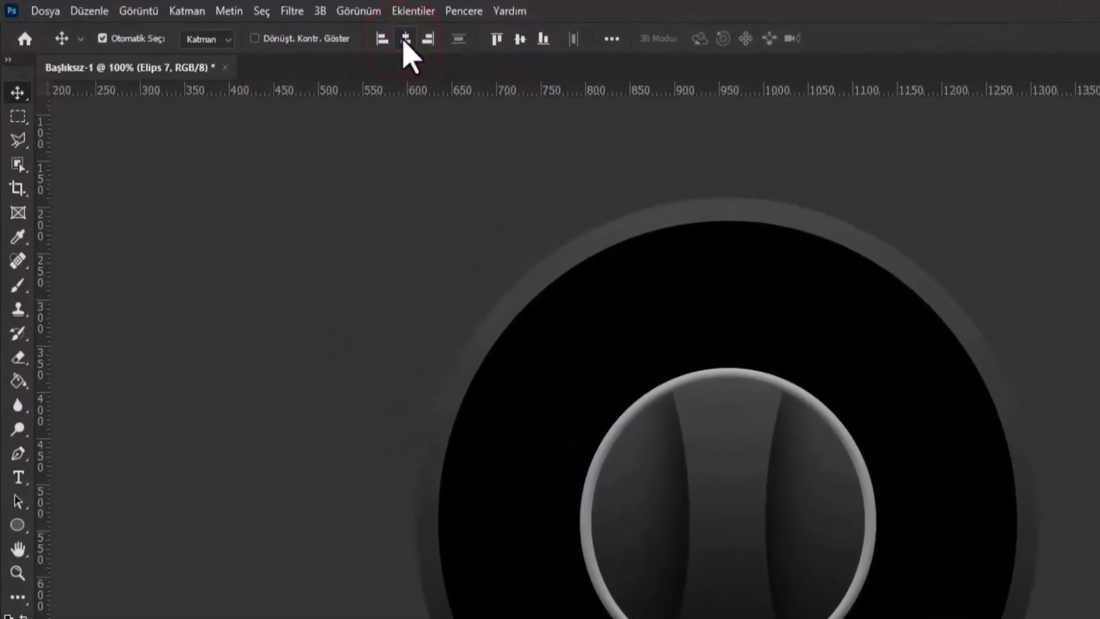
# - Remove the fill of the 650 px circle and give it a 45.62 px black stroke
pyautogui.click(16, 523)
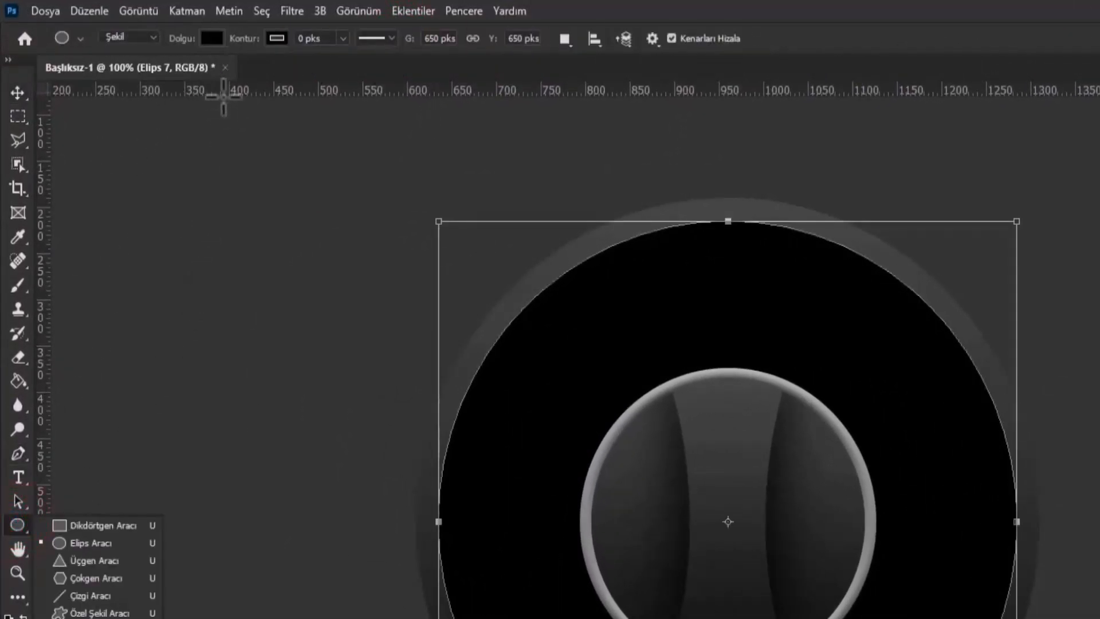
pyautogui.click(209, 38)
pyautogui.click(106, 74)
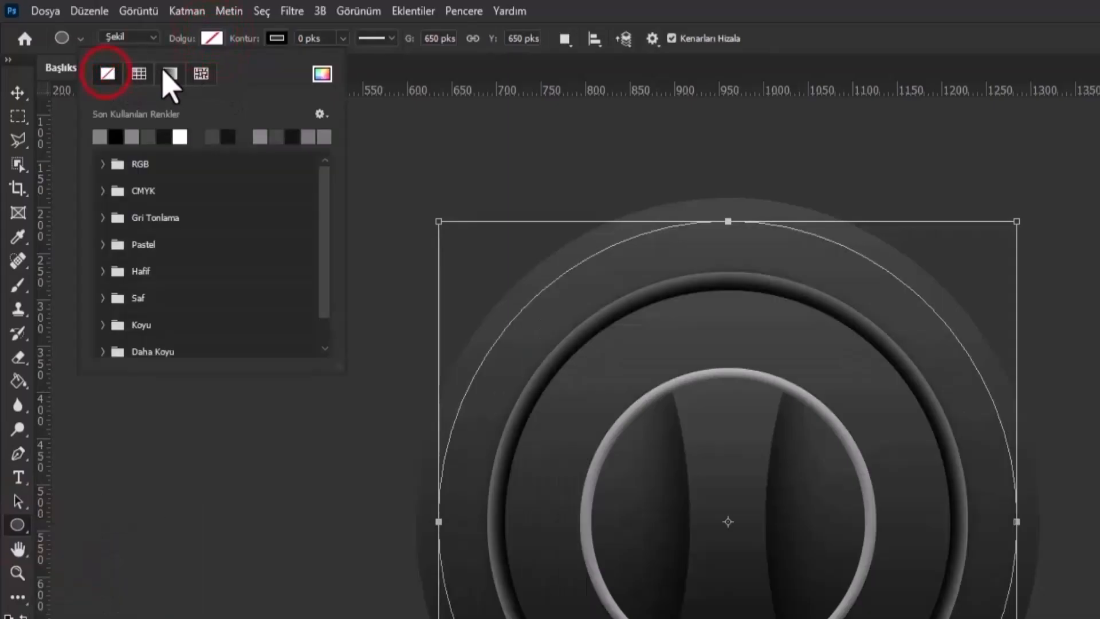
pyautogui.click(343, 37)
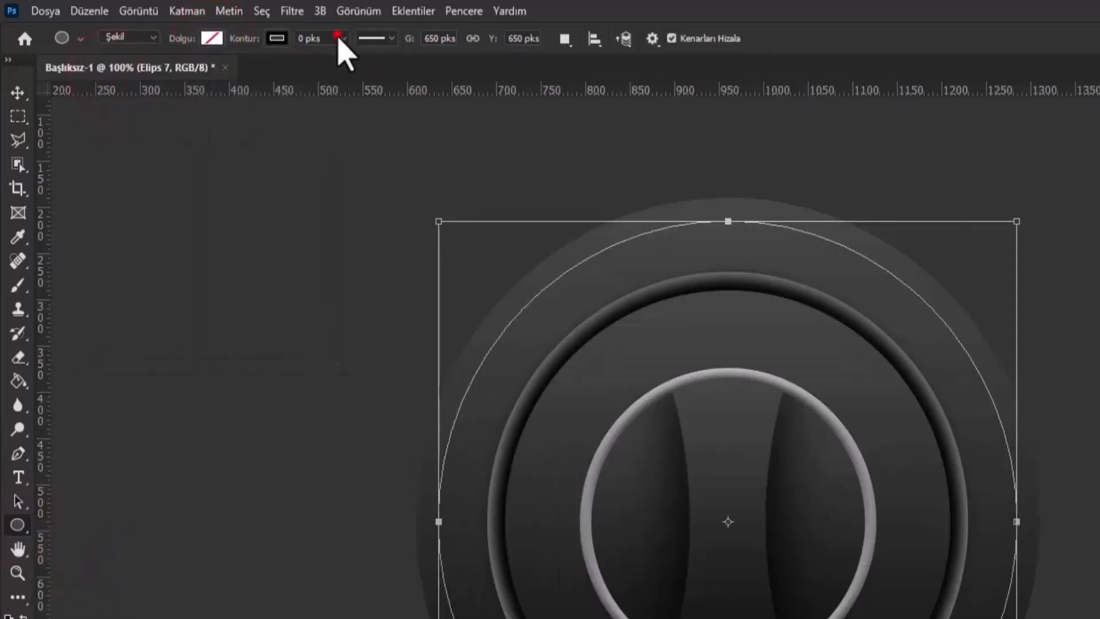
pyautogui.moveTo(345, 59); pyautogui.dragTo(371, 60)
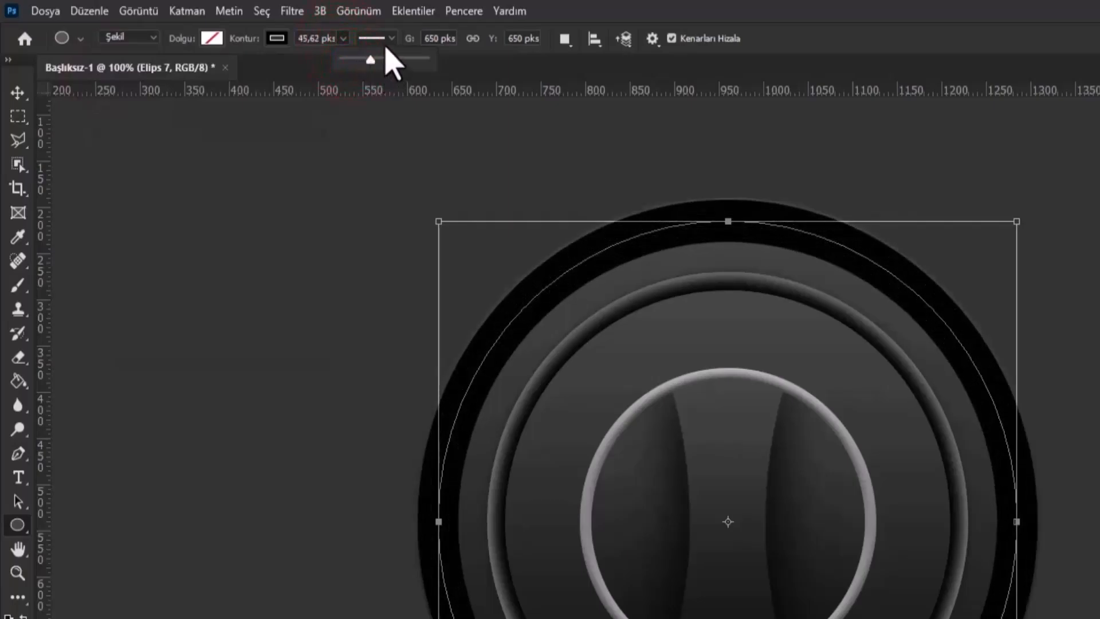
# - Make the 650 px circle's stroke a dashed line aligned inside, with a dash of 0.12 and a gap of 2
pyautogui.click(390, 39)
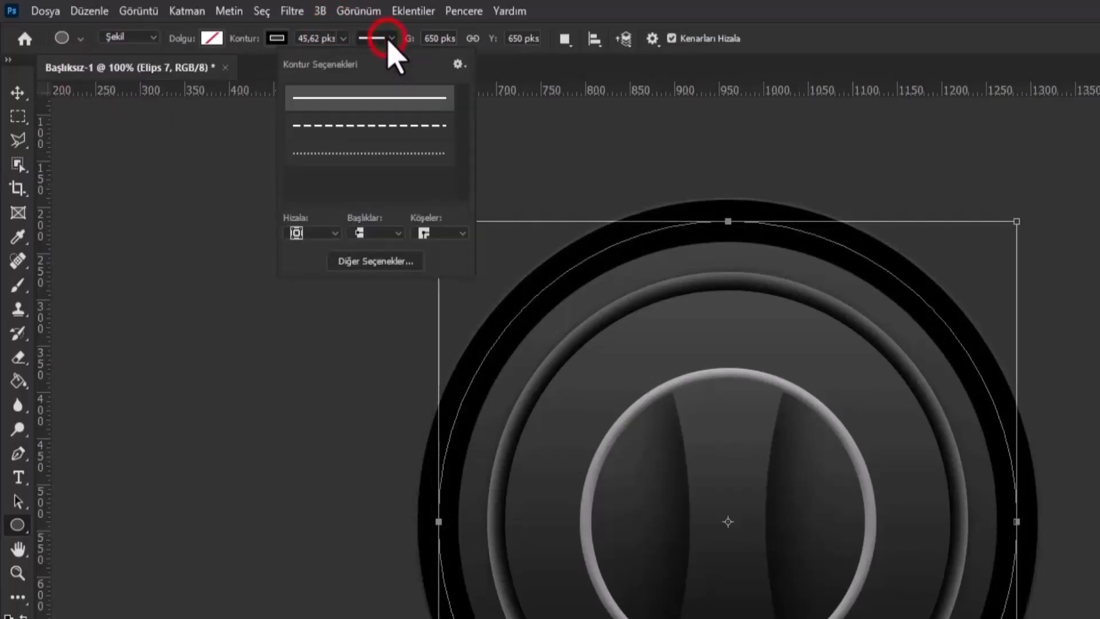
pyautogui.click(399, 263)
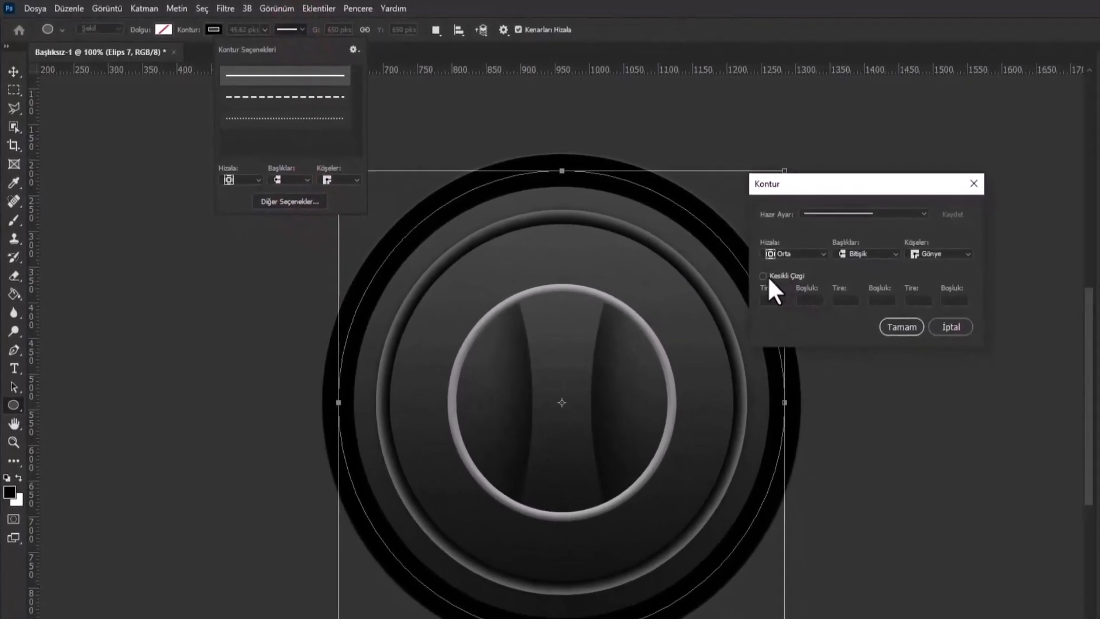
pyautogui.click(764, 276)
pyautogui.click(786, 254)
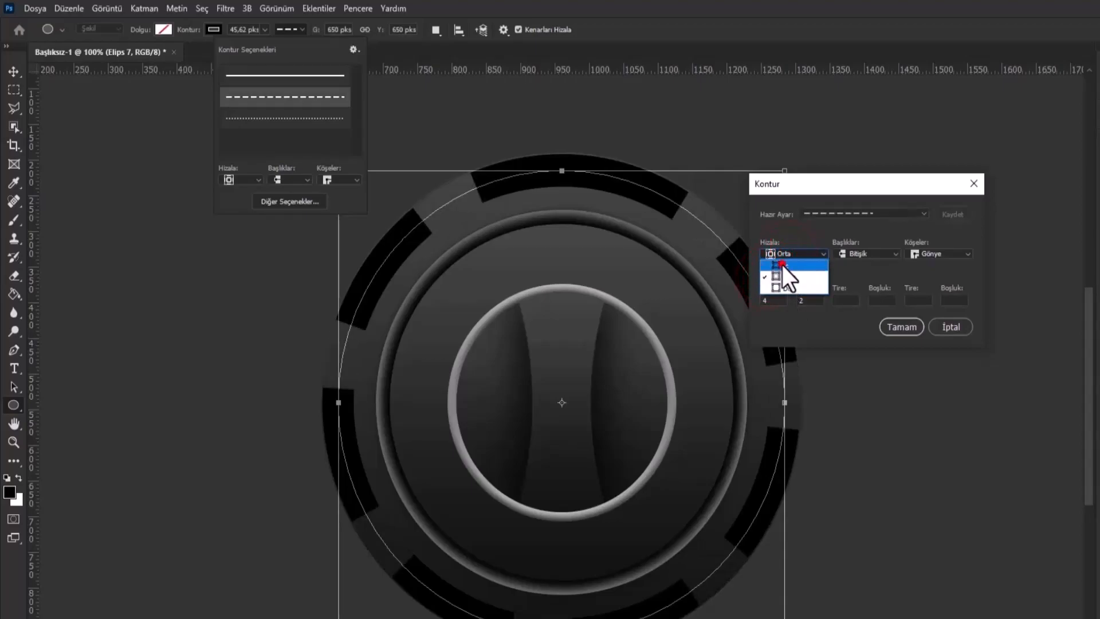
pyautogui.click(782, 265)
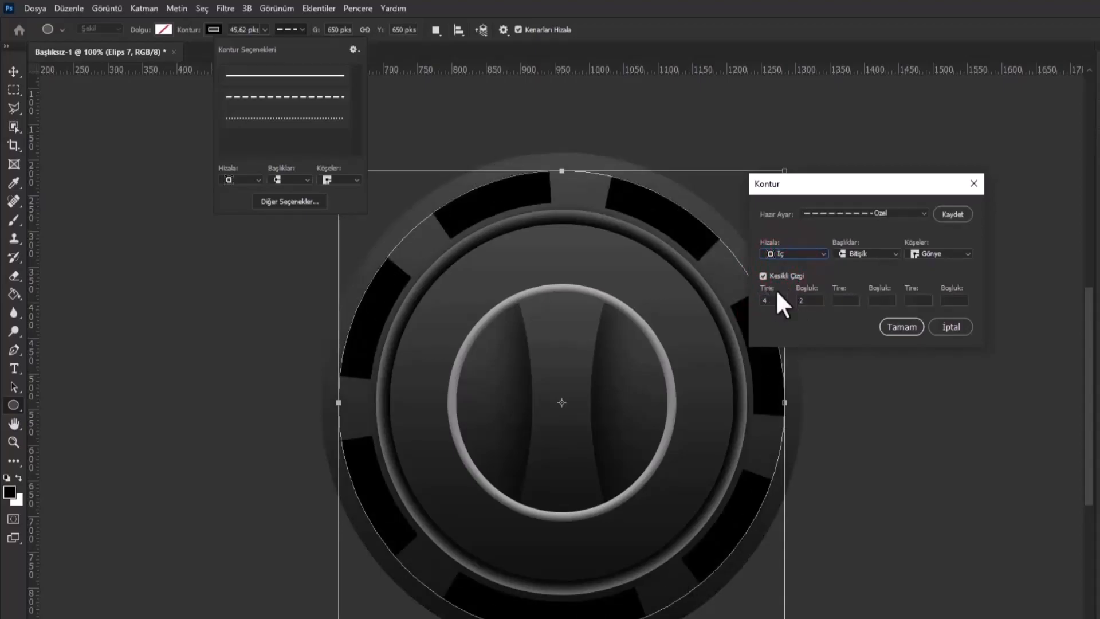
pyautogui.moveTo(776, 298); pyautogui.dragTo(508, 293)
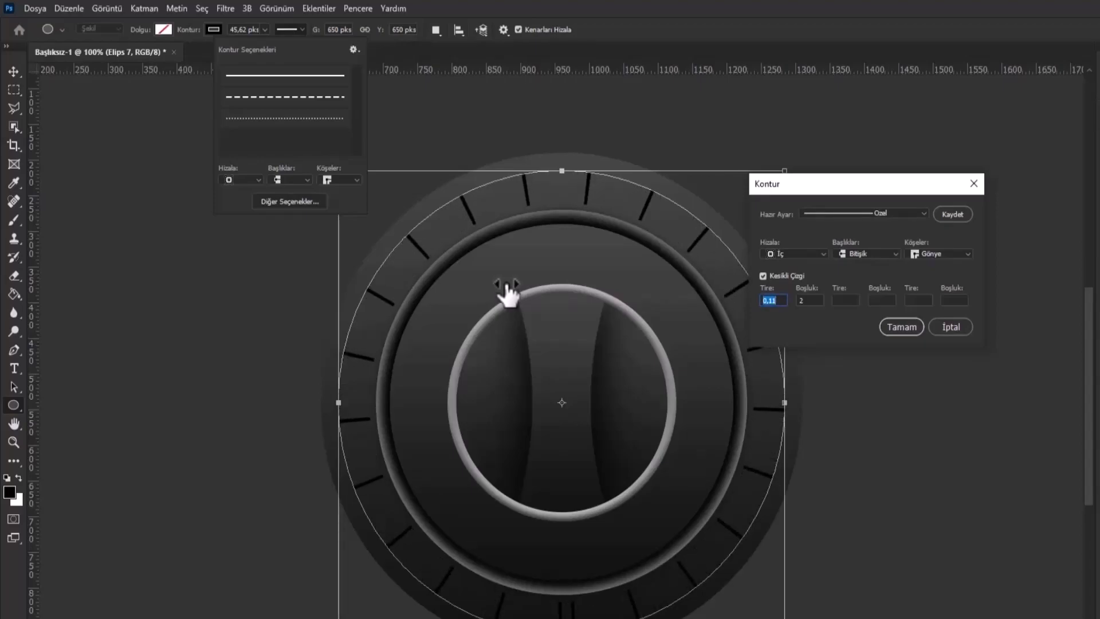
pyautogui.moveTo(508, 293); pyautogui.dragTo(509, 293)
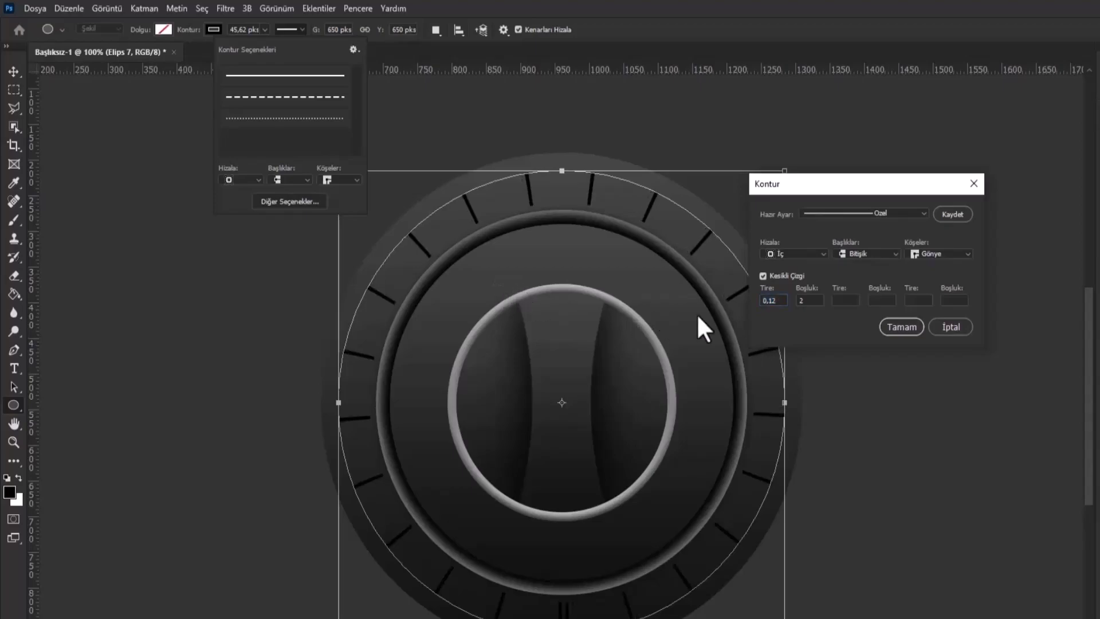
pyautogui.click(896, 327)
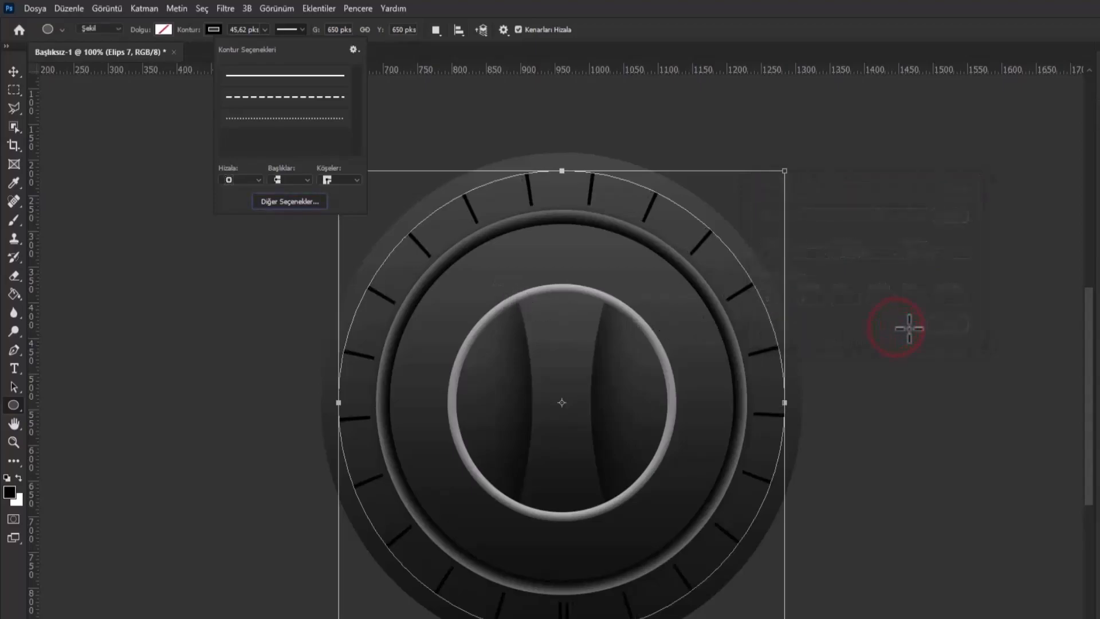
# - Add a grey Normal color overlay at 100% opacity and a smooth inner bevel of 100% depth and 18 px size to Elips 7
pyautogui.click(15, 67)
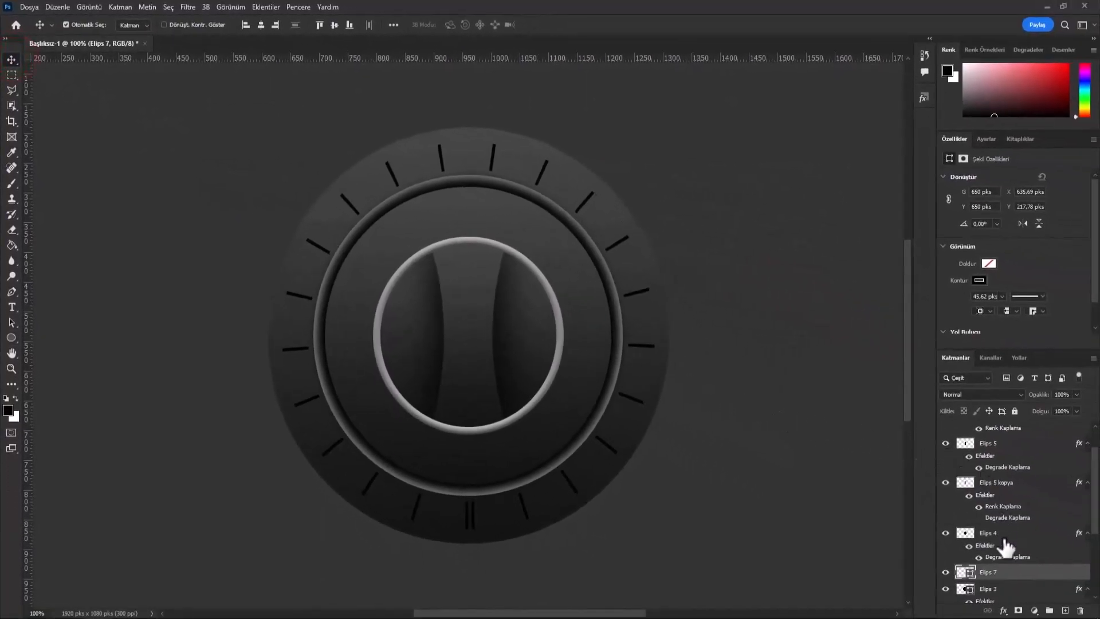
pyautogui.rightClick(1008, 572)
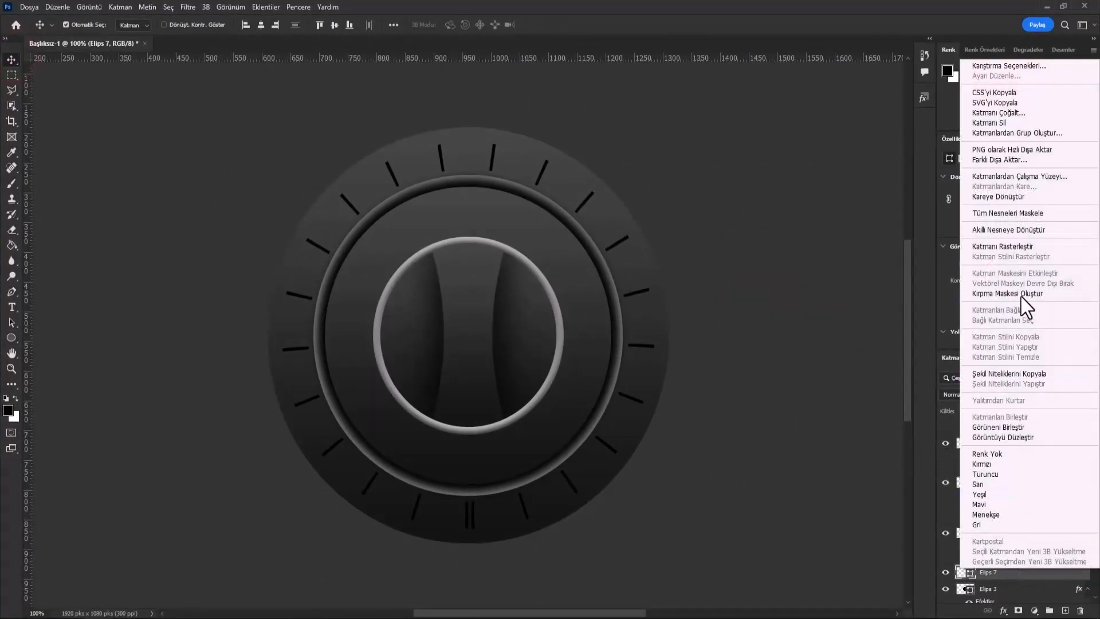
pyautogui.click(1000, 68)
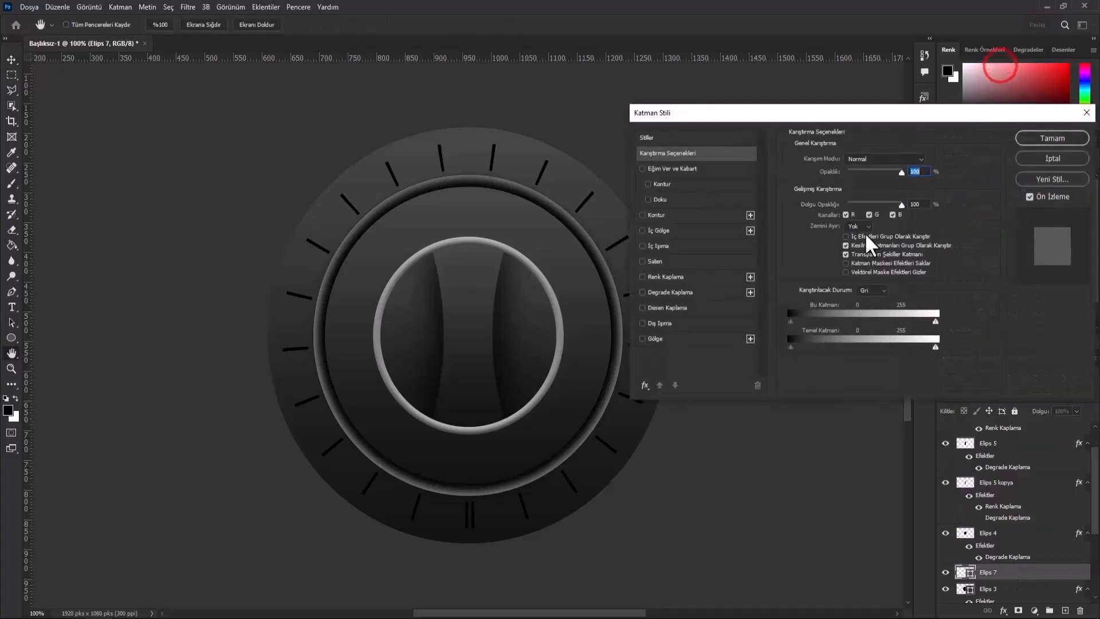
pyautogui.click(718, 278)
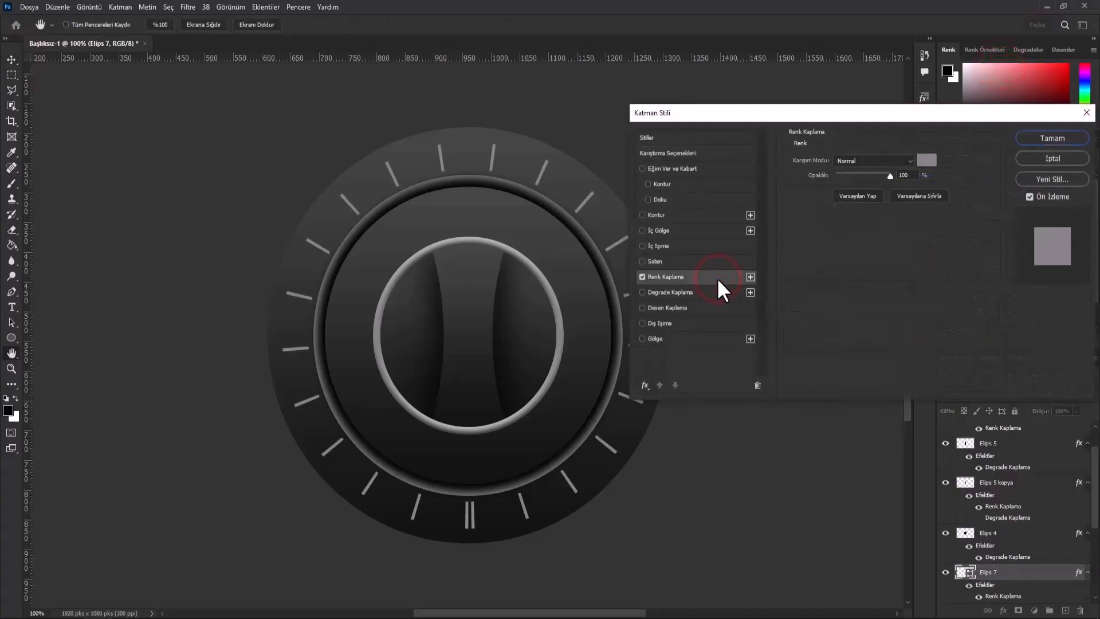
pyautogui.click(711, 168)
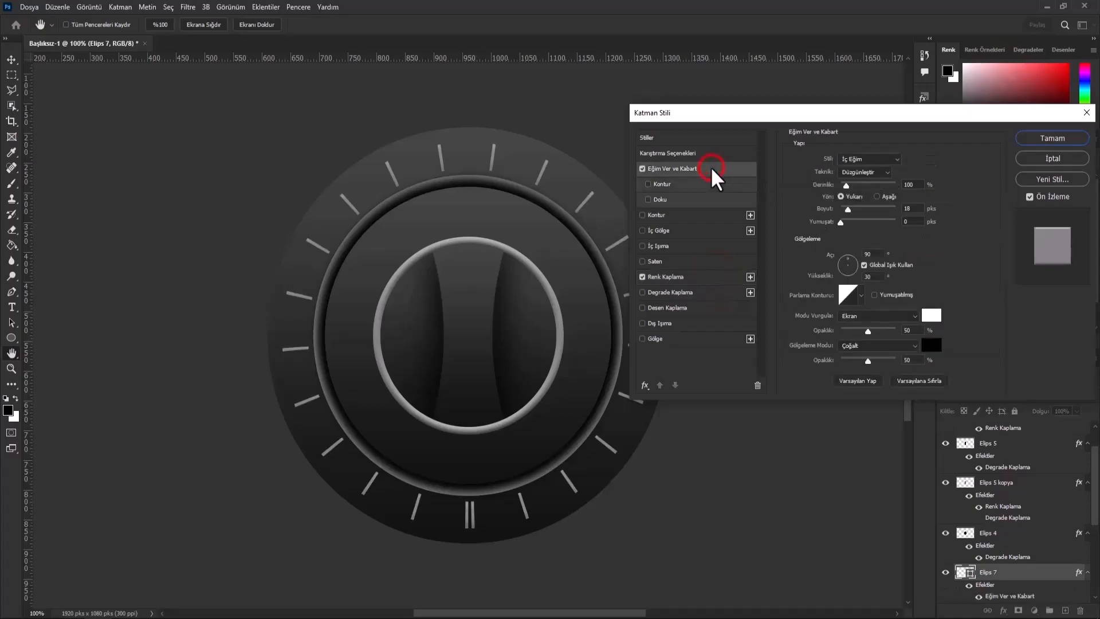
pyautogui.click(1031, 138)
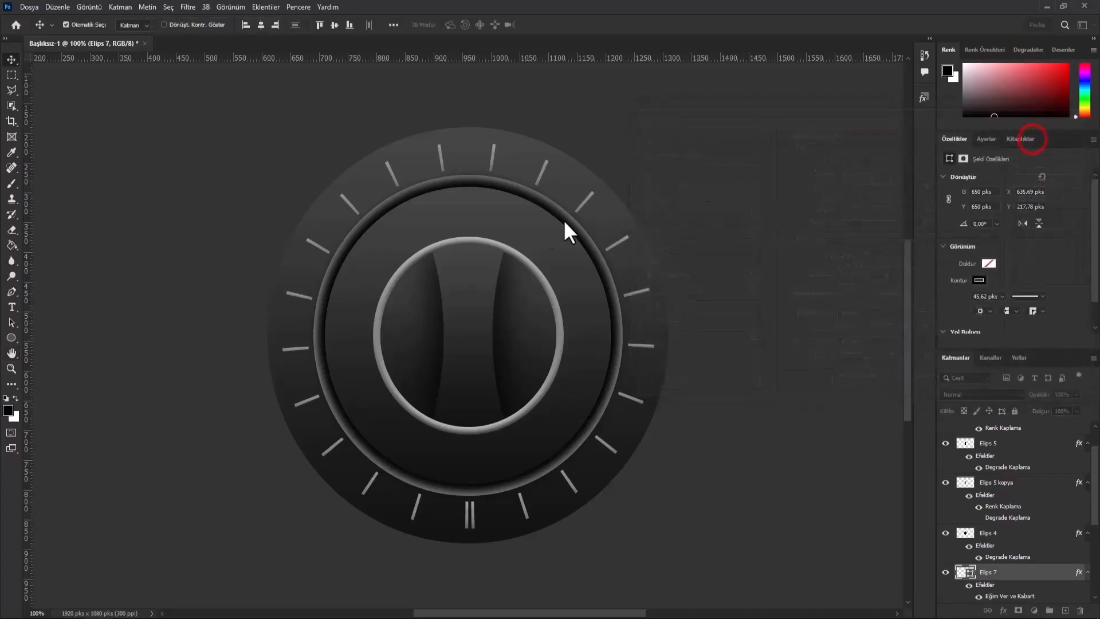
# - Rasterize the Elips 7 shape and erase the tick marks along the bottom of the dial with a smaller hard-edged eraser
pyautogui.moveTo(10, 229); pyautogui.dragTo(53, 229)
pyautogui.click(426, 508)
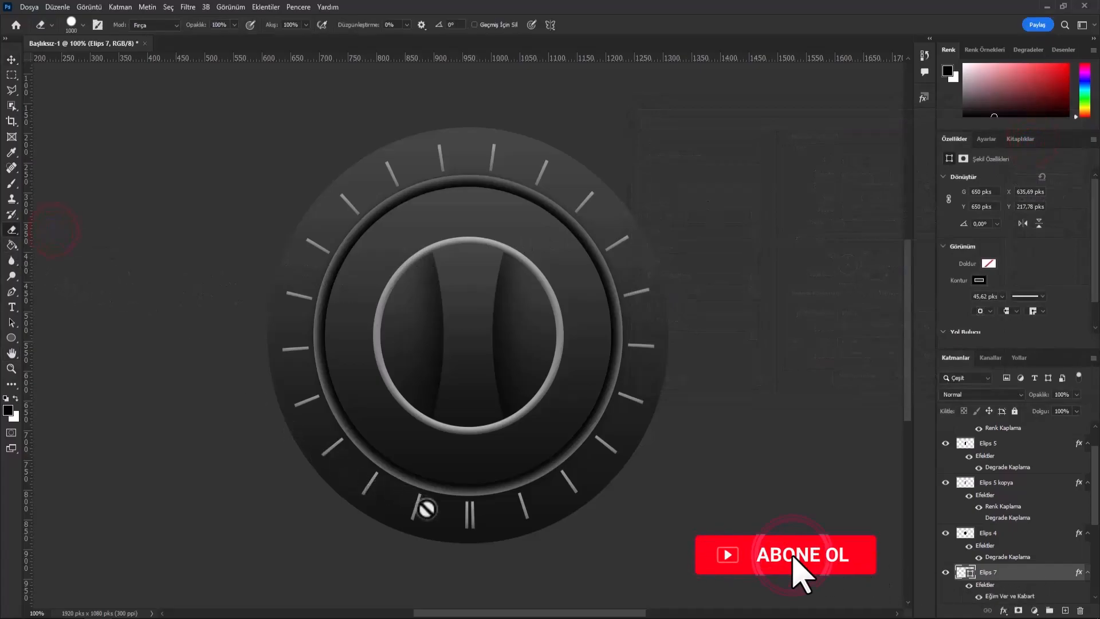
pyautogui.click(506, 234)
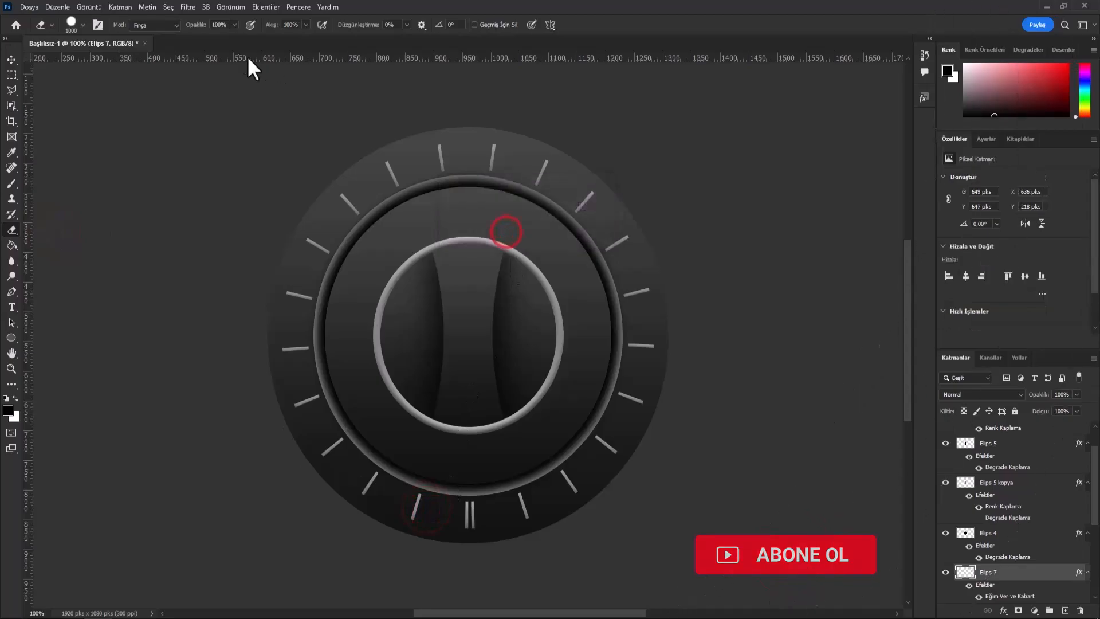
pyautogui.click(81, 26)
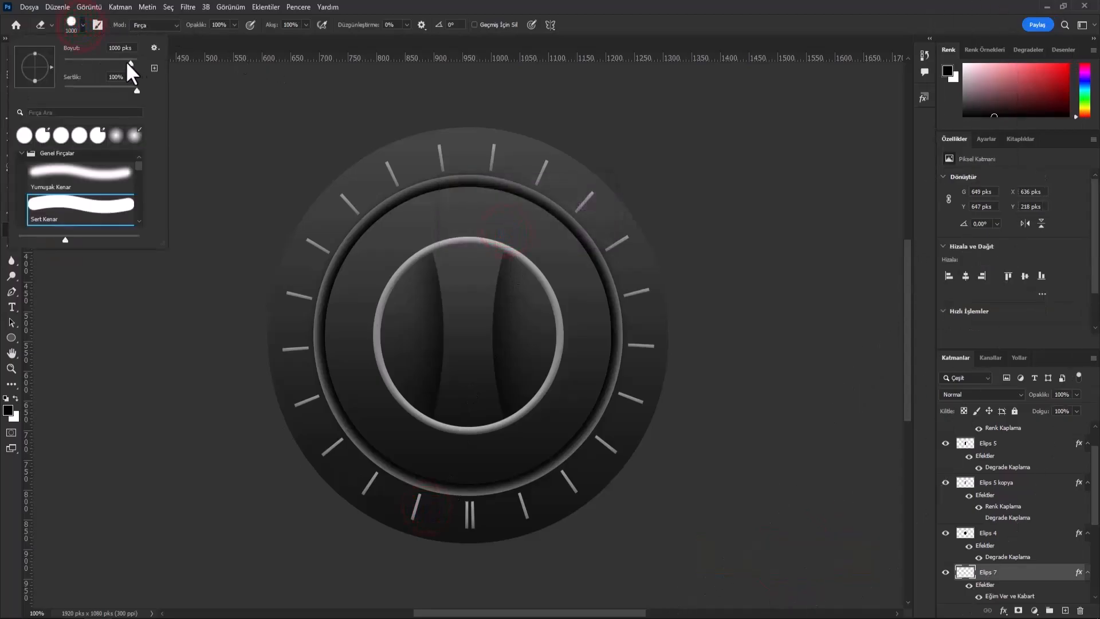
pyautogui.moveTo(92, 67); pyautogui.dragTo(91, 67)
pyautogui.moveTo(384, 464)
pyautogui.mouseDown()
pyautogui.moveTo(390, 508)
pyautogui.moveTo(435, 496)
pyautogui.moveTo(452, 513)
pyautogui.moveTo(571, 509)
pyautogui.moveTo(558, 476)
pyautogui.moveTo(564, 496)
pyautogui.moveTo(491, 531)
pyautogui.mouseUp()
# - Add the text MIN below the dial's lower-left tick in grey 908f8f, sampled from the inner ring
pyautogui.click(9, 307)
pyautogui.click(342, 473)
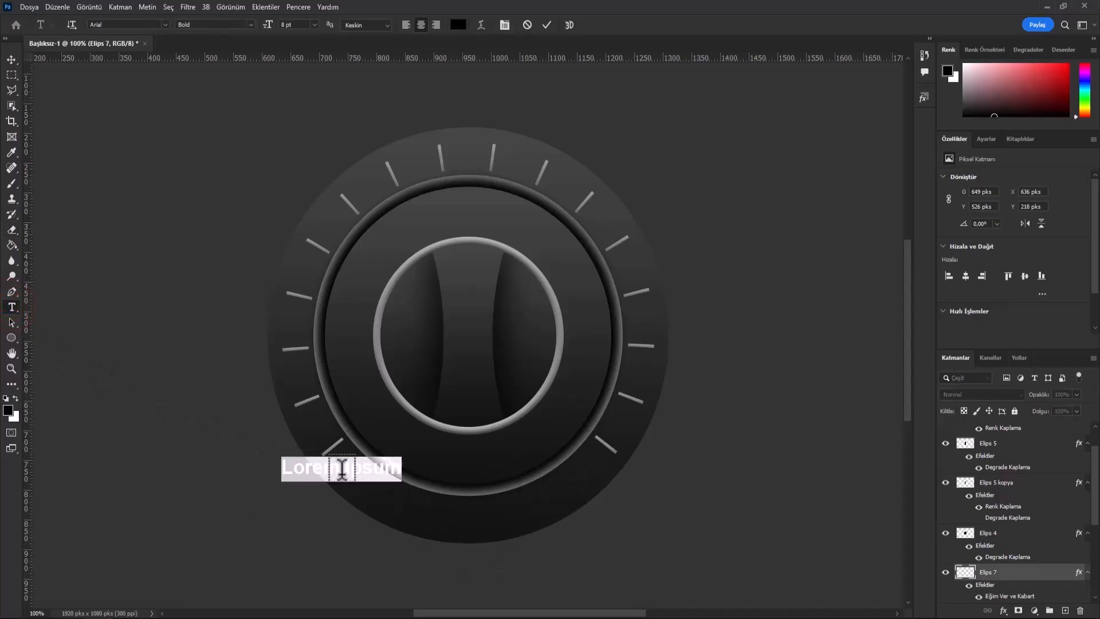
pyautogui.click(458, 25)
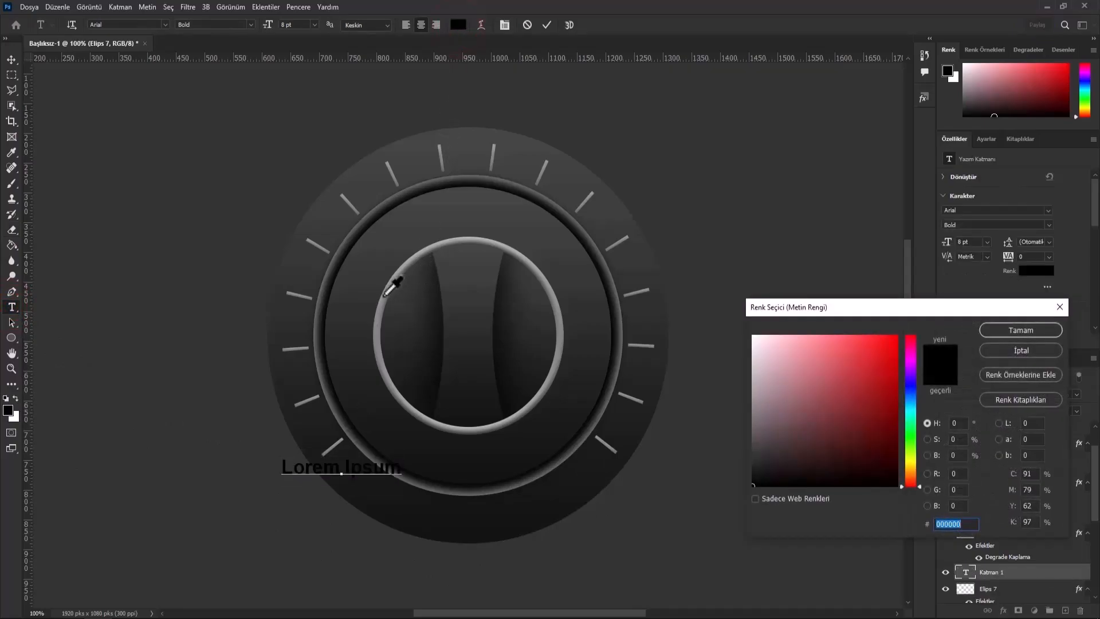
pyautogui.click(382, 294)
pyautogui.click(995, 330)
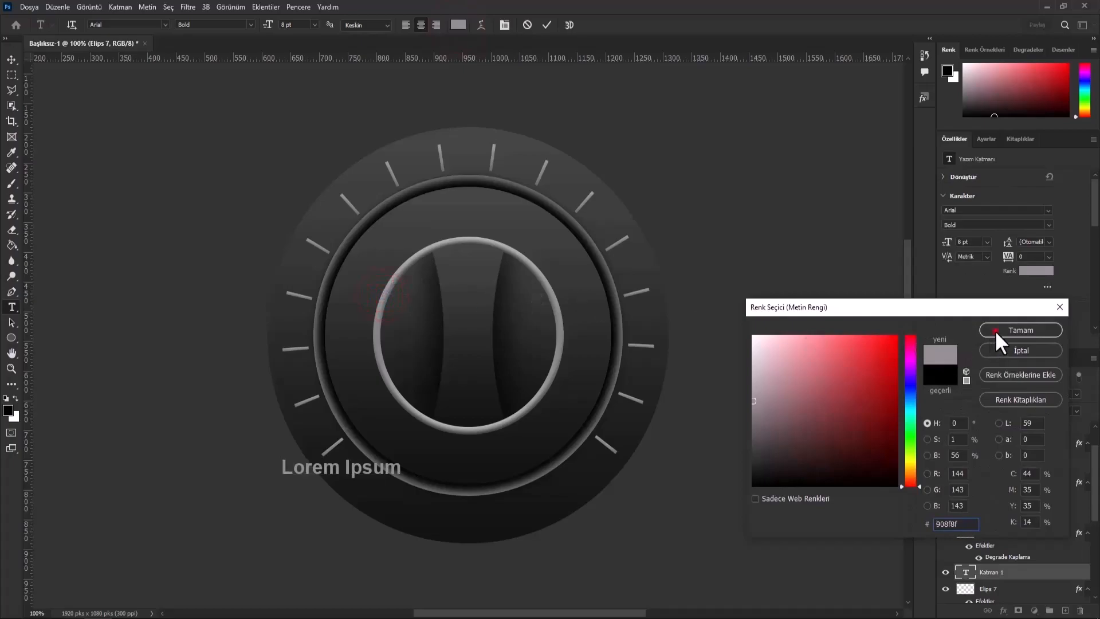
pyautogui.write('MIN')
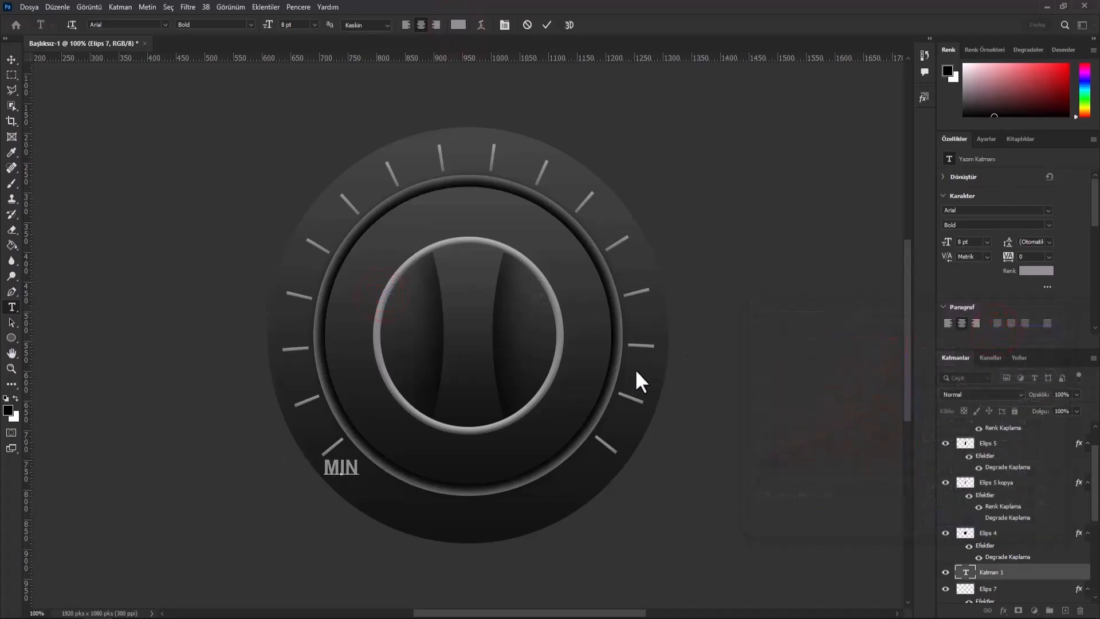
# - Set the MIN label's font size to 6 pt and move it slightly down and right, beneath the lower-left tick
pyautogui.moveTo(364, 465); pyautogui.dragTo(323, 467)
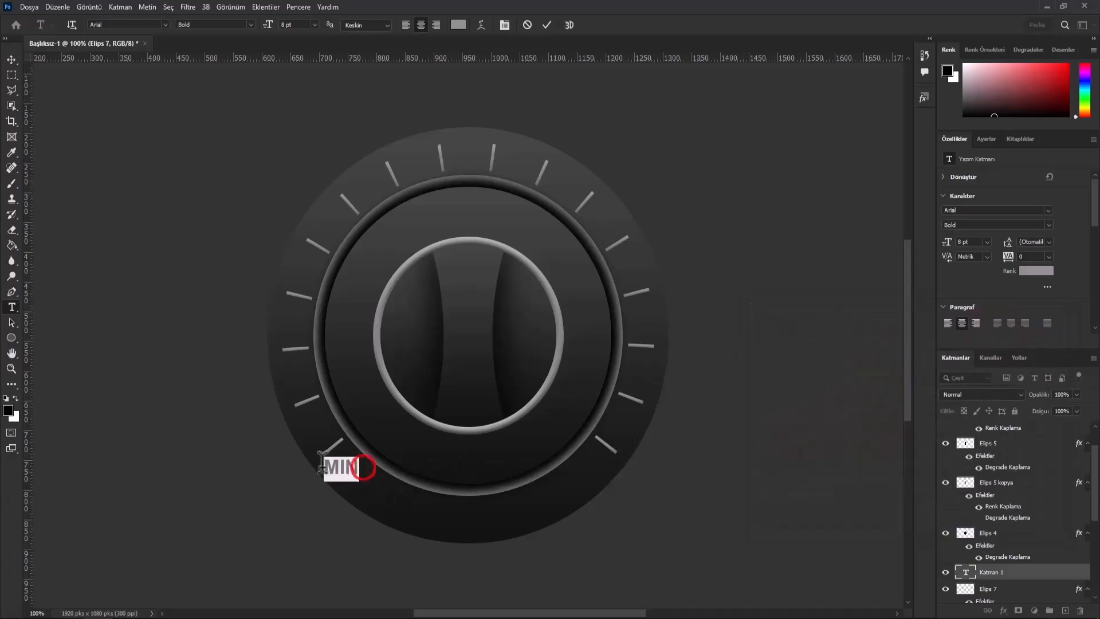
pyautogui.click(314, 25)
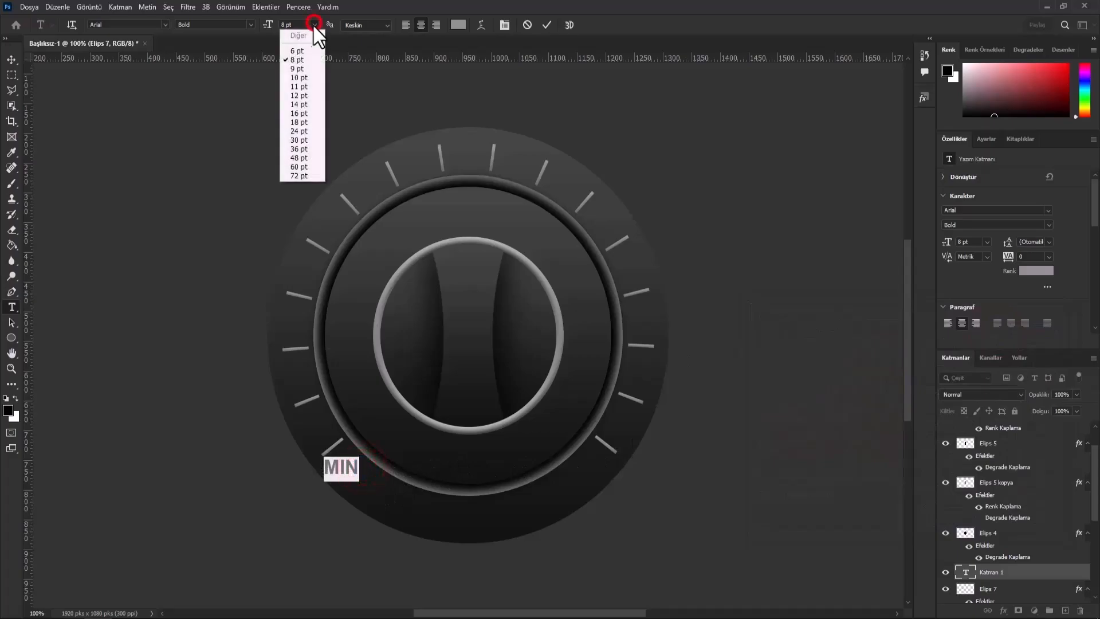
pyautogui.click(304, 52)
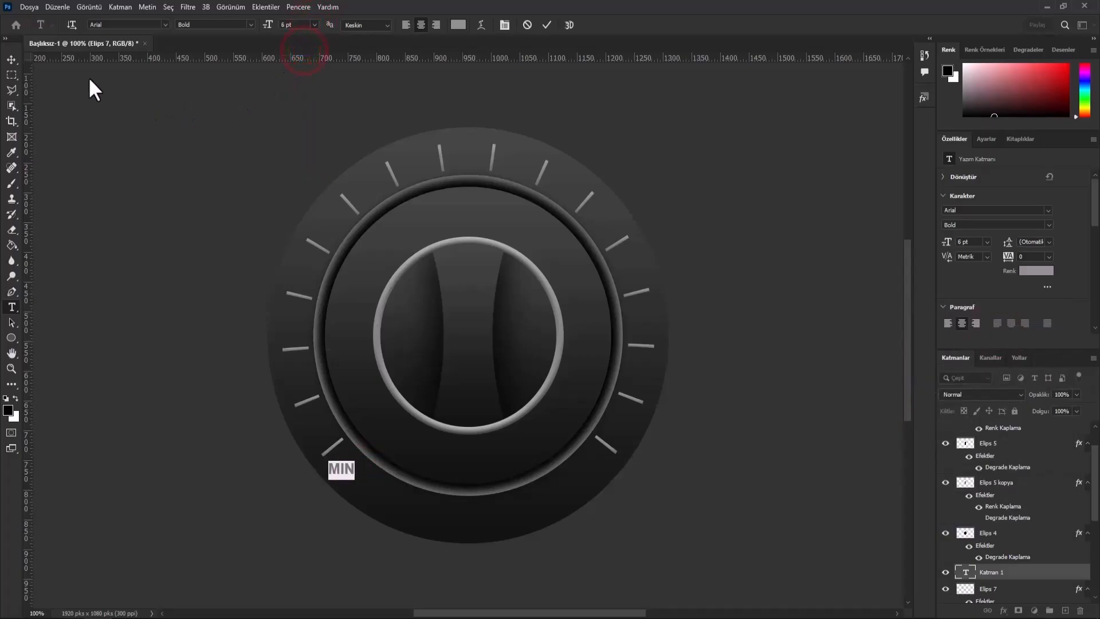
pyautogui.click(10, 56)
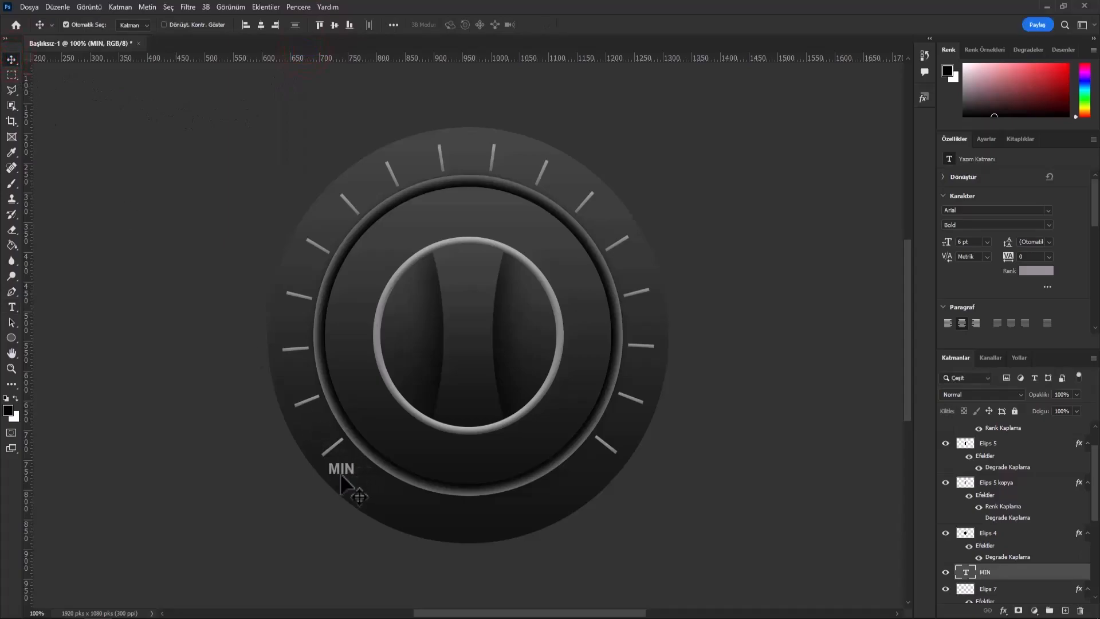
pyautogui.moveTo(338, 471); pyautogui.dragTo(353, 491)
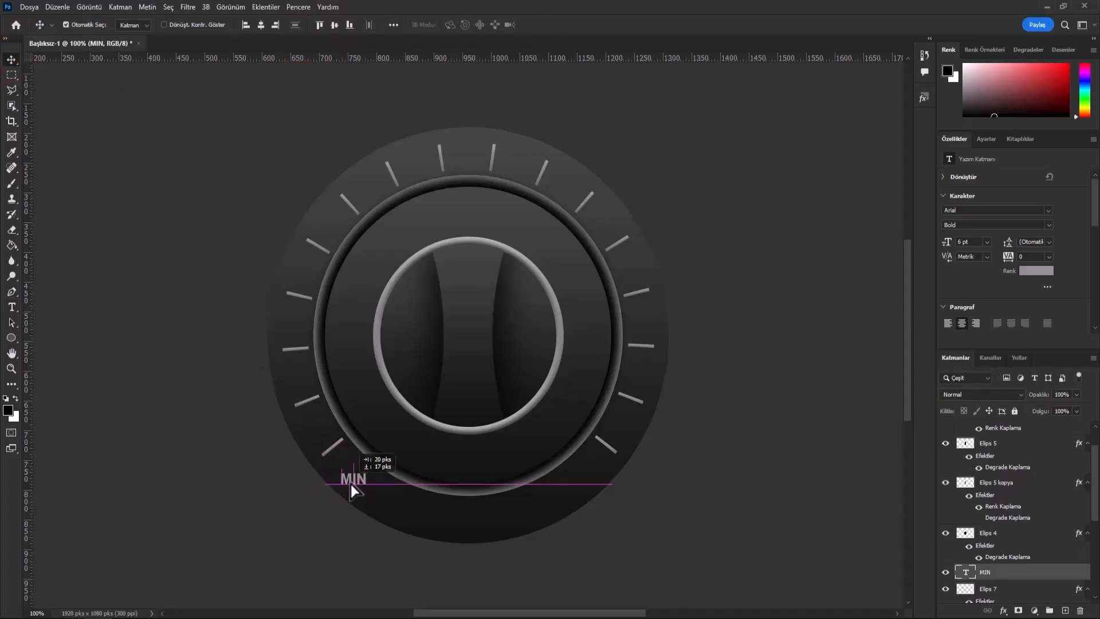
# - Add a matching 6 pt MAX label and place it beneath the lower-right tick, level with MIN
pyautogui.click(10, 305)
pyautogui.click(521, 514)
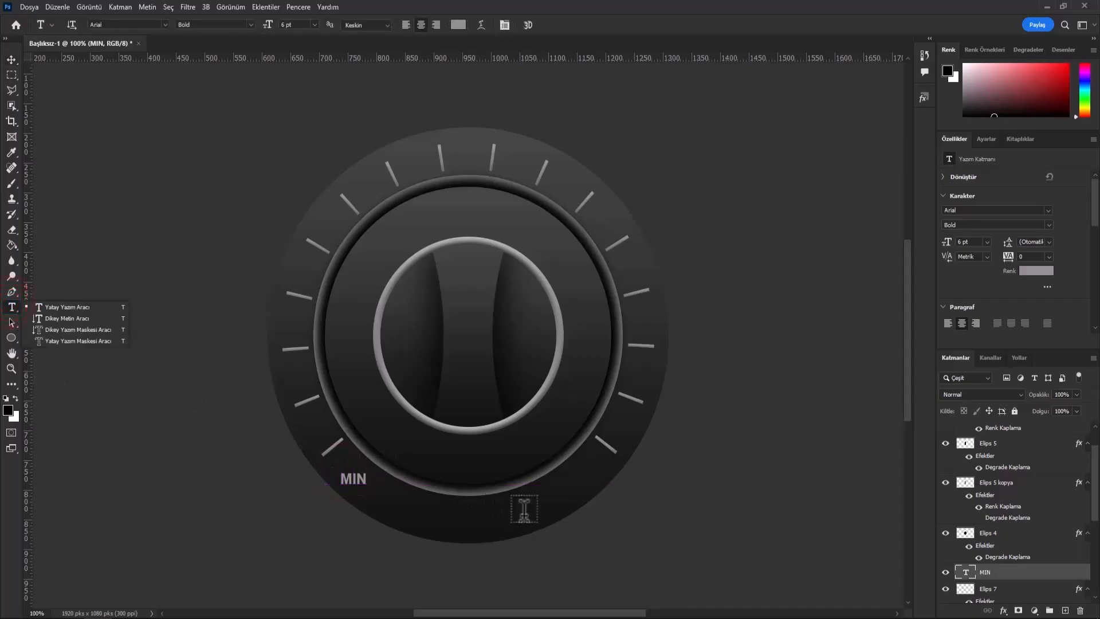
pyautogui.write('MAX')
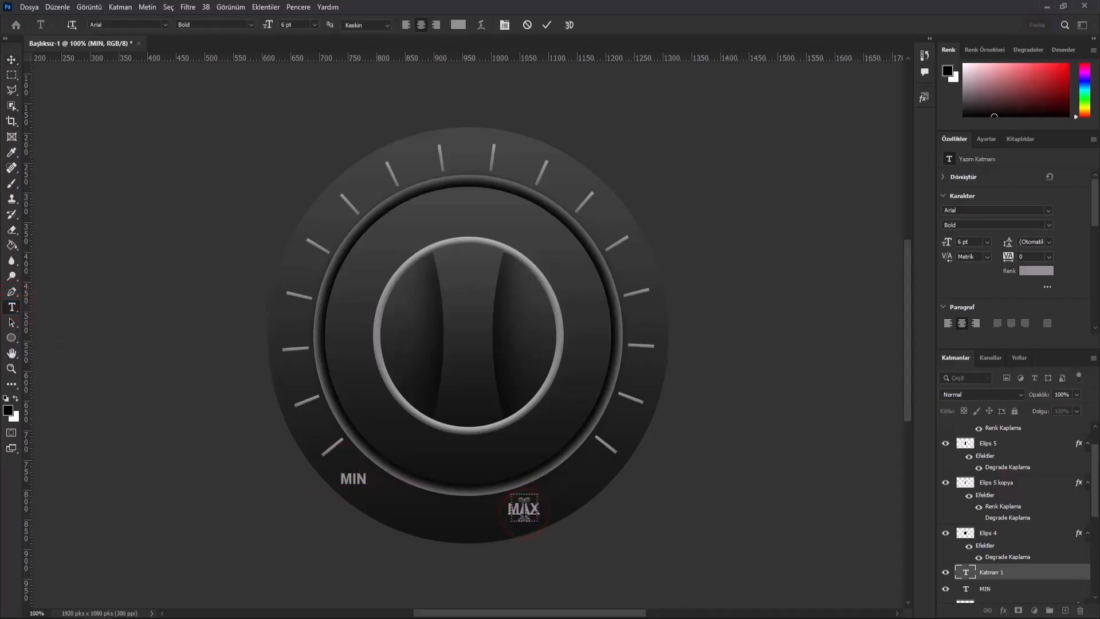
pyautogui.click(13, 59)
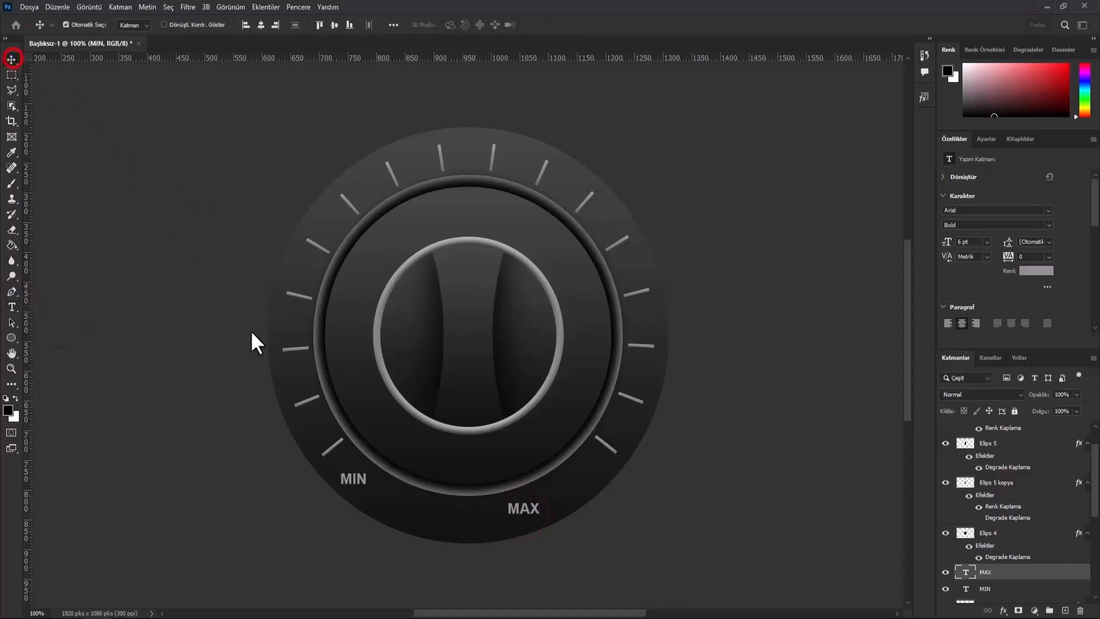
pyautogui.moveTo(521, 509); pyautogui.dragTo(584, 486)
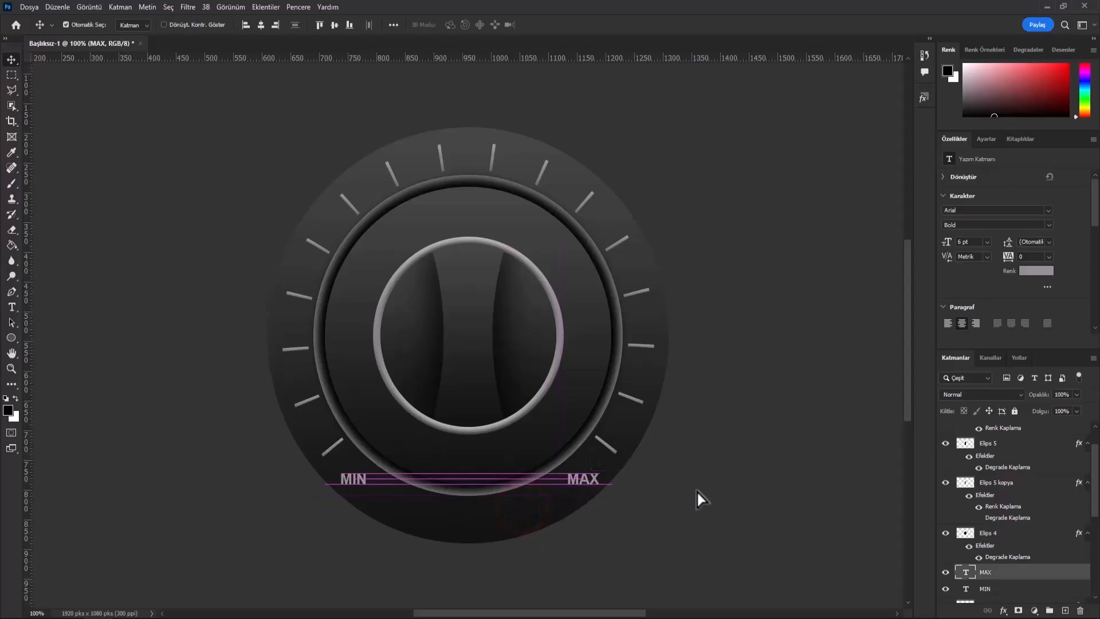
# - Draw a black triangle pointer about 24 × 43 px and center it horizontally just above the inner light ring
pyautogui.click(9, 335)
pyautogui.click(51, 360)
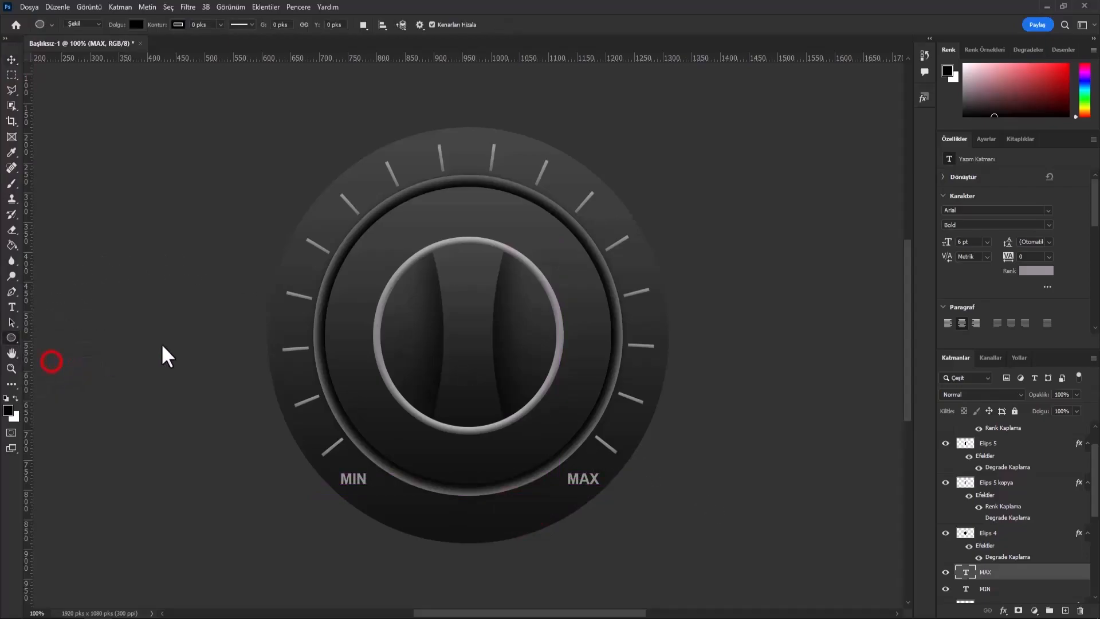
pyautogui.moveTo(469, 202); pyautogui.dragTo(454, 223)
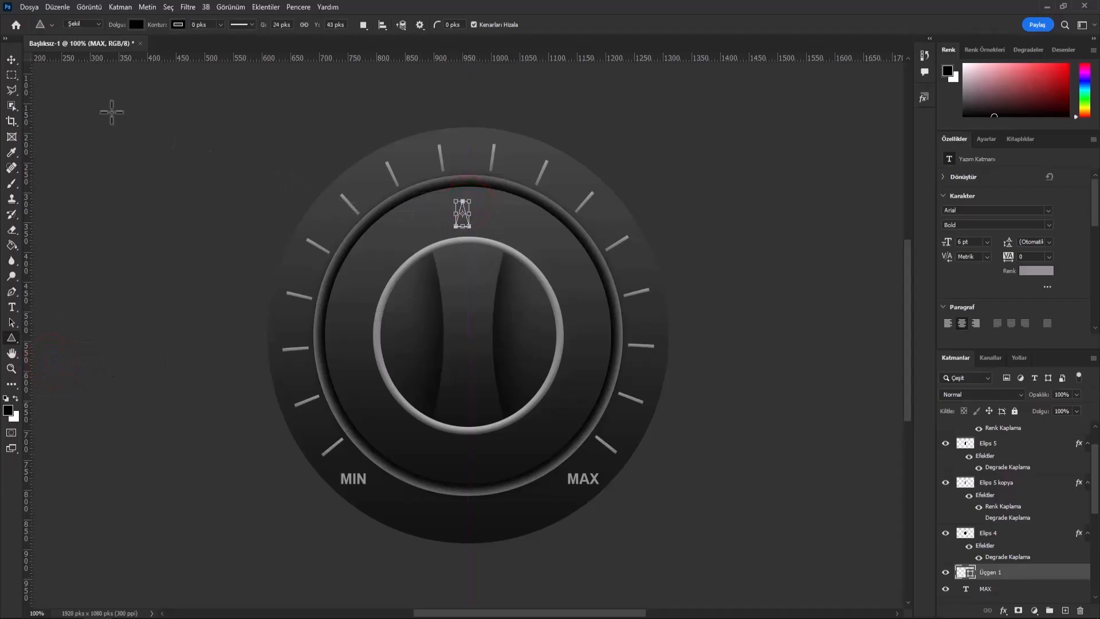
pyautogui.click(11, 59)
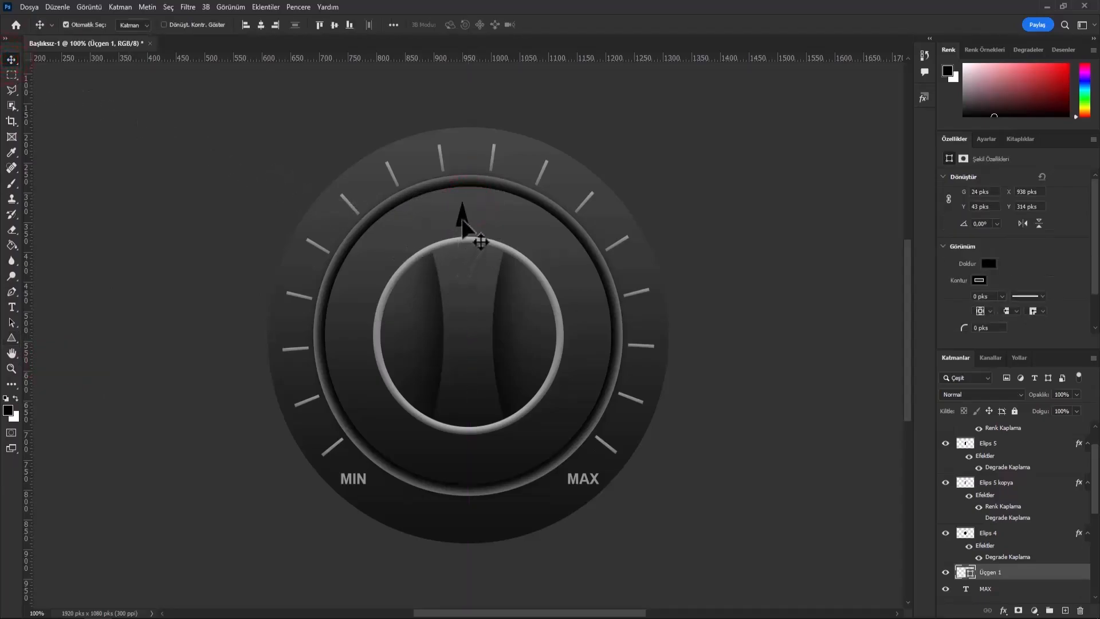
pyautogui.moveTo(463, 220); pyautogui.dragTo(472, 225)
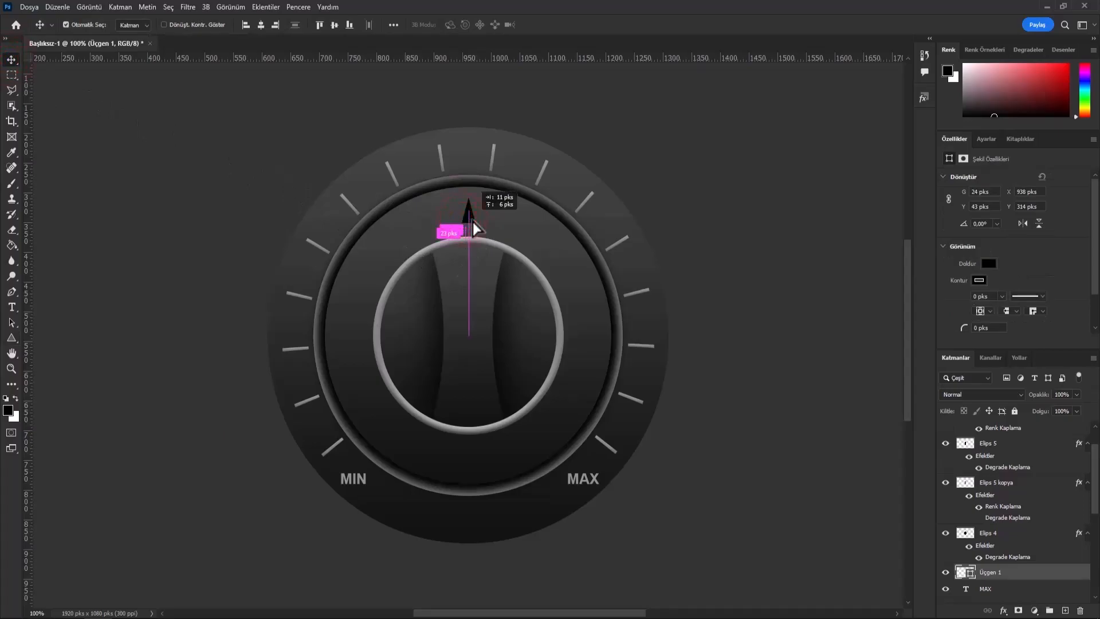
# - Apply a grey Normal color overlay at 100% opacity to the triangle pointer
pyautogui.rightClick(1033, 575)
pyautogui.click(997, 69)
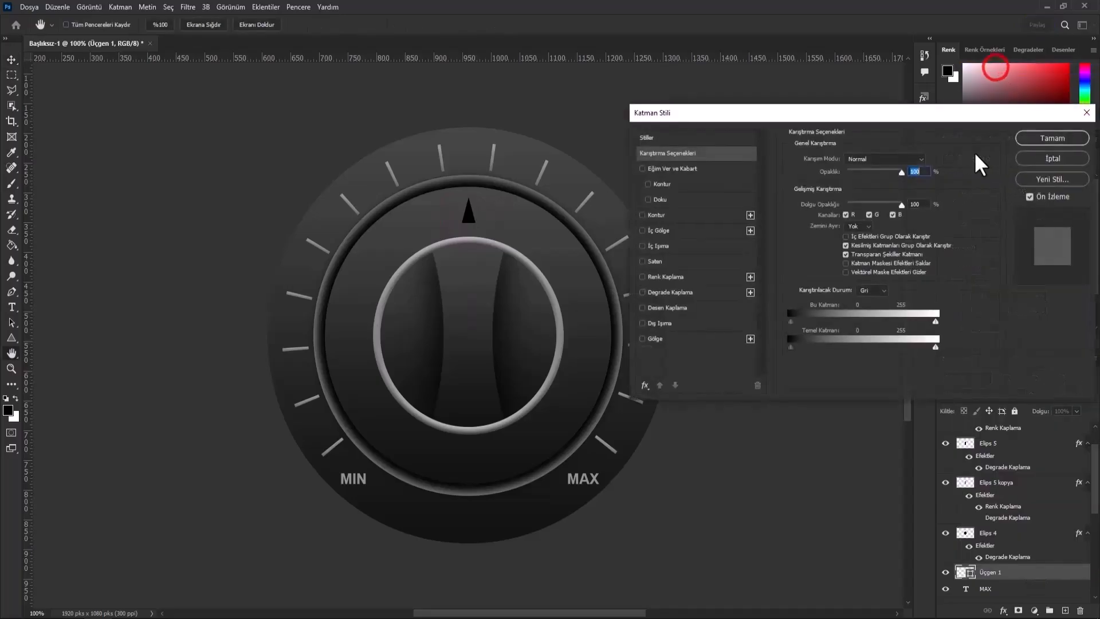
pyautogui.click(703, 275)
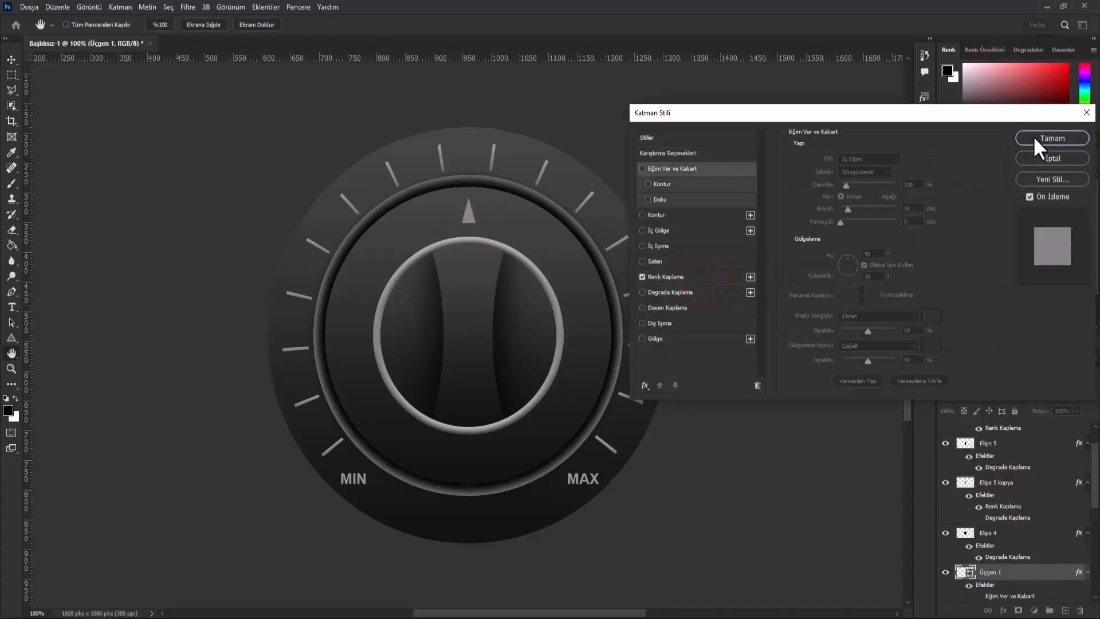
pyautogui.click(1032, 138)
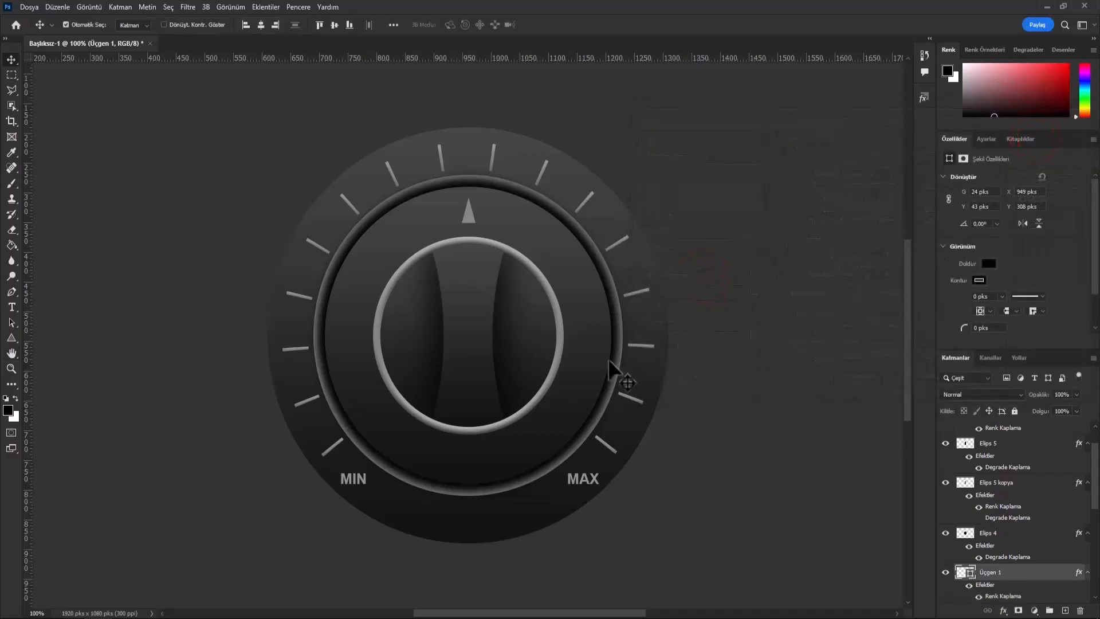
# - Duplicate the layer of the large outermost dial circle, Elips 1, within the same document
pyautogui.click(638, 256)
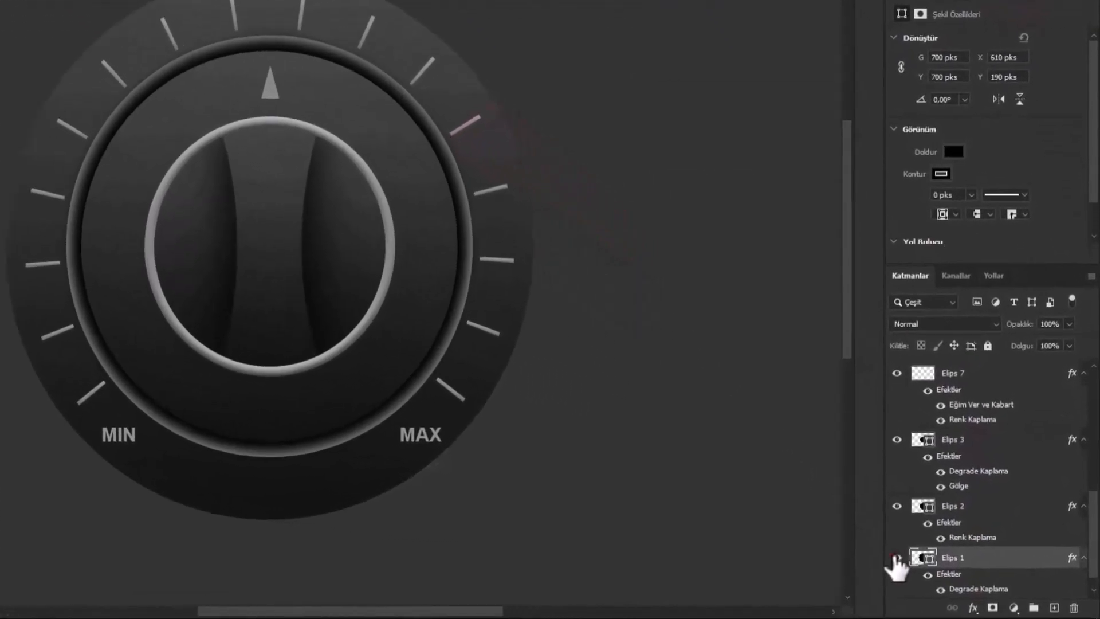
pyautogui.click(897, 557)
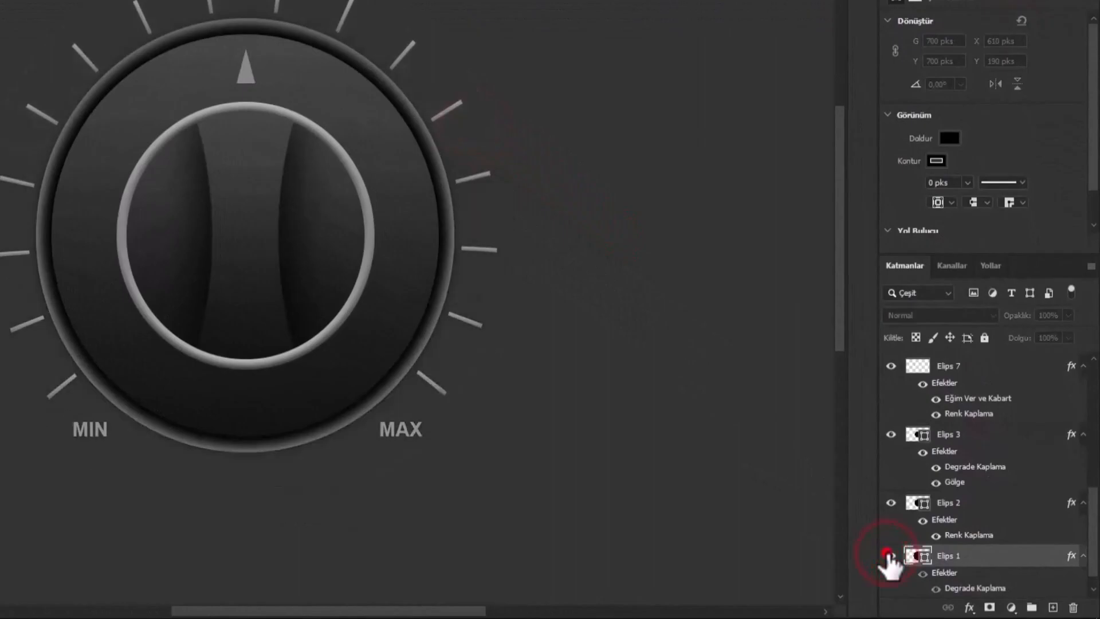
pyautogui.click(890, 555)
pyautogui.rightClick(917, 561)
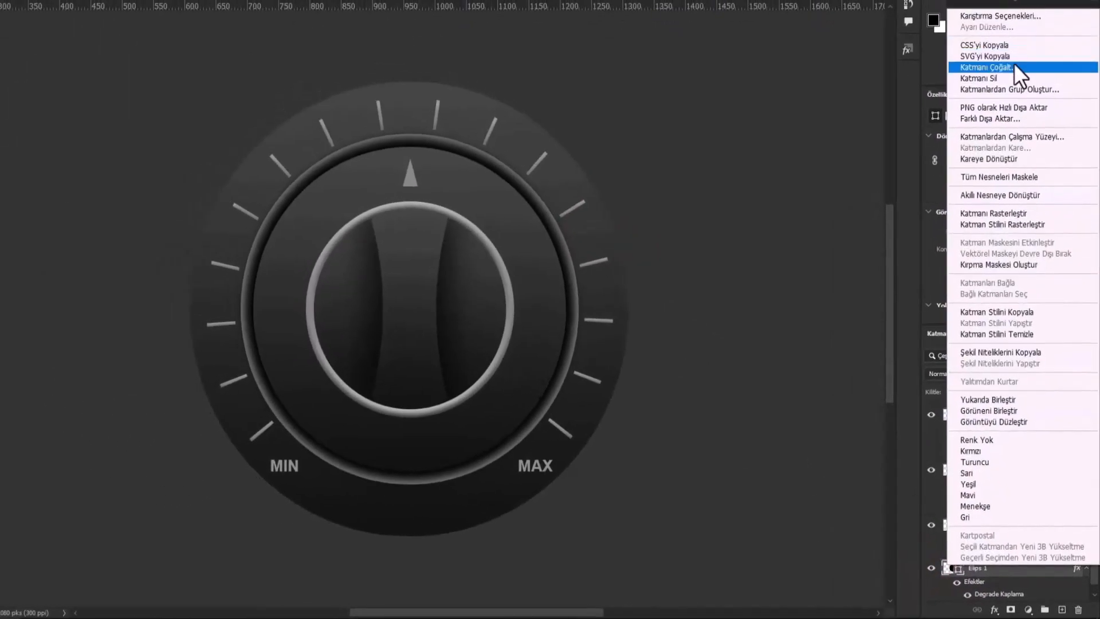
pyautogui.click(1013, 67)
pyautogui.click(614, 136)
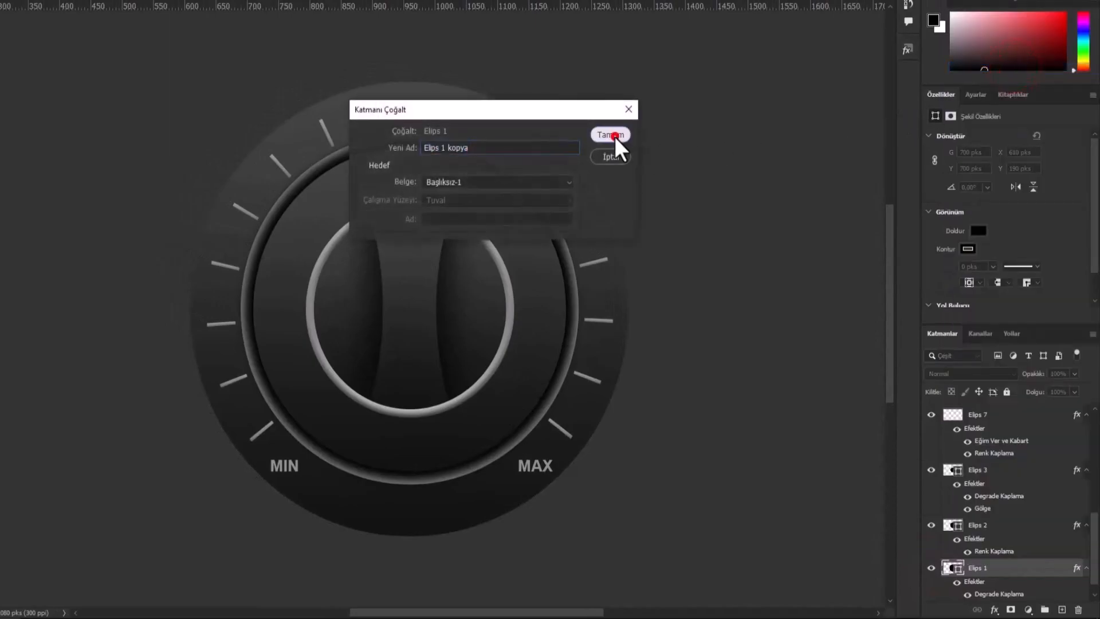
# - Clear the layer style from the outermost circle's duplicate and set its fill to 0%
pyautogui.rightClick(1017, 573)
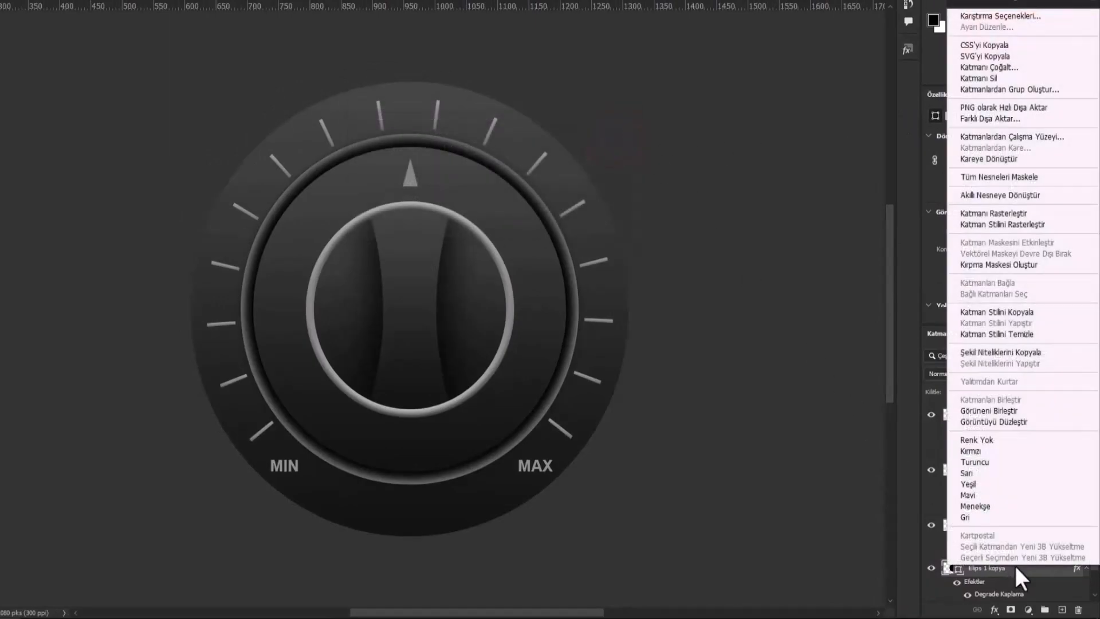
pyautogui.click(1032, 335)
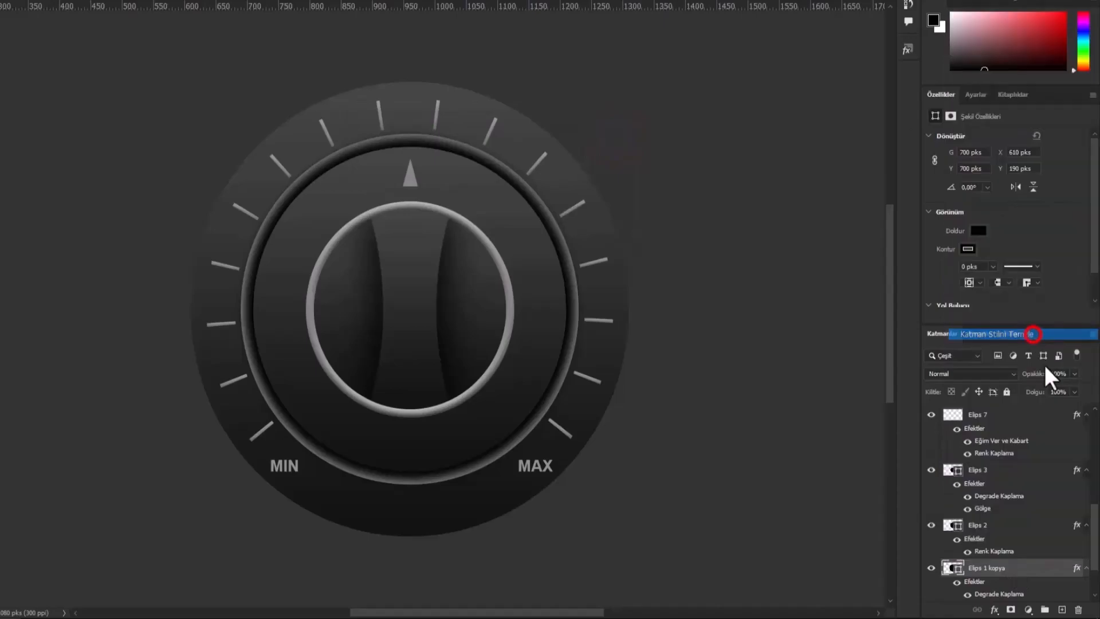
pyautogui.click(1074, 392)
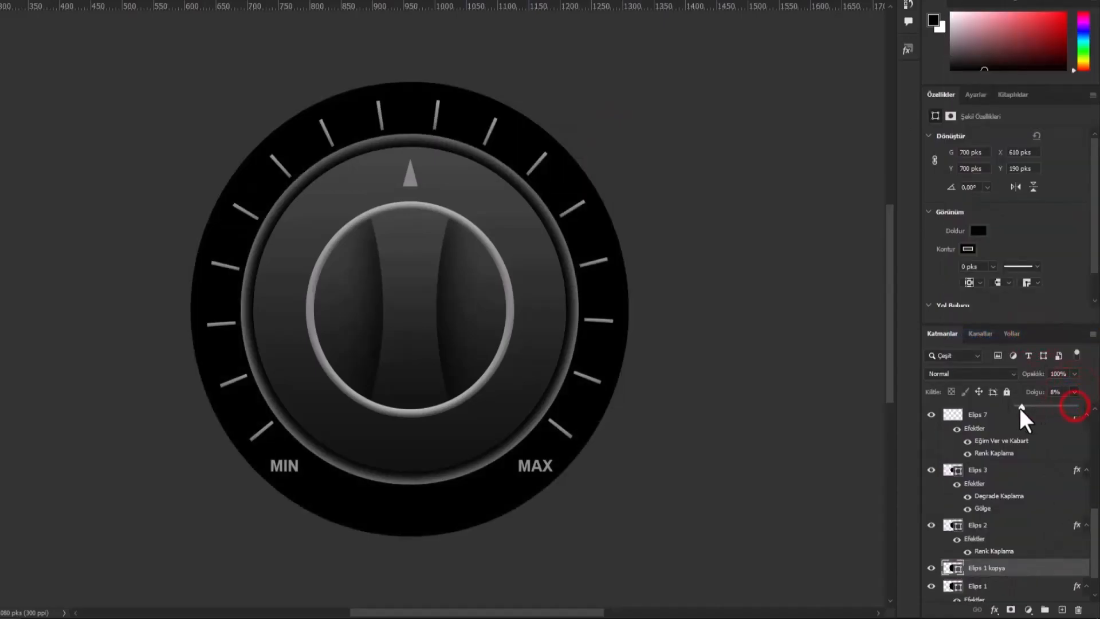
pyautogui.moveTo(1020, 407); pyautogui.dragTo(1006, 406)
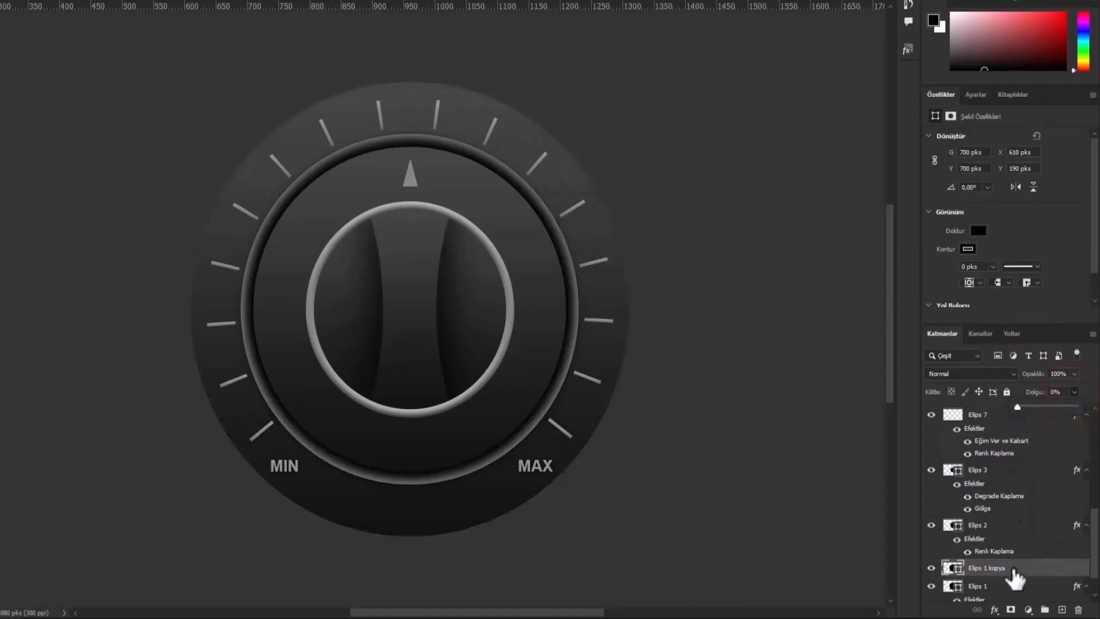
# - Add an Inner Glow effect to the outermost circle's duplicate, using Multiply blending and 23% opacity
pyautogui.rightClick(1014, 571)
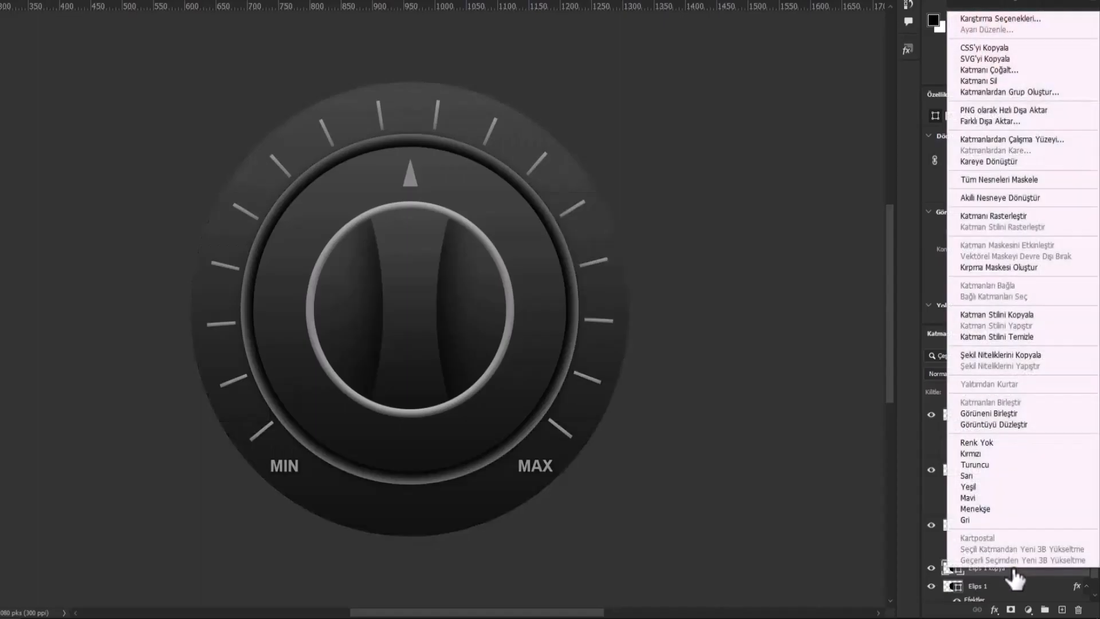
pyautogui.click(986, 19)
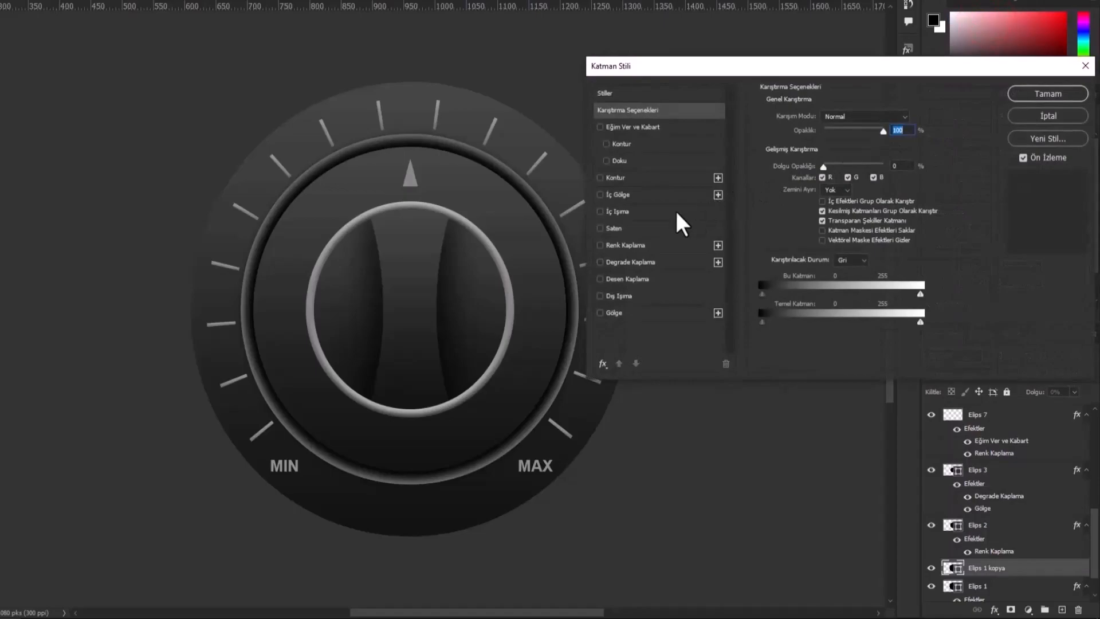
pyautogui.click(635, 210)
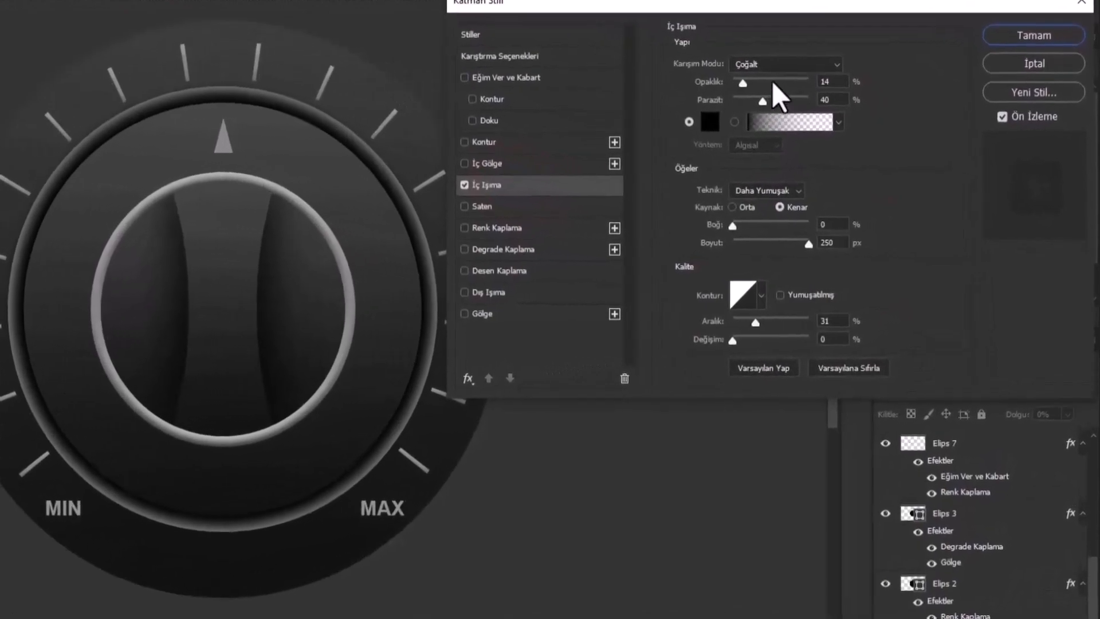
pyautogui.click(842, 115)
pyautogui.click(775, 62)
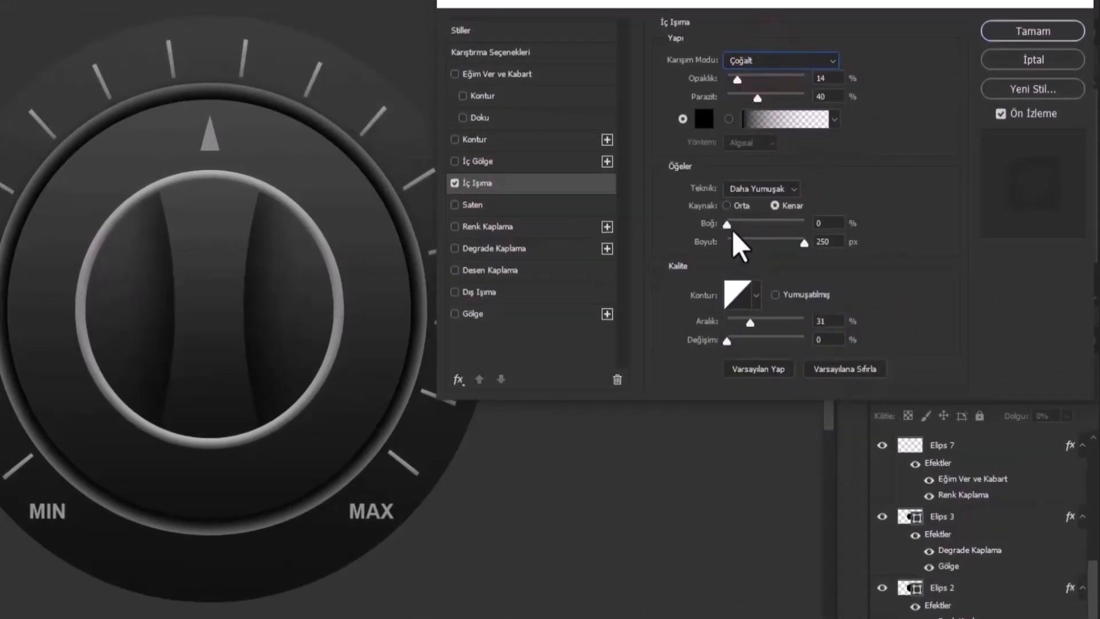
pyautogui.moveTo(738, 79); pyautogui.dragTo(746, 80)
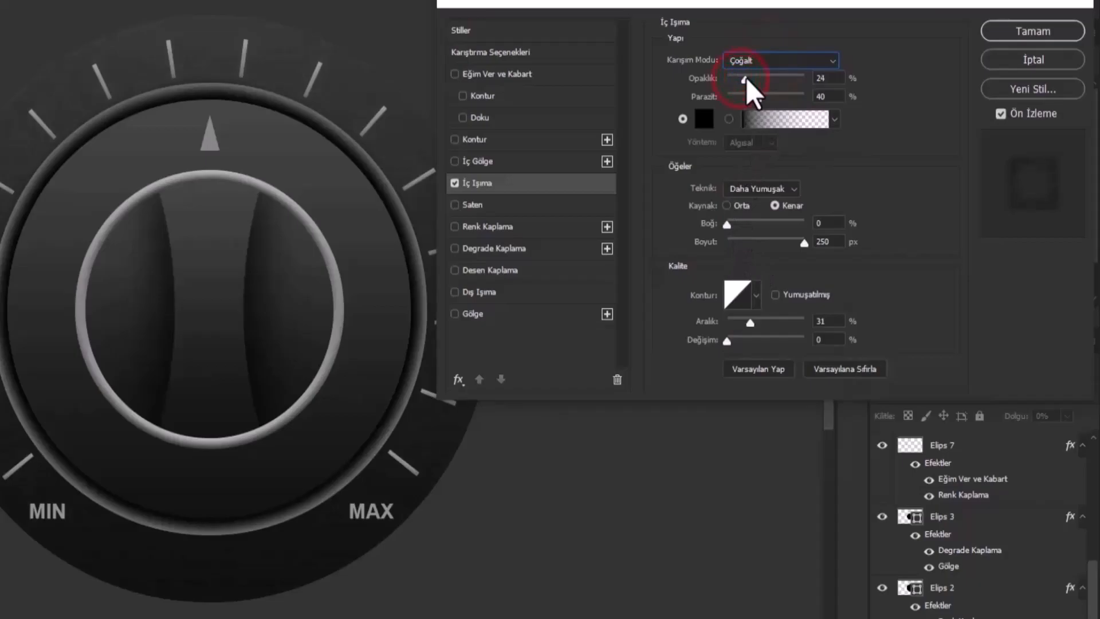
pyautogui.click(1016, 35)
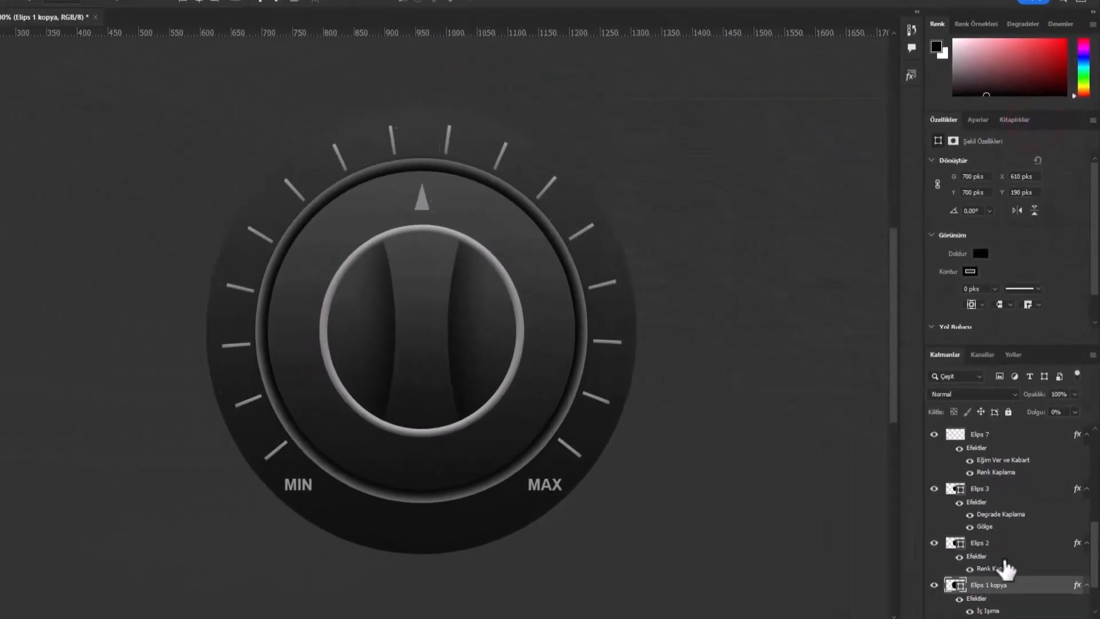
# - Duplicate the Elips 3 circle and replace the duplicate's layer style with the inner-glow style copied from the outermost circle's duplicate
pyautogui.rightClick(1018, 572)
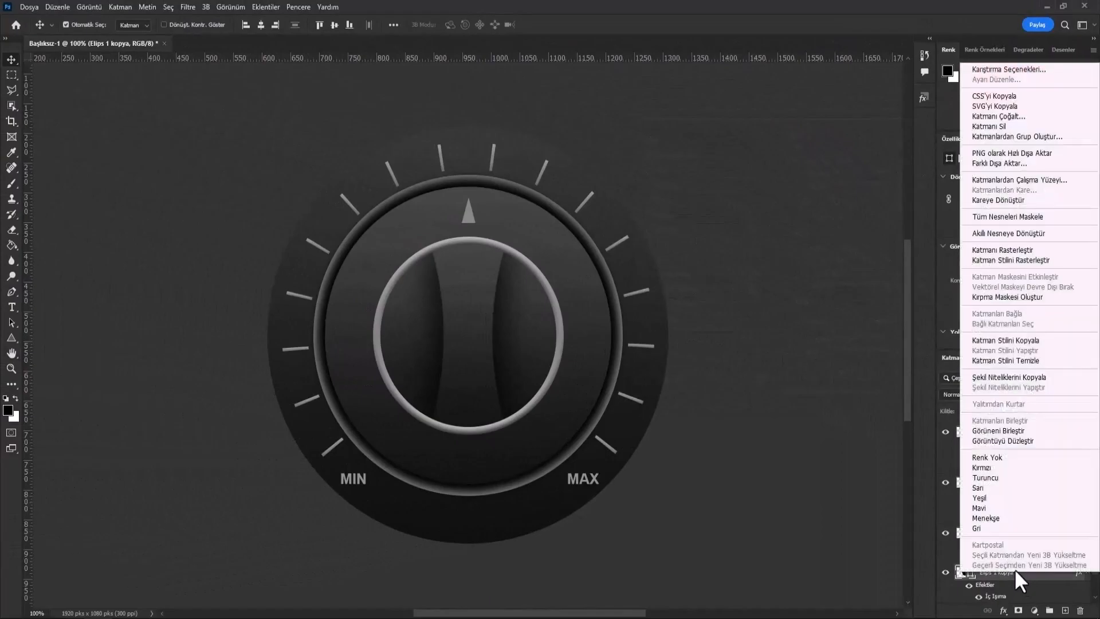
pyautogui.click(1026, 341)
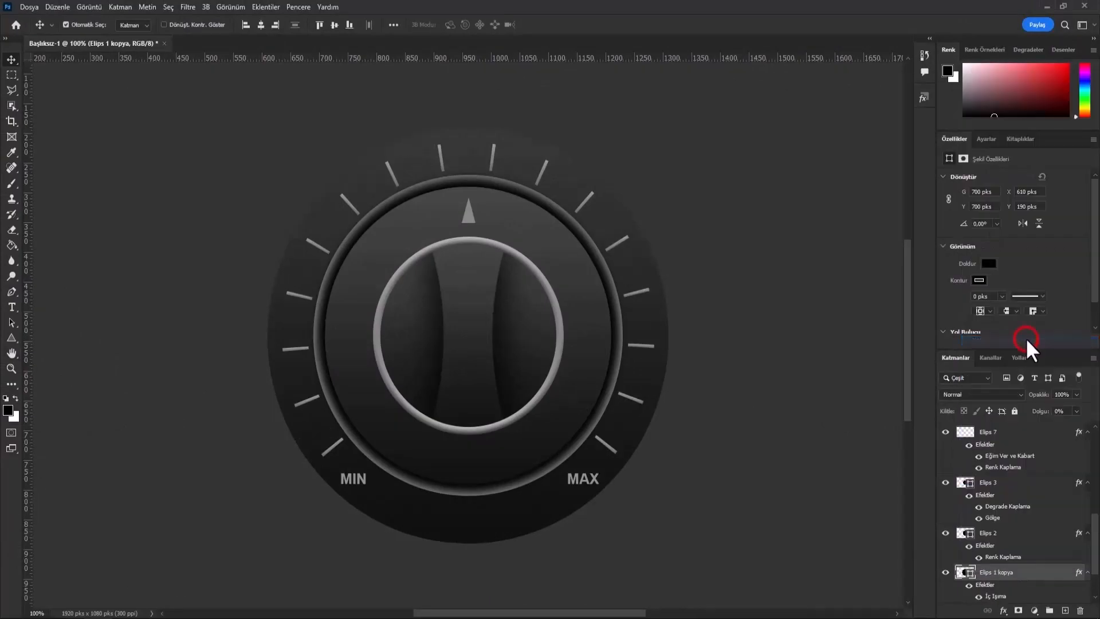
pyautogui.click(593, 345)
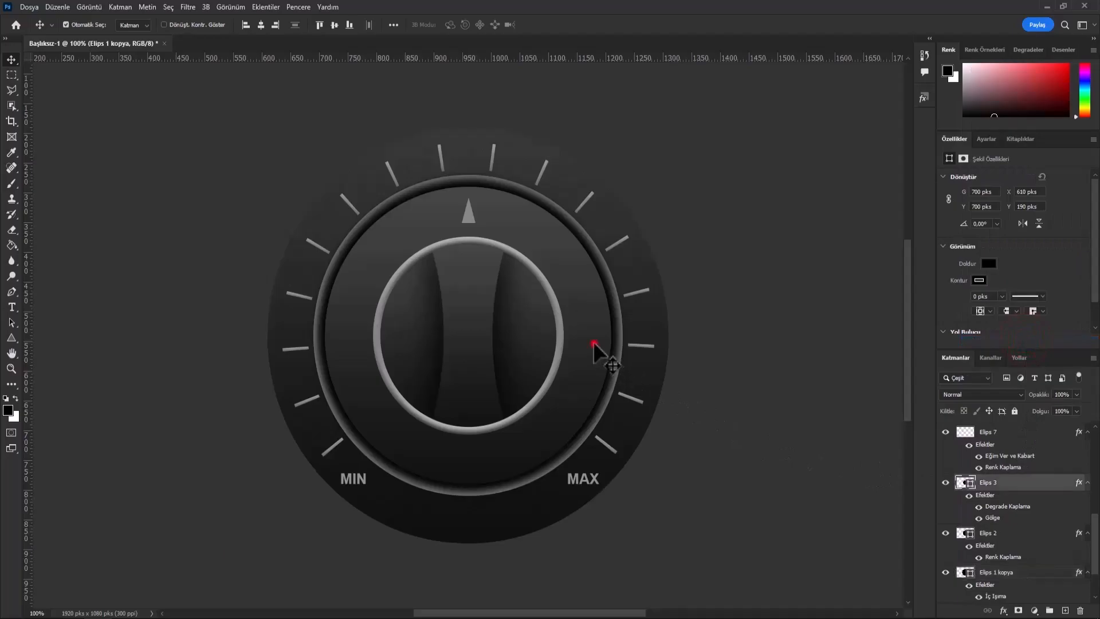
pyautogui.click(945, 482)
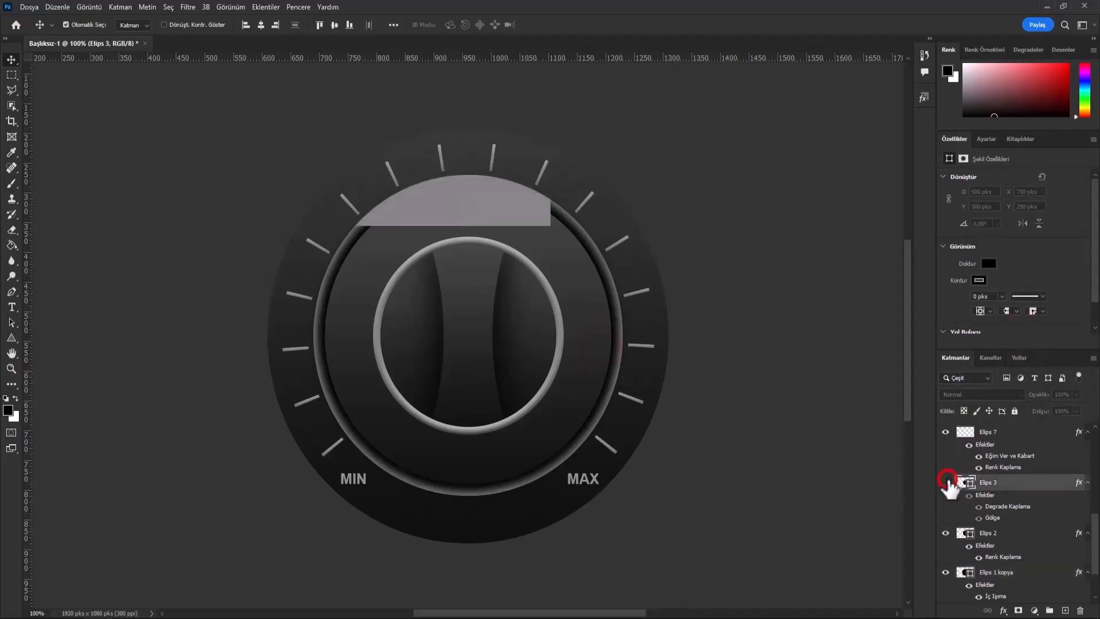
pyautogui.rightClick(1013, 484)
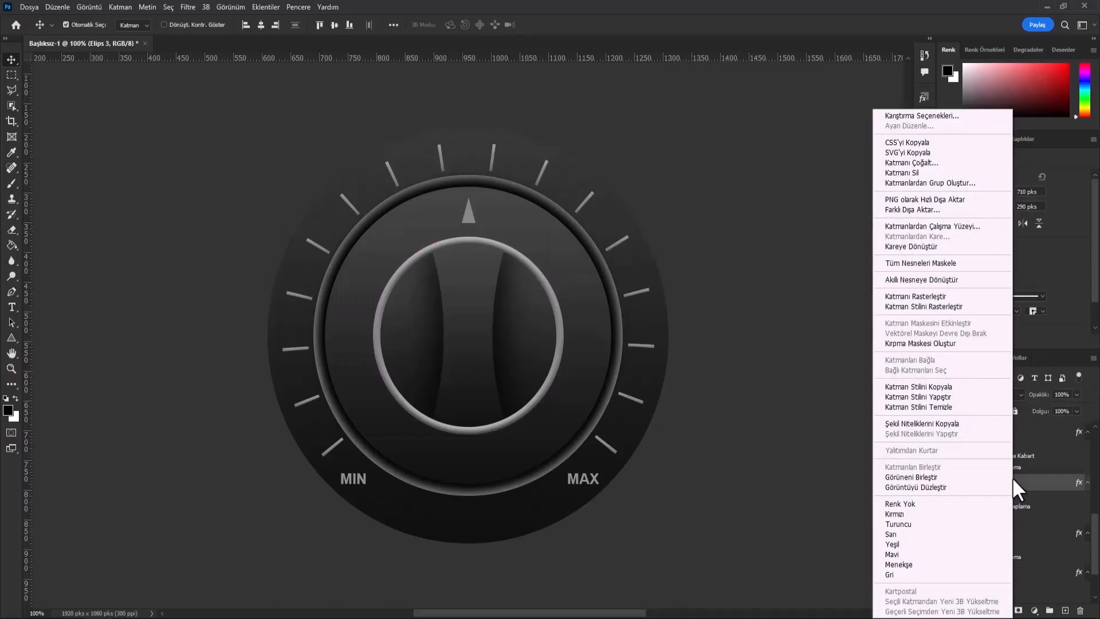
pyautogui.click(949, 162)
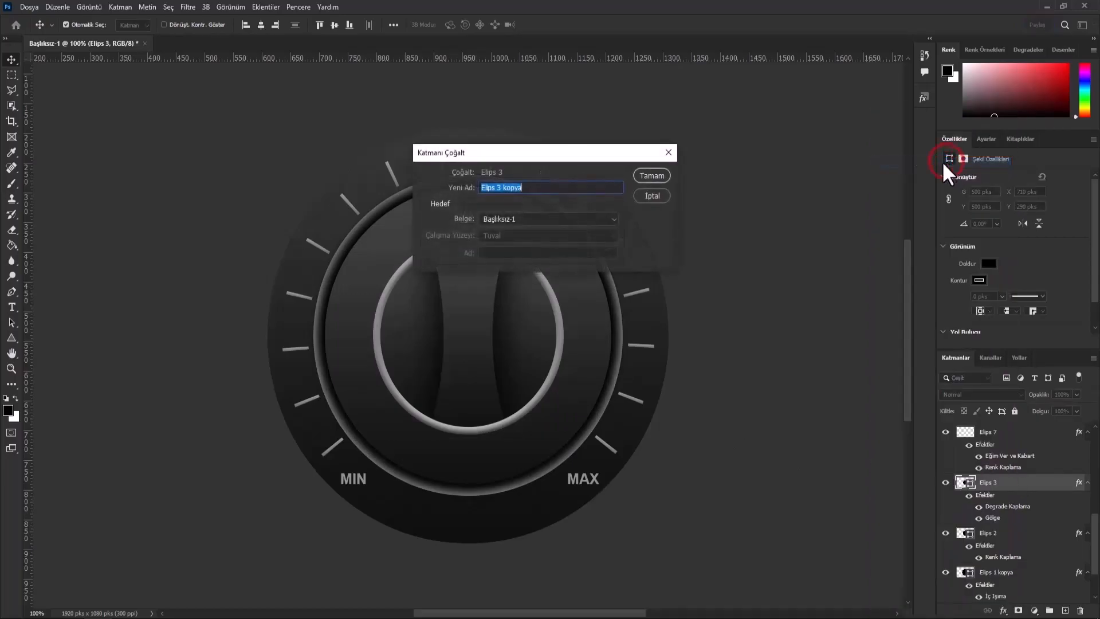
pyautogui.click(652, 175)
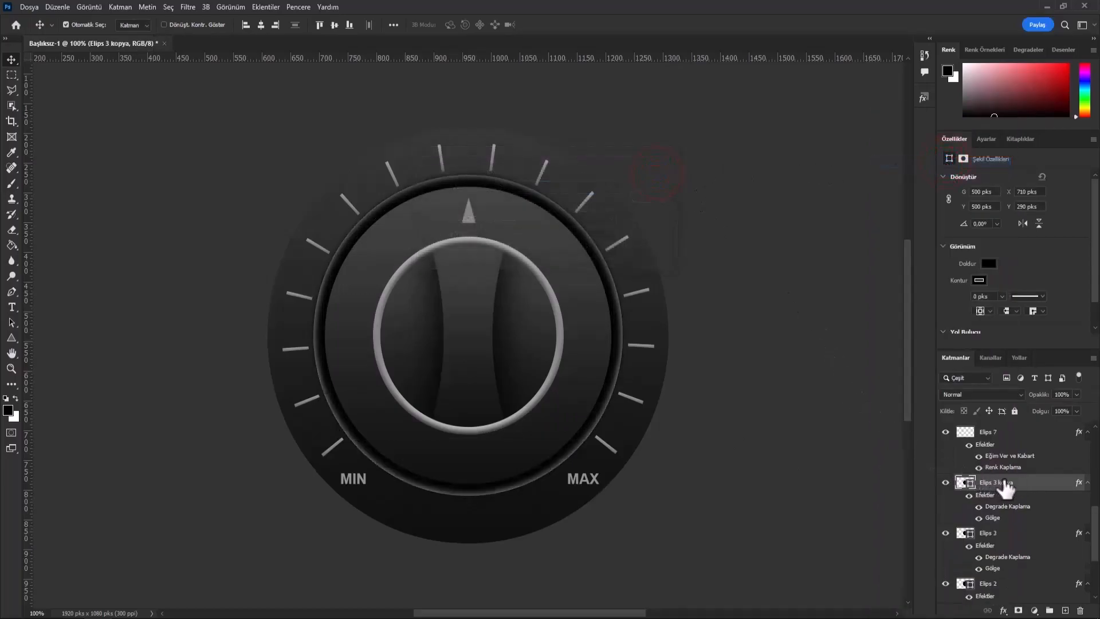
pyautogui.rightClick(1025, 489)
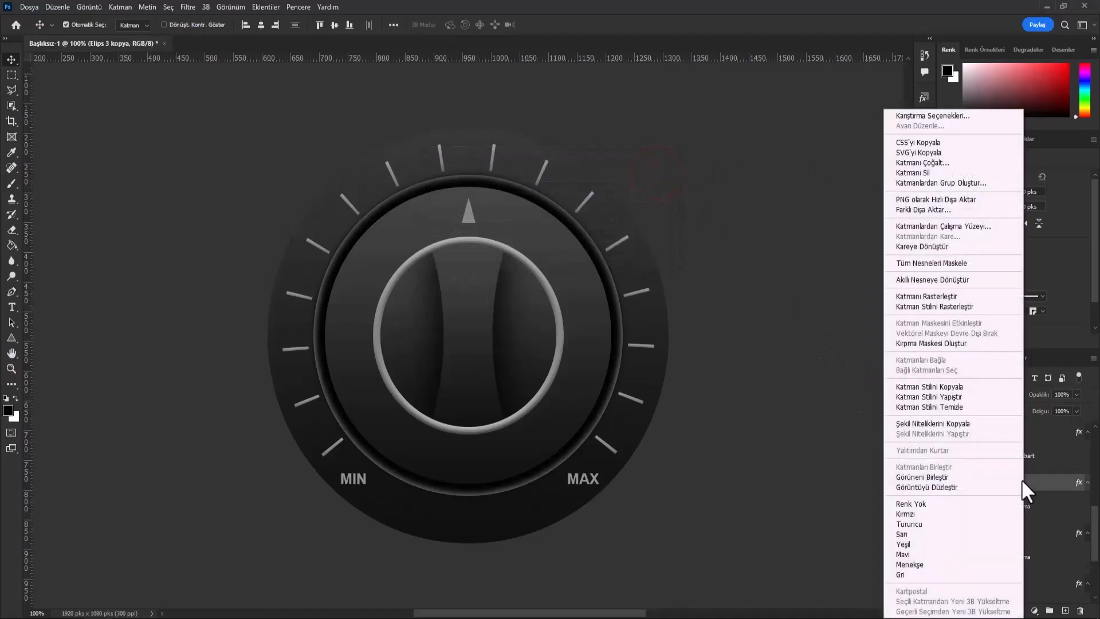
pyautogui.click(931, 398)
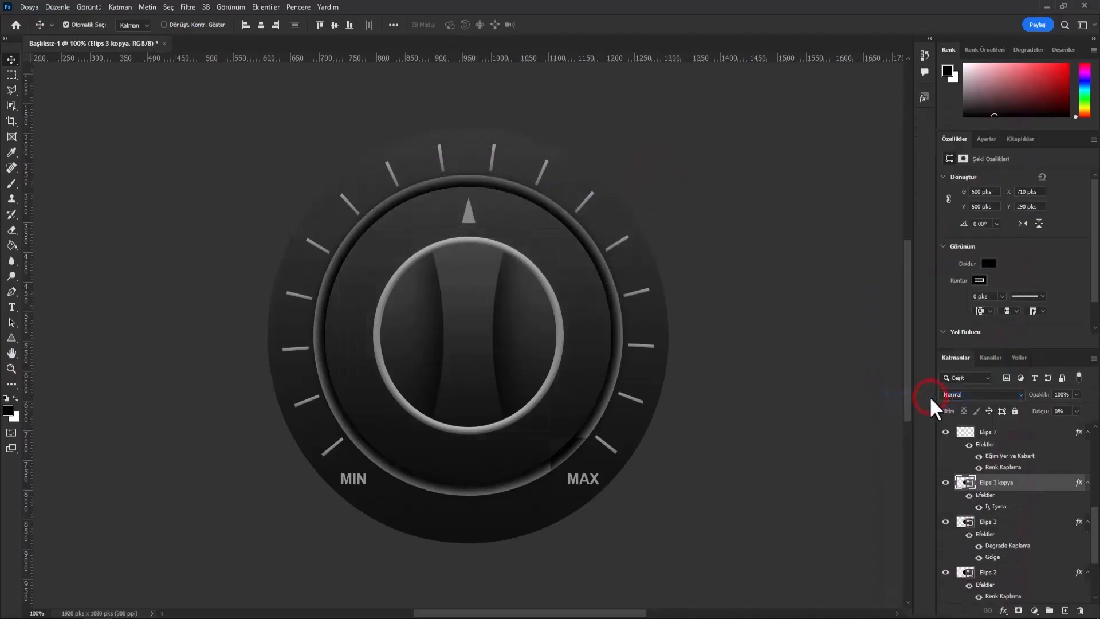
# - Duplicate the central grip layer, Elips 5, and paste the copied inner-glow layer style onto the duplicate
pyautogui.click(476, 318)
pyautogui.rightClick(1000, 430)
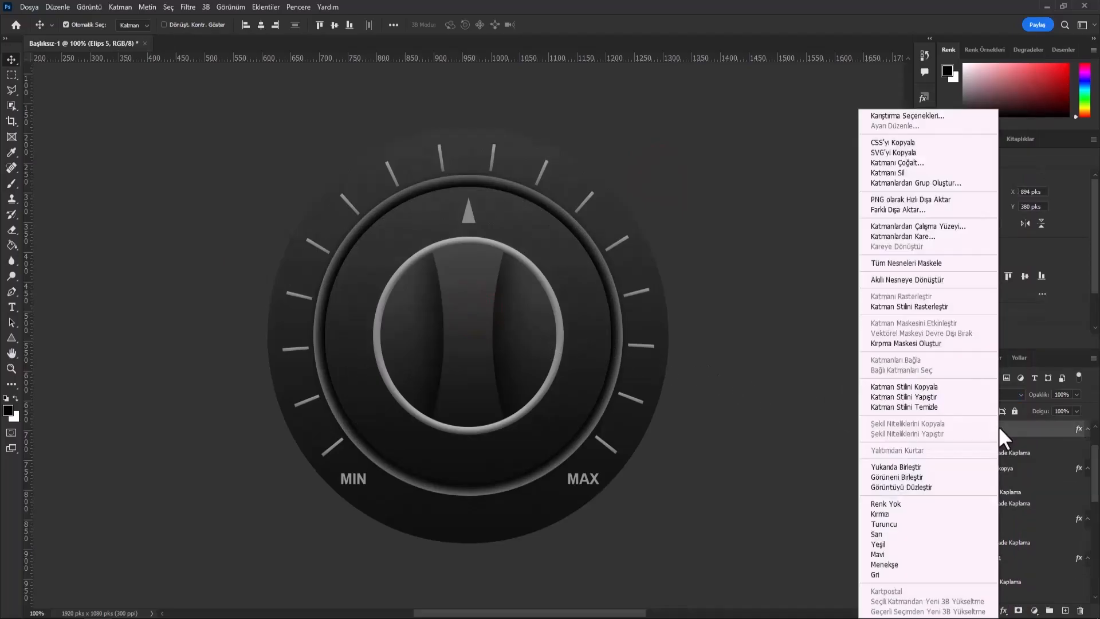
pyautogui.click(916, 162)
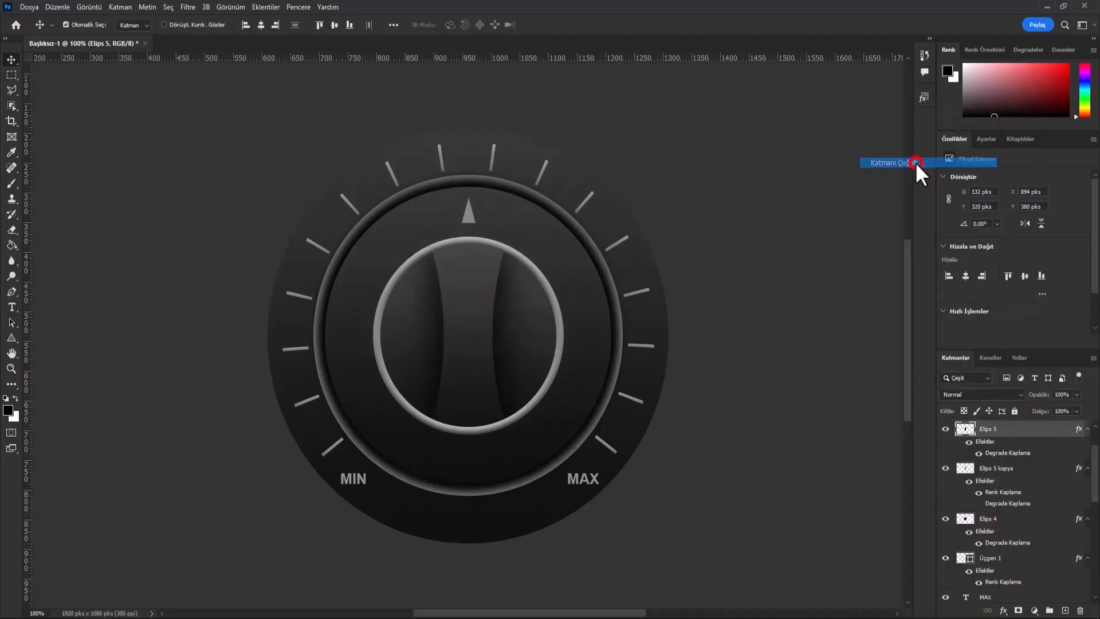
pyautogui.click(659, 175)
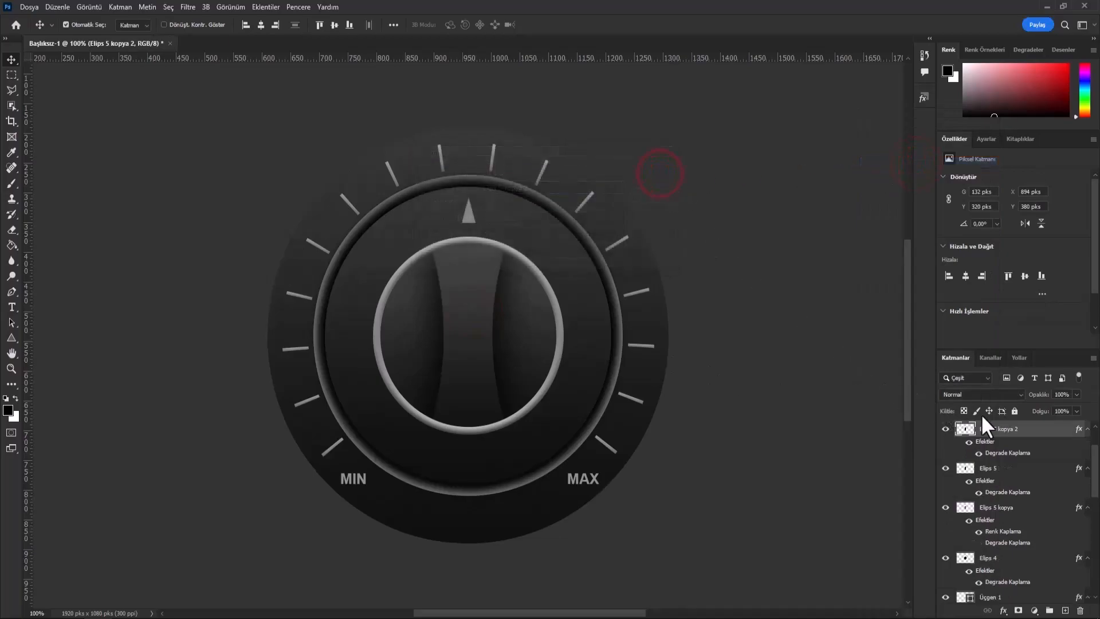
pyautogui.rightClick(1025, 436)
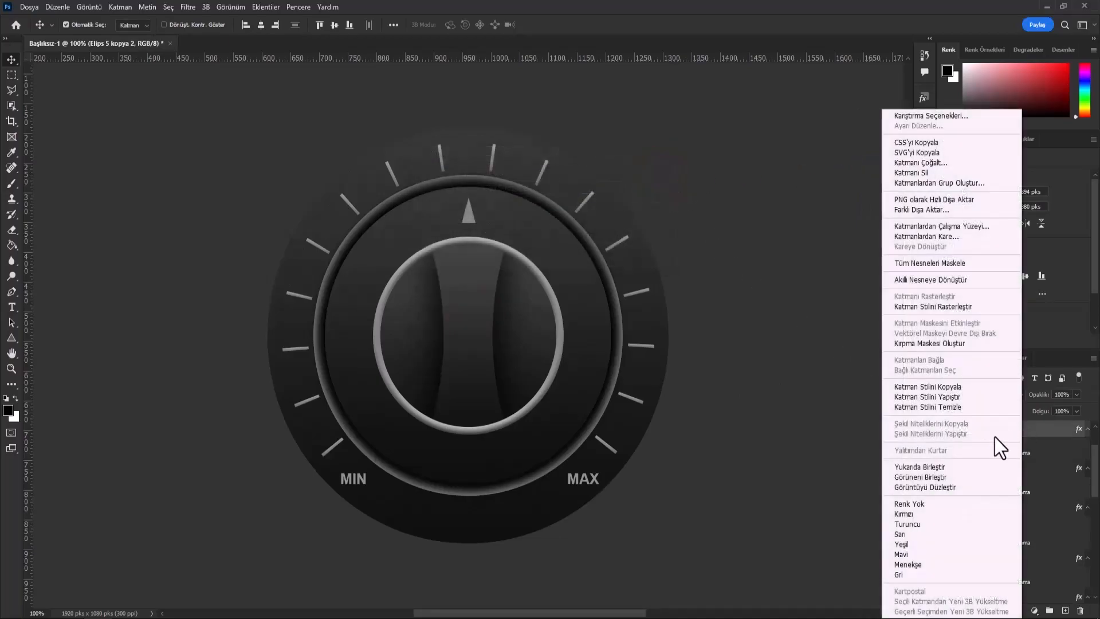
pyautogui.click(926, 397)
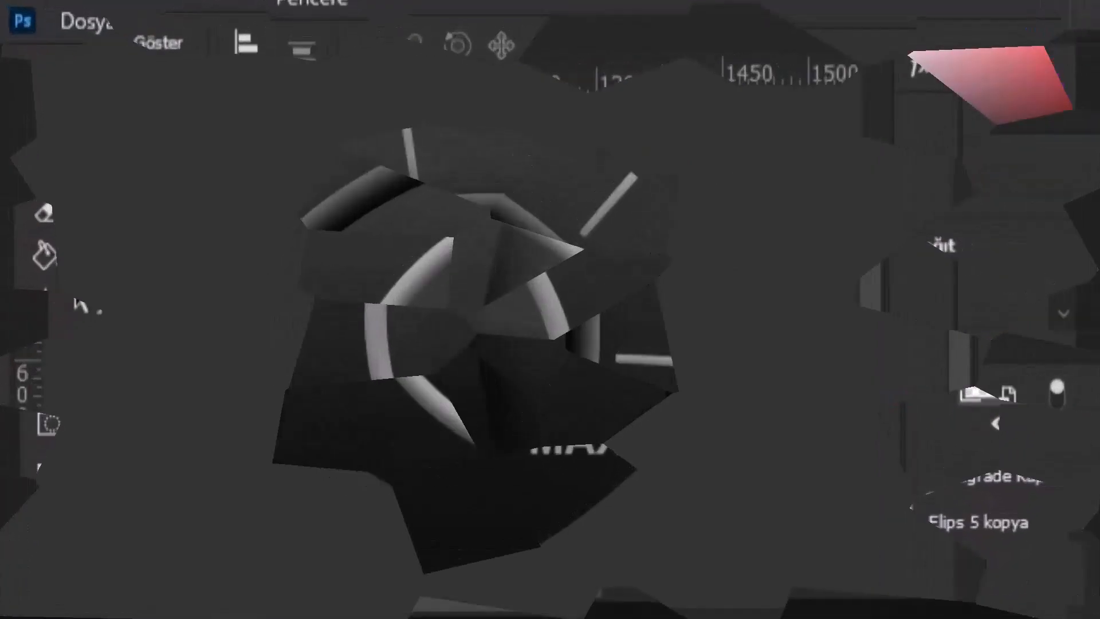